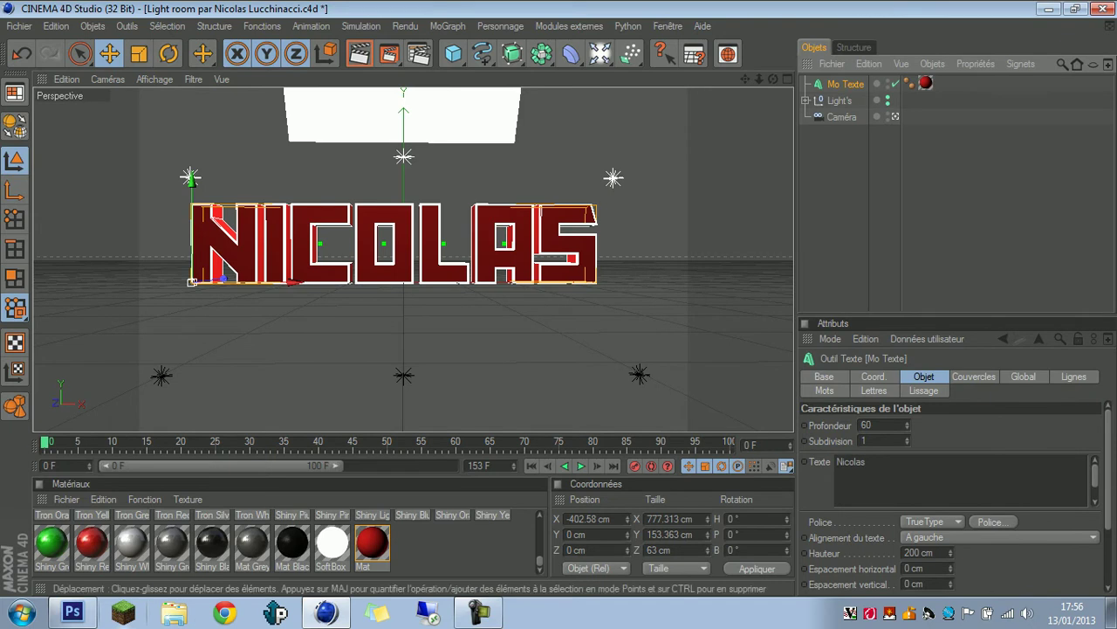
drag(540, 562, 540, 537)
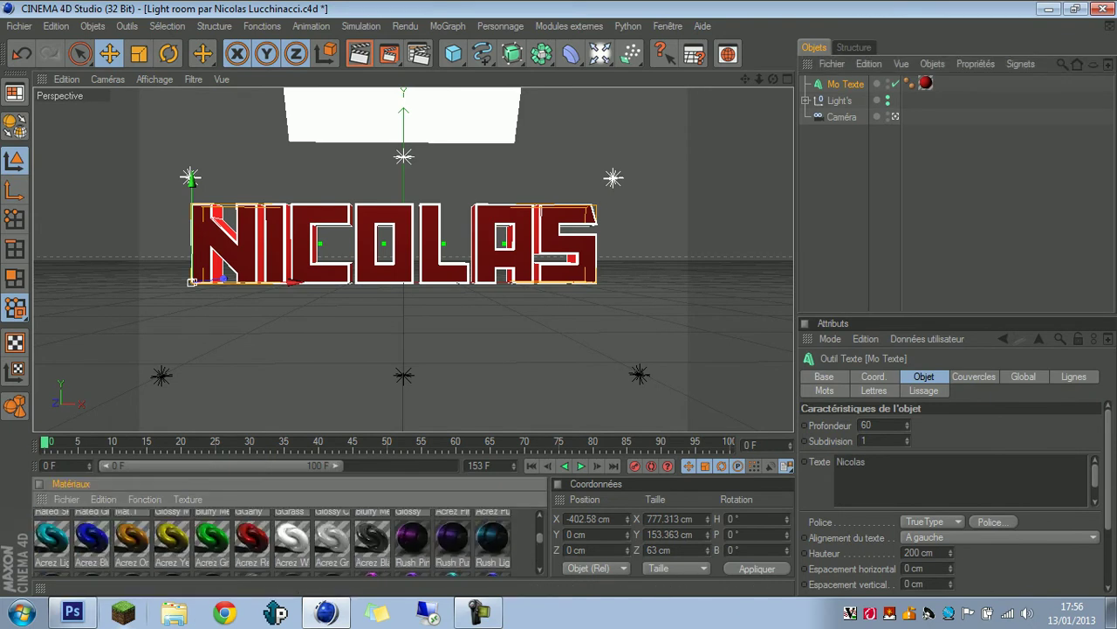
scroll(414, 259, up, 8)
scroll(413, 260, down, 10)
scroll(413, 260, up, 4)
scroll(414, 260, down, 2)
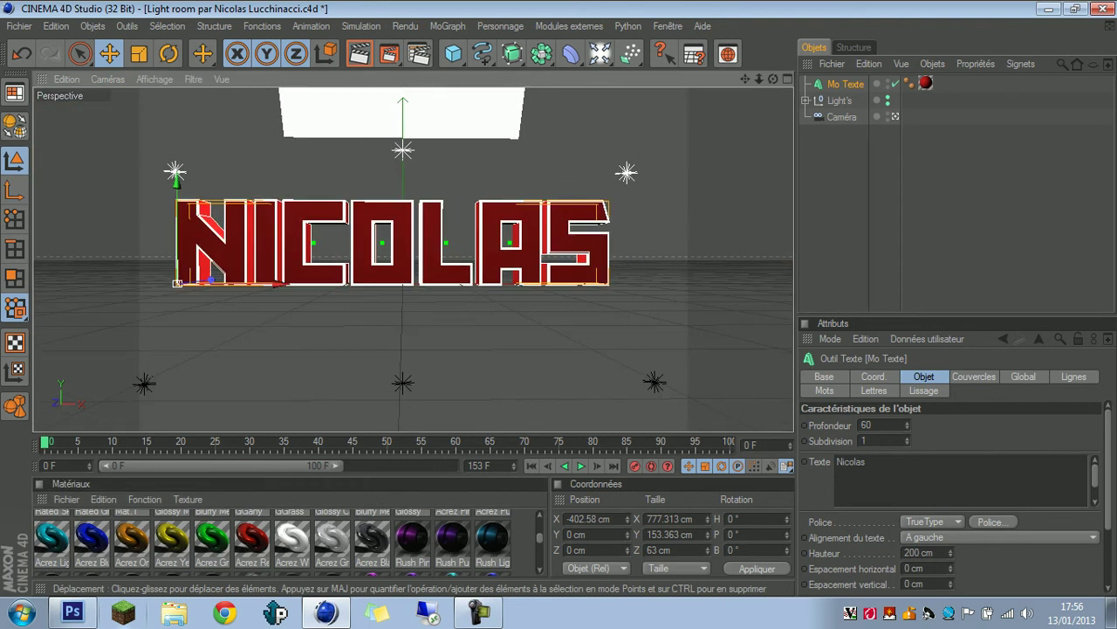
Set the render output size to the 1440 x 900 screen preset and bring up the image save settings
click(419, 53)
click(151, 62)
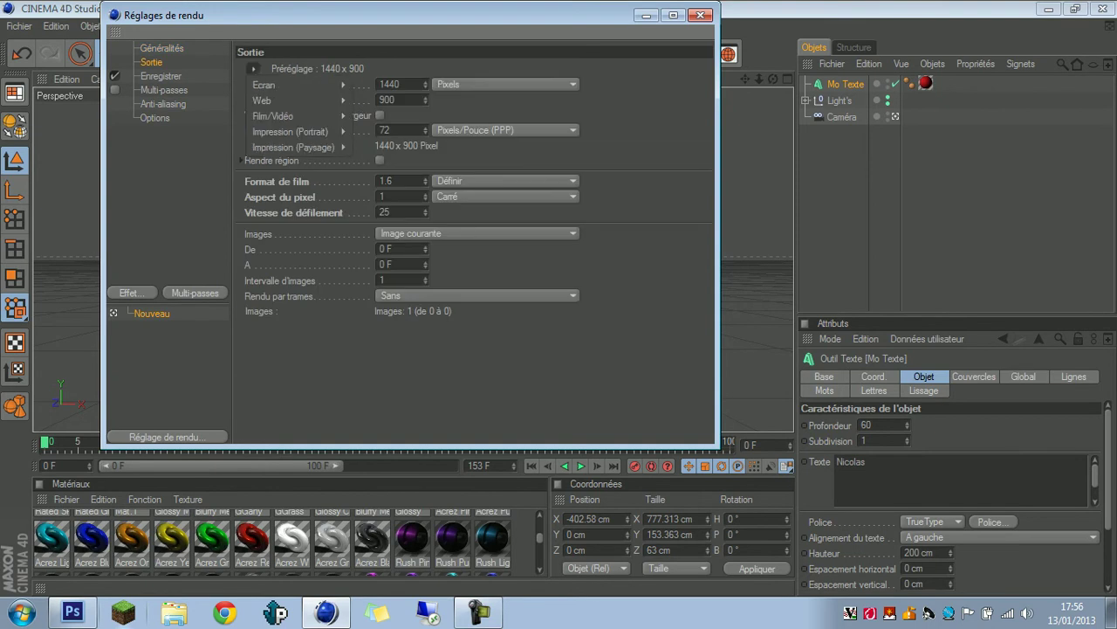
click(252, 68)
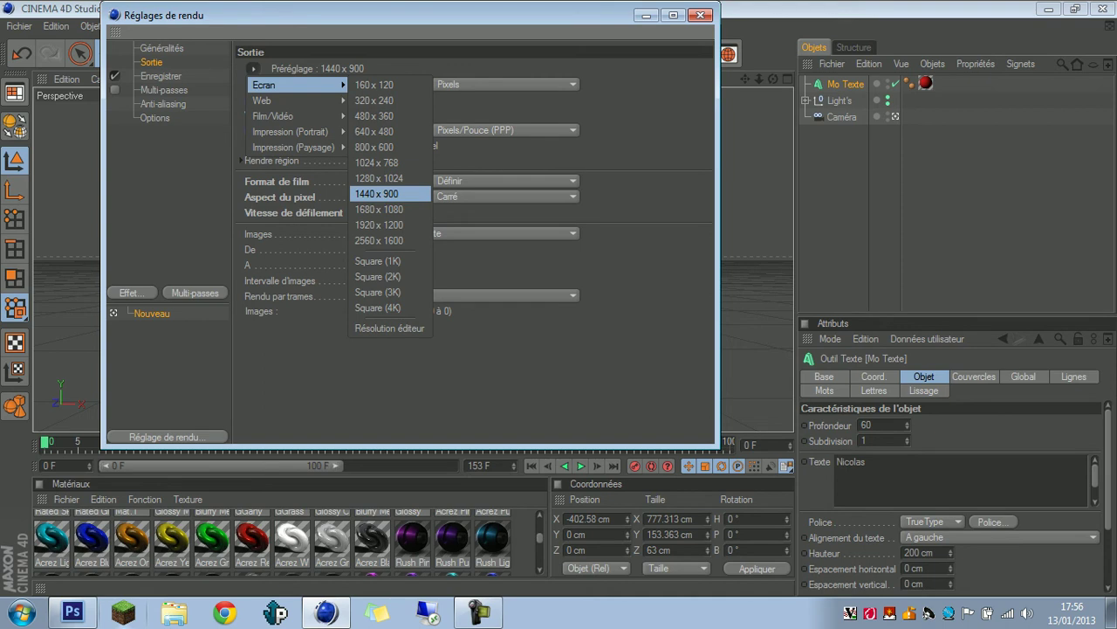
click(377, 193)
click(161, 76)
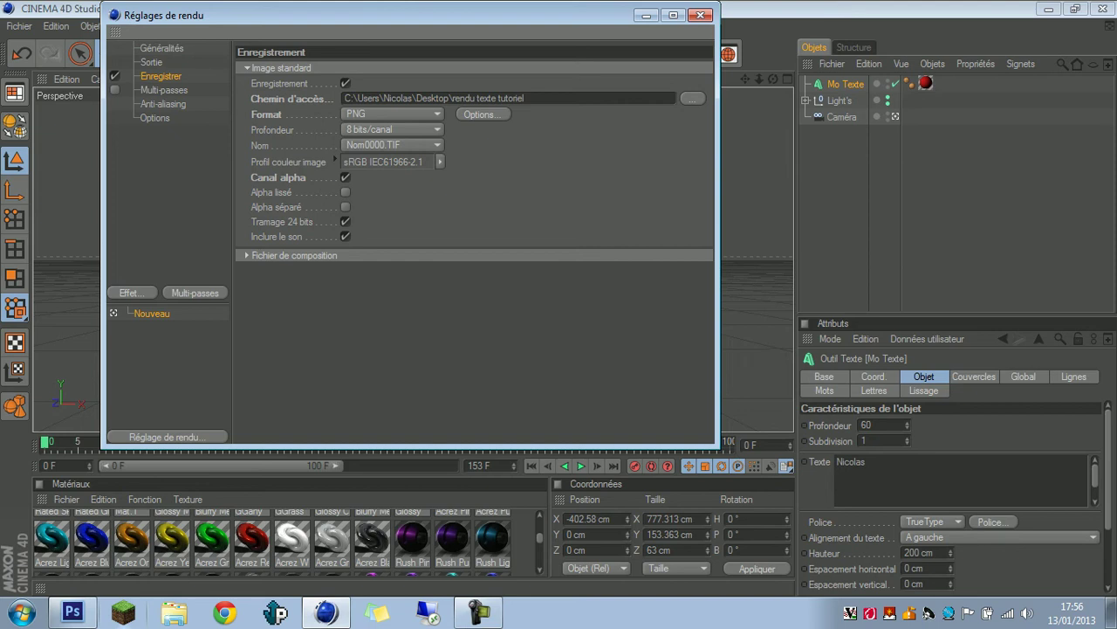
Set the render anti-aliasing to Au mieux with a maximum level of 2x2, and close the render settings
click(163, 104)
click(410, 69)
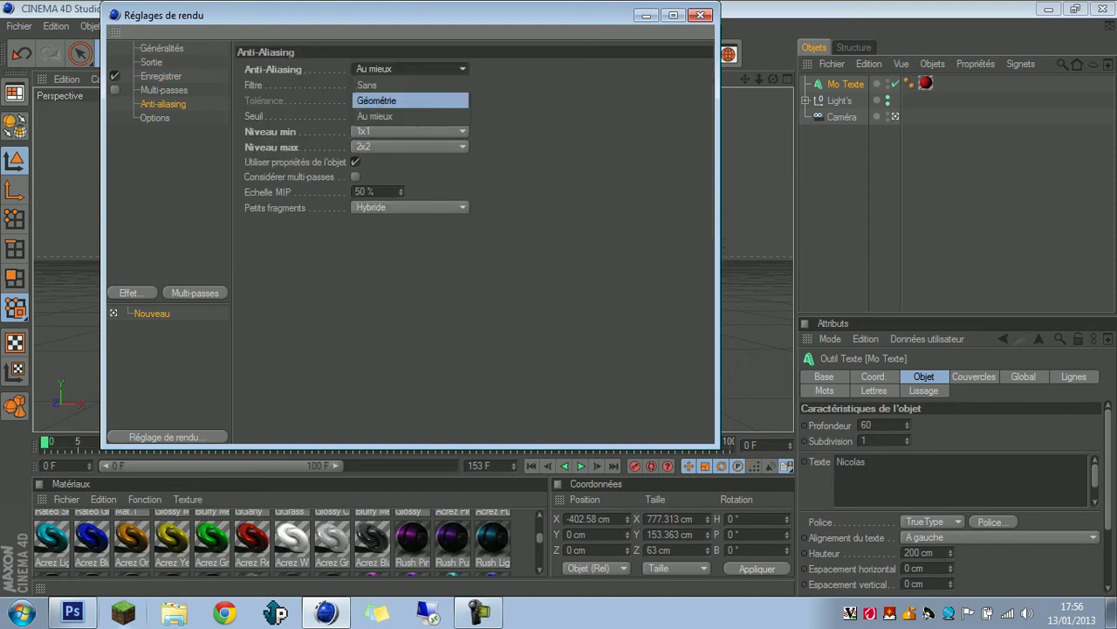
click(410, 116)
click(410, 146)
click(410, 179)
click(132, 292)
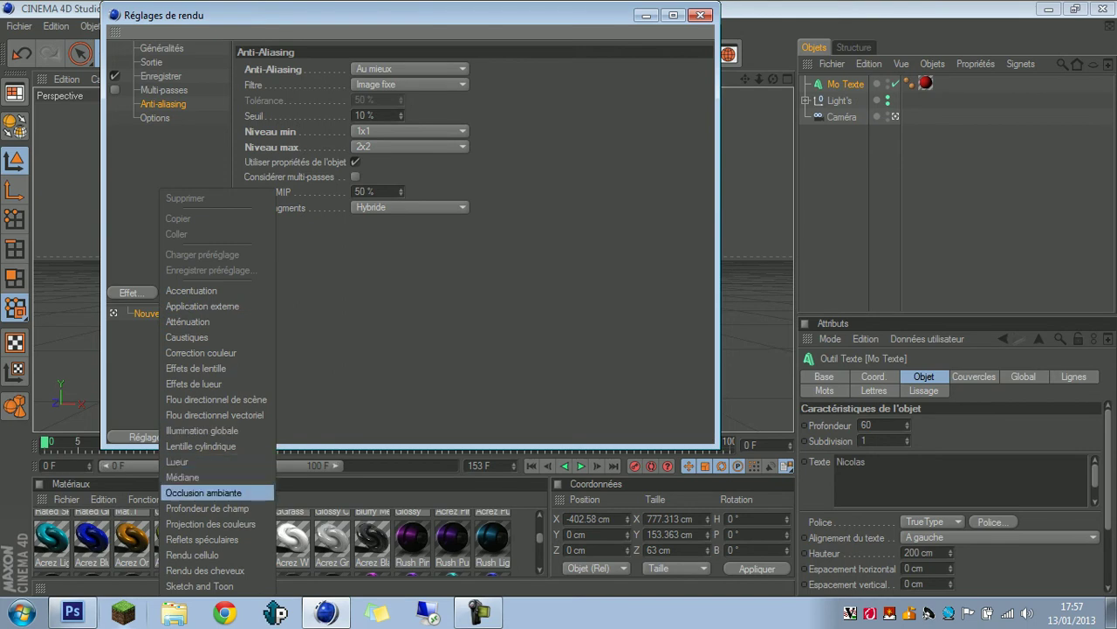
click(700, 15)
click(700, 15)
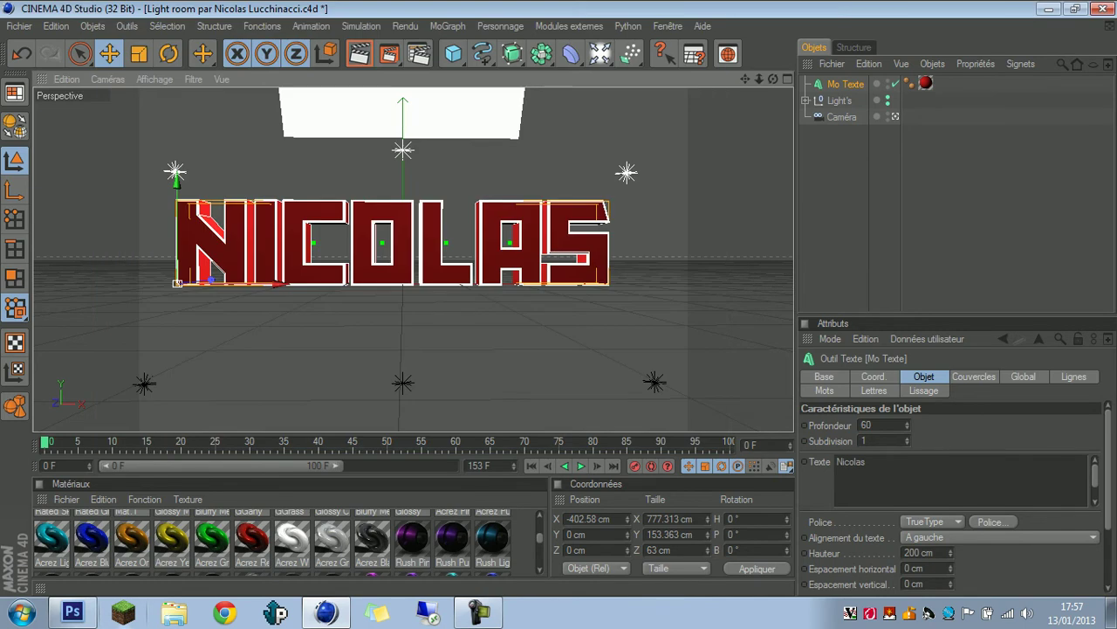
scroll(411, 258, down, 1)
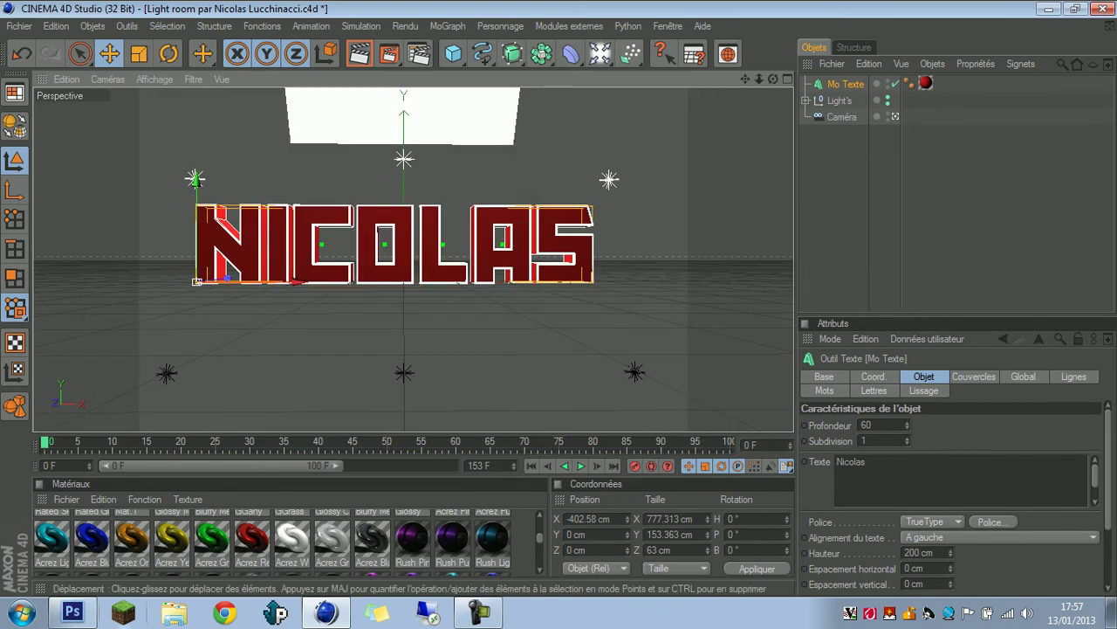
scroll(410, 258, up, 1)
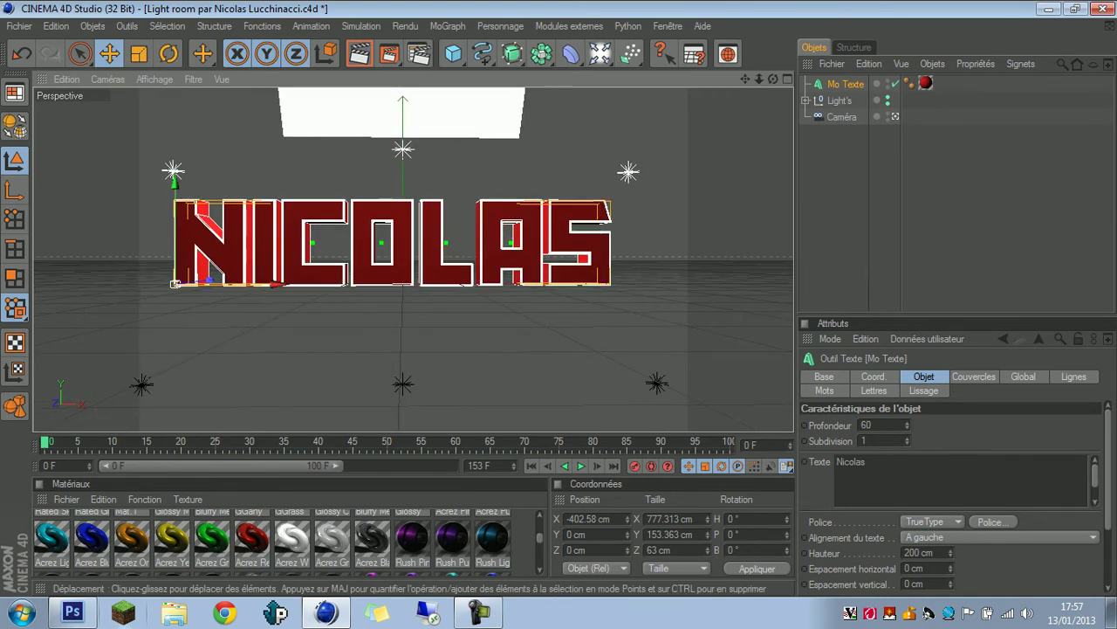
scroll(410, 259, up, 1)
mouse_move(745, 79)
mouse_down()
mouse_move(767, 83)
mouse_move(756, 88)
mouse_up()
scroll(410, 259, up, 1)
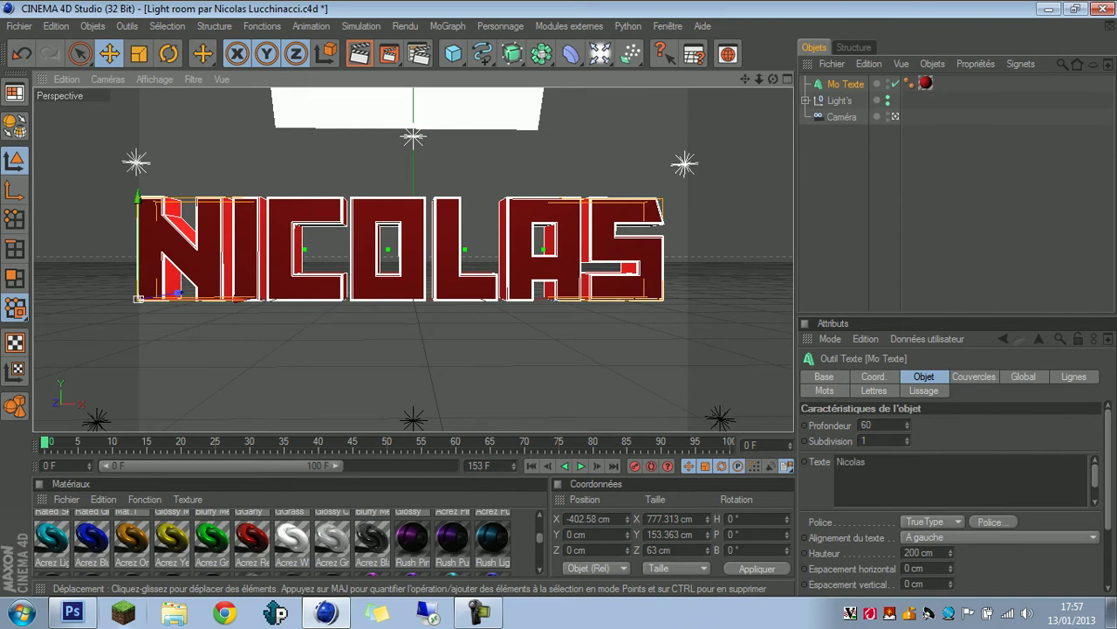
scroll(411, 258, down, 2)
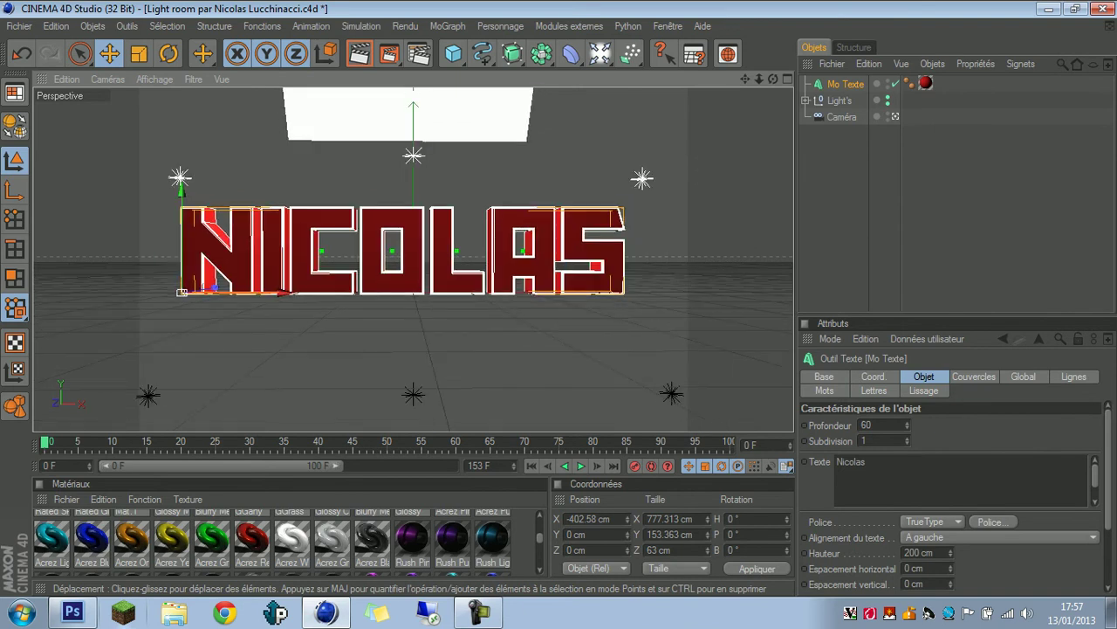
click(642, 179)
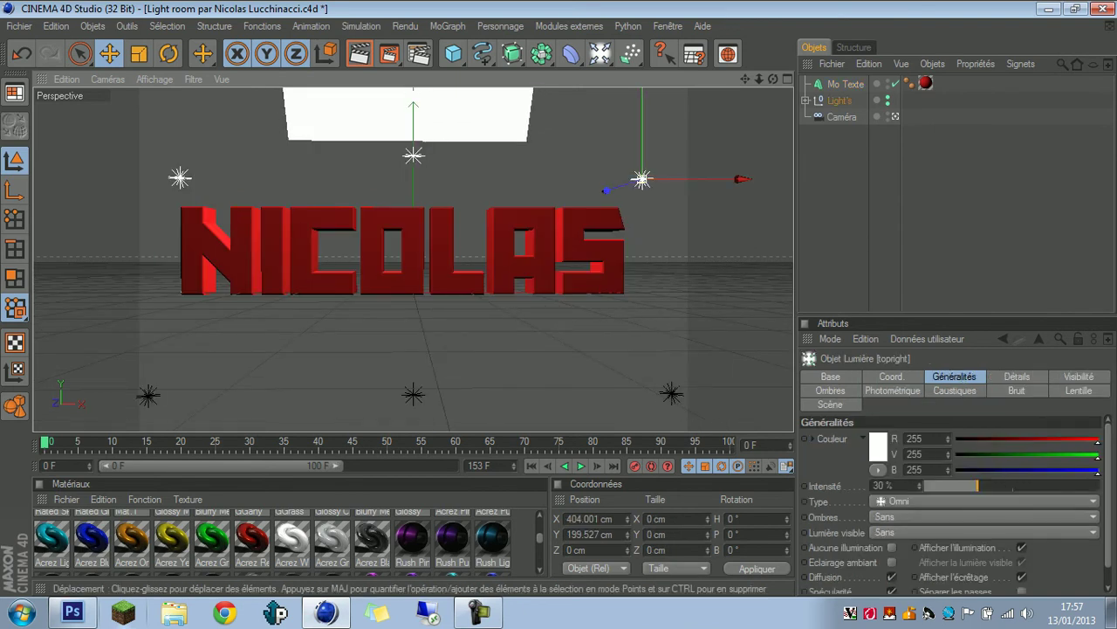
click(717, 215)
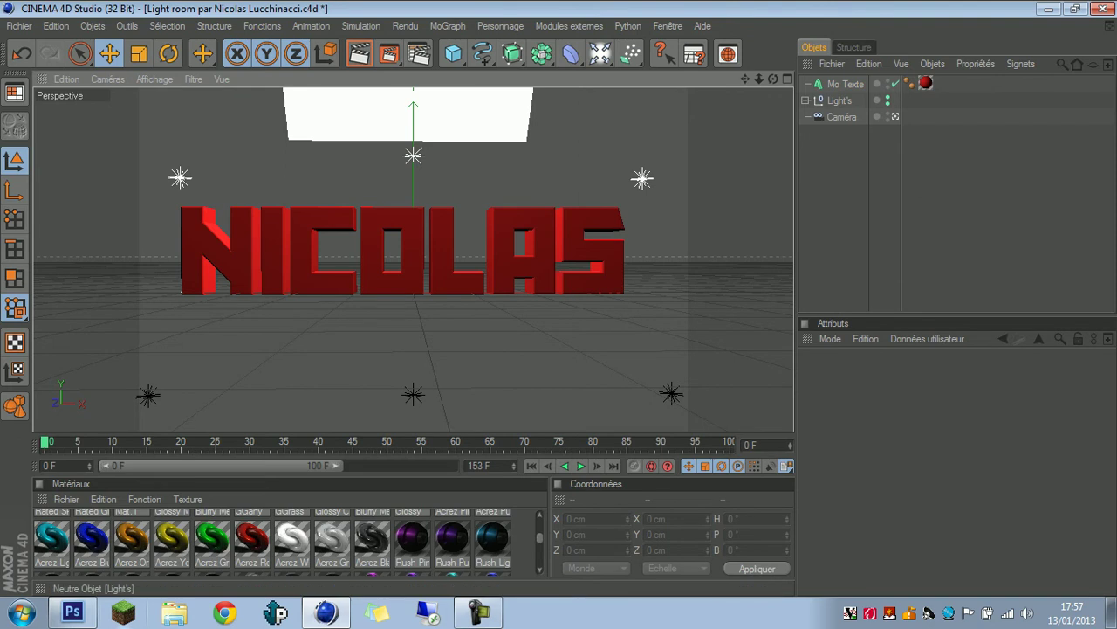
click(845, 85)
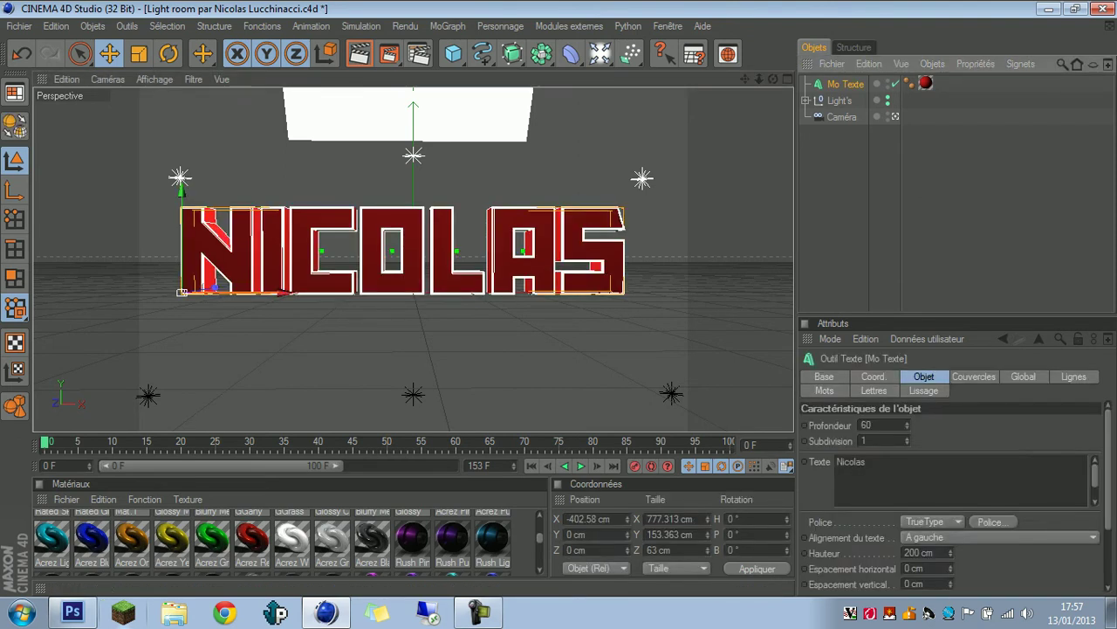
Add a new Mo Texte object to the scene and delete it again
click(448, 26)
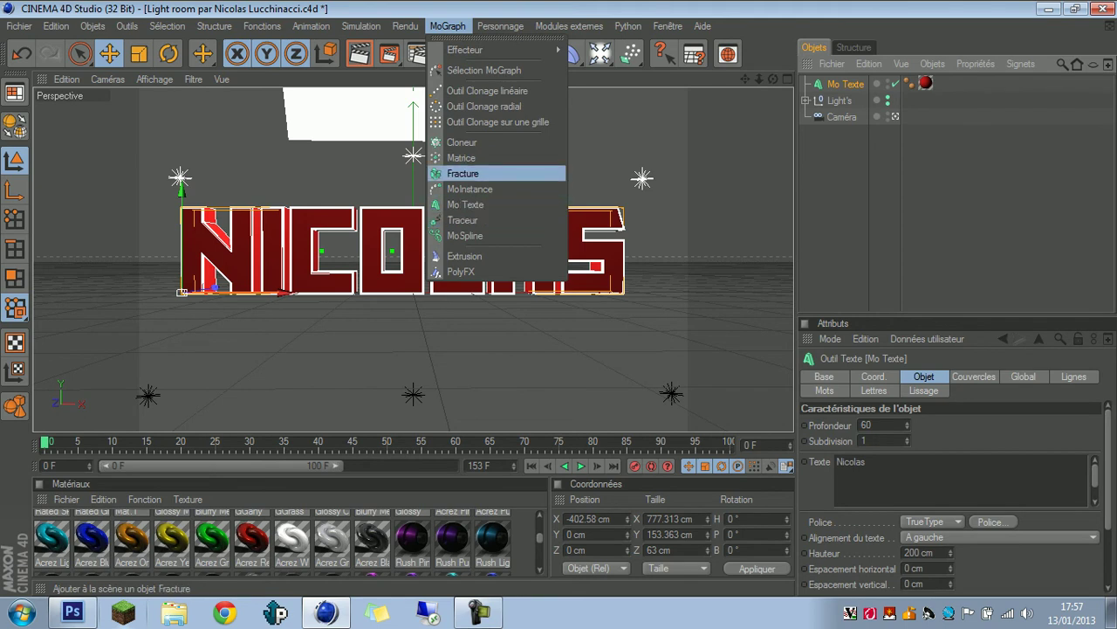
click(466, 204)
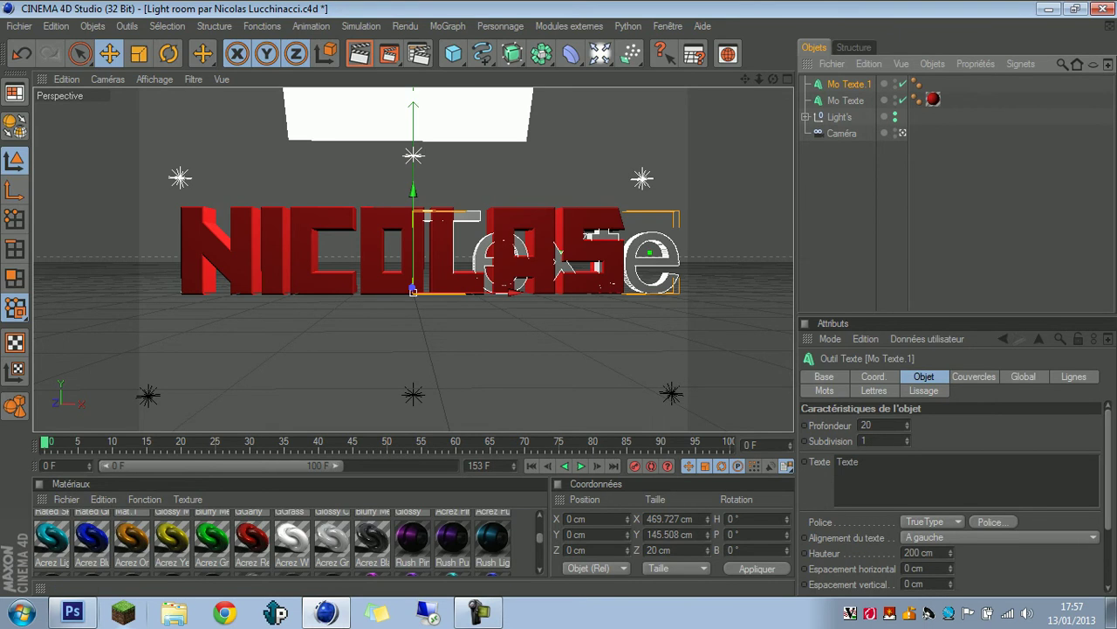
key(Delete)
Try Couvercle uniquement and Biseau uniquement as the start cap of the existing 3D text
click(846, 84)
drag(873, 462, 834, 462)
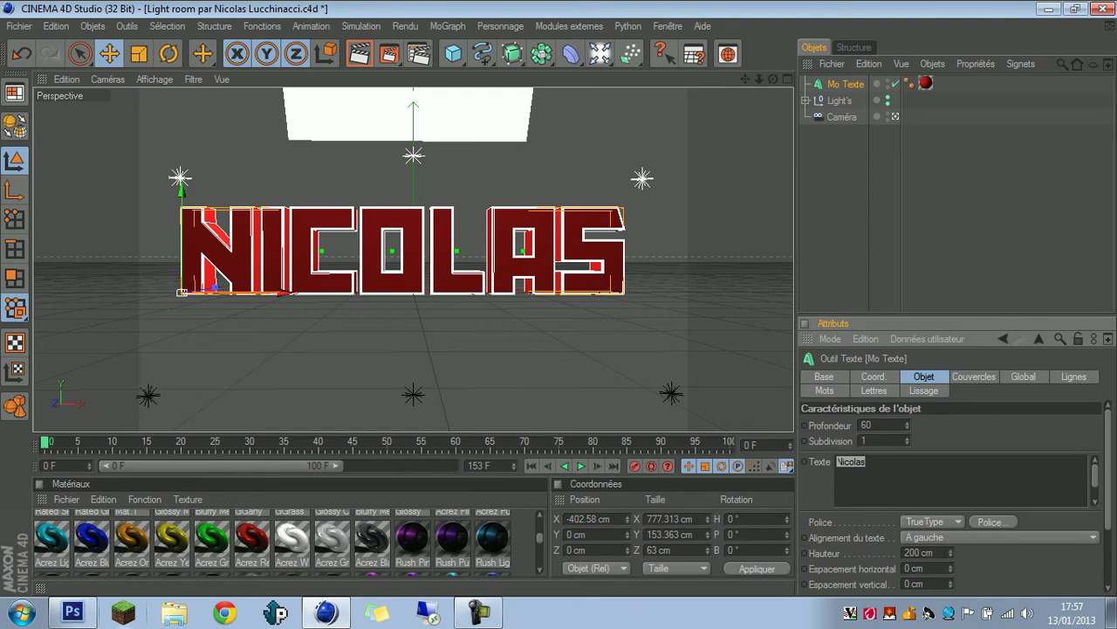
drag(873, 426, 860, 425)
click(973, 377)
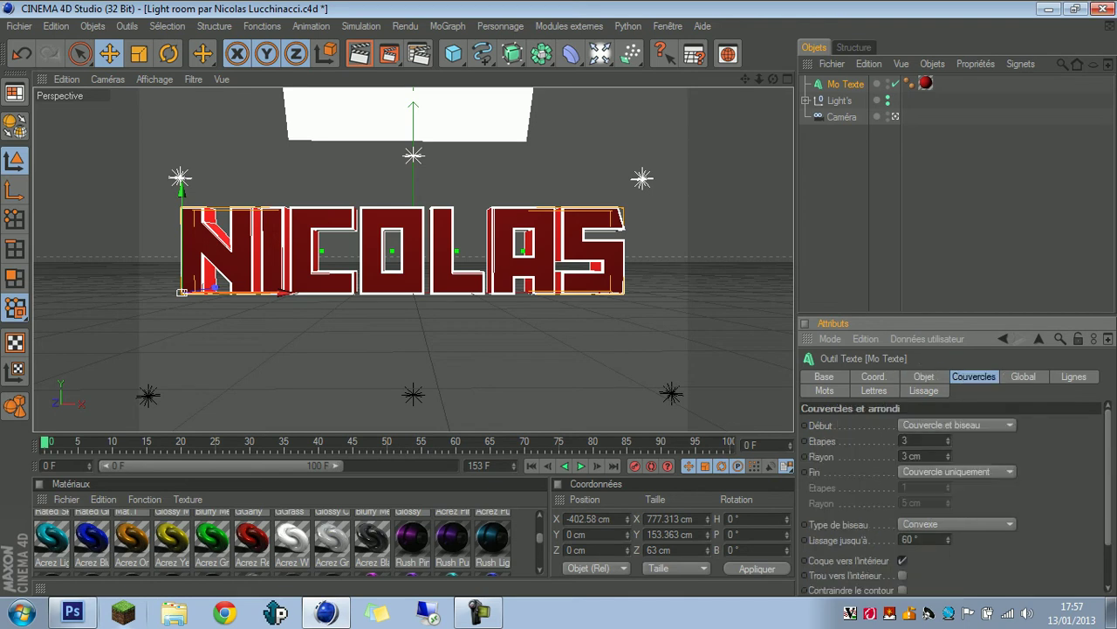
click(956, 424)
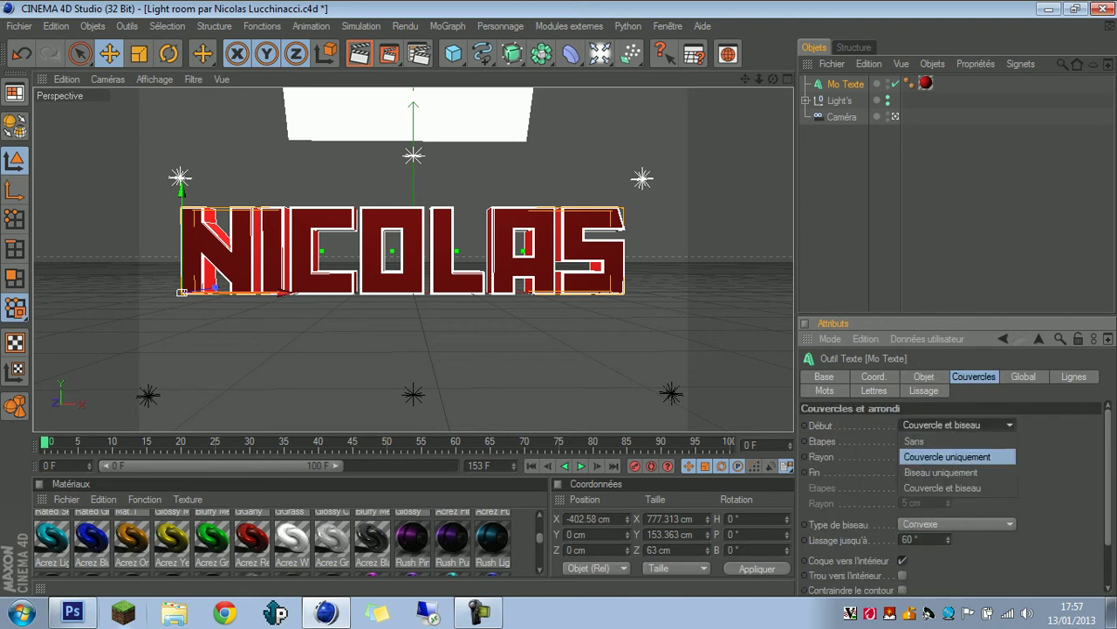
click(956, 456)
click(955, 425)
click(956, 470)
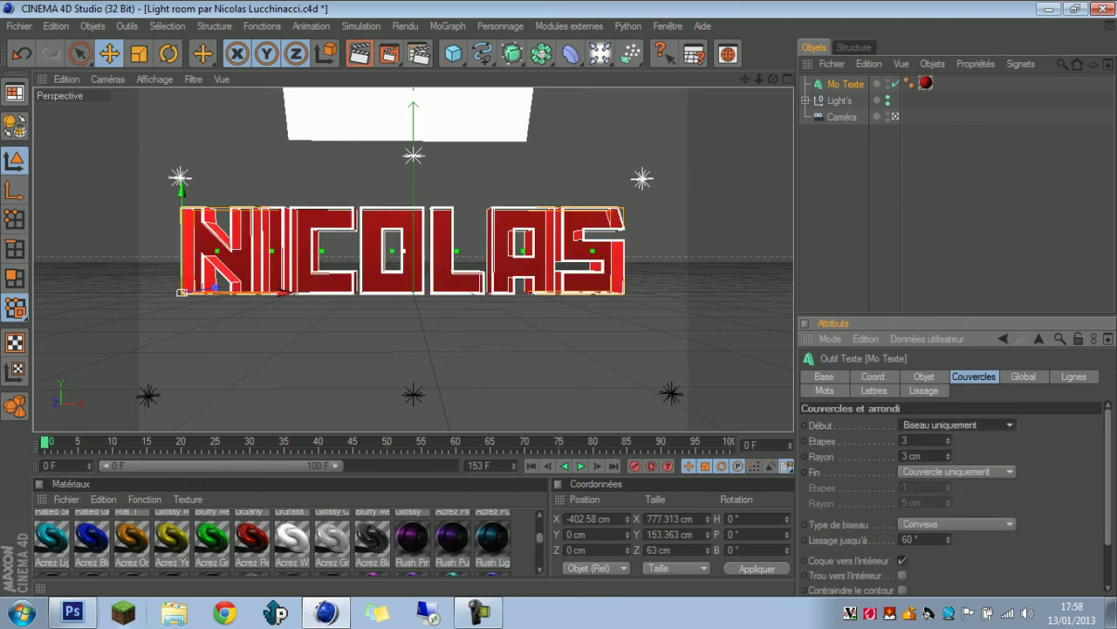
Preview the bevel-only text with a render of the active view, and set its start cap to Couvercle et biseau
click(359, 53)
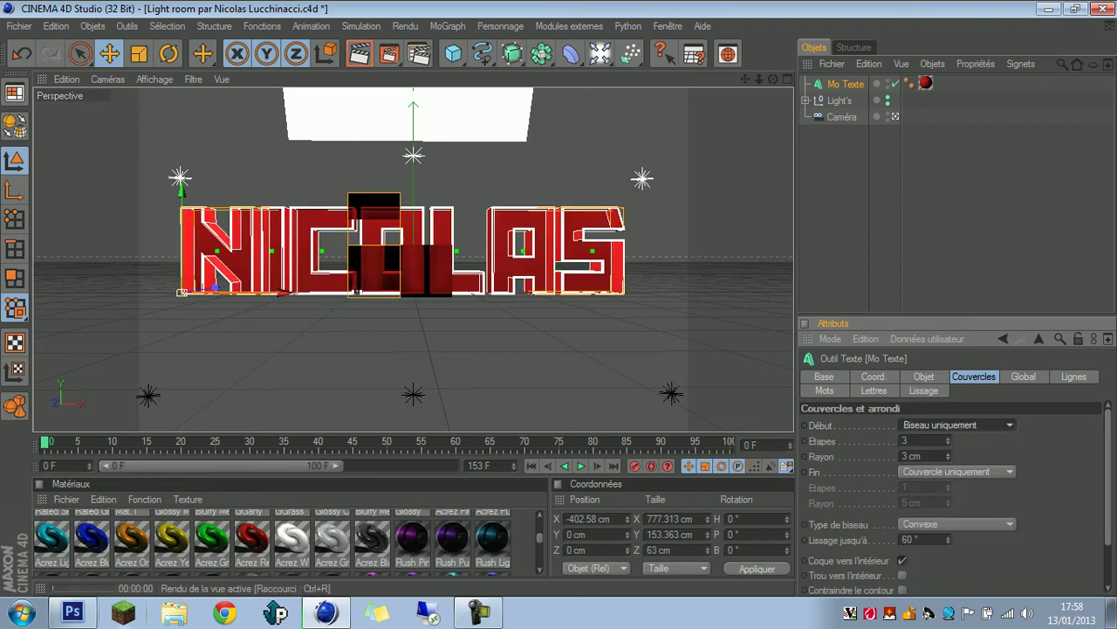
click(956, 425)
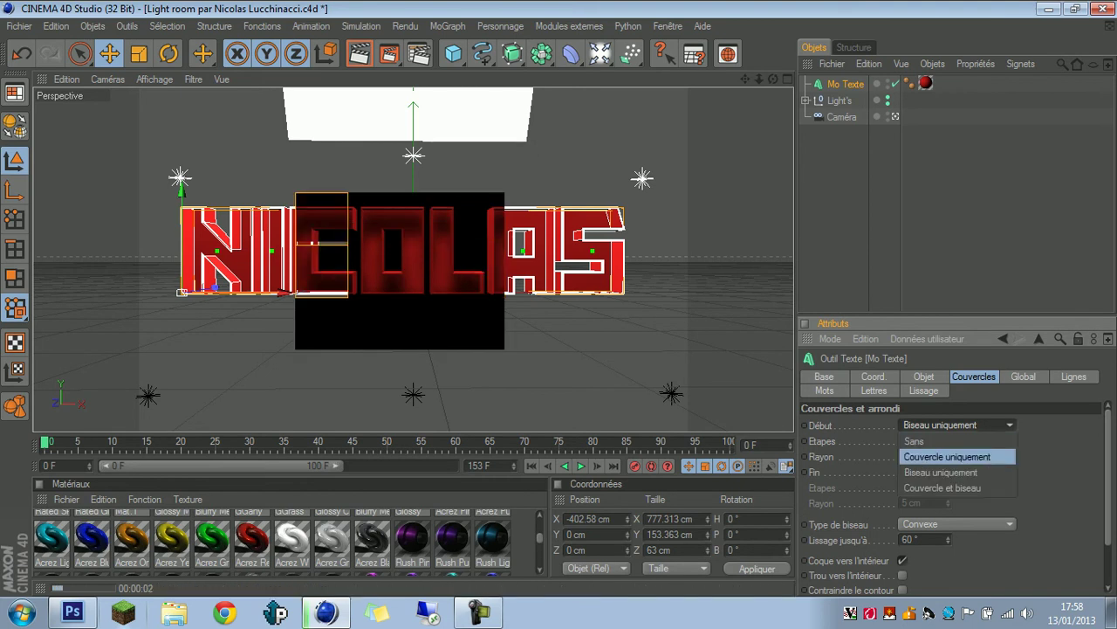
click(956, 486)
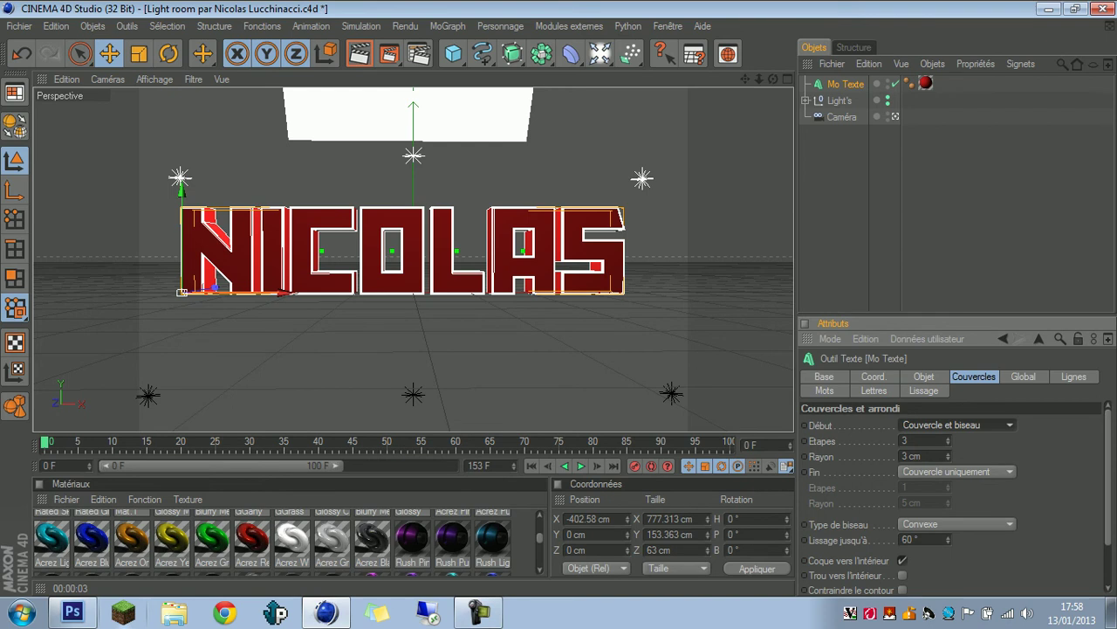
Apply the Acrez White material to the 3D text and preview it with a render of the active view
drag(349, 477, 350, 426)
mouse_move(539, 516)
mouse_down()
mouse_move(539, 483)
mouse_move(540, 515)
mouse_up()
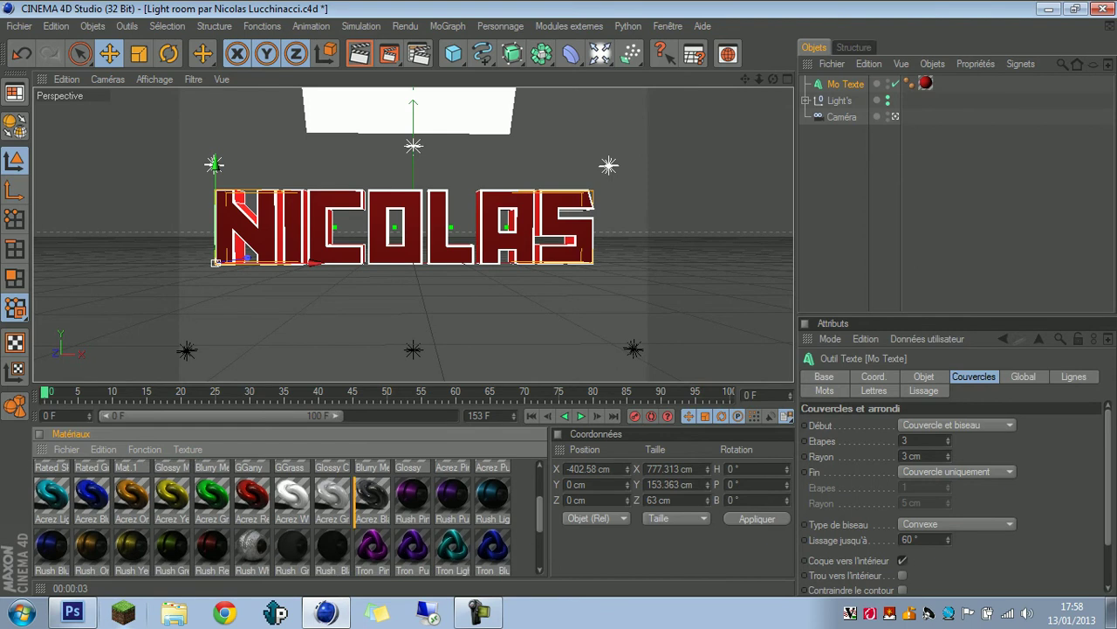
drag(292, 495, 295, 229)
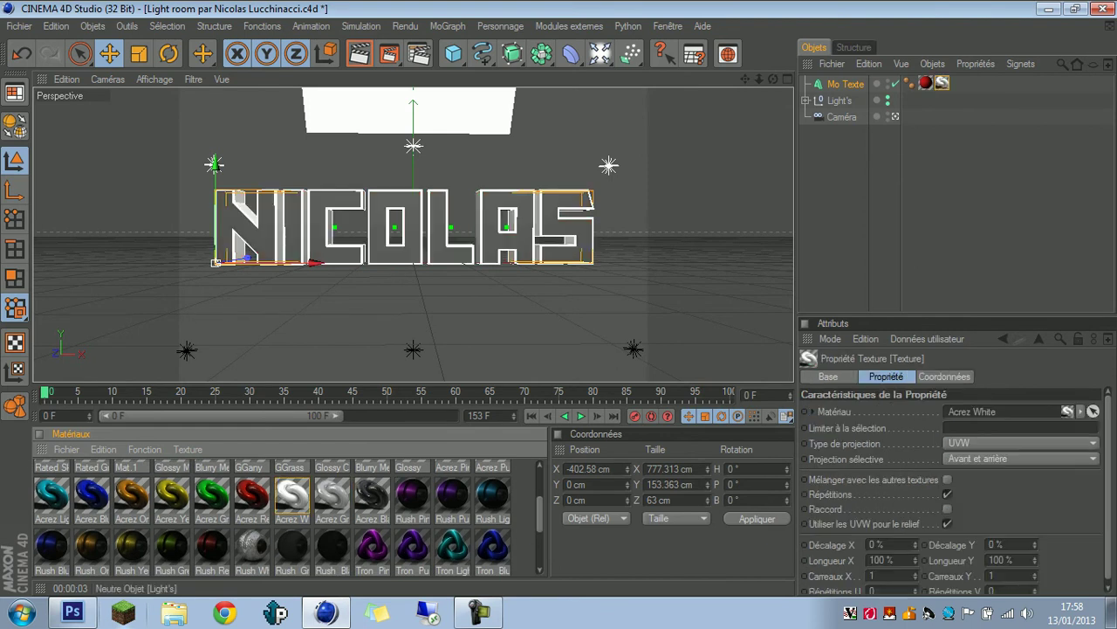
click(359, 53)
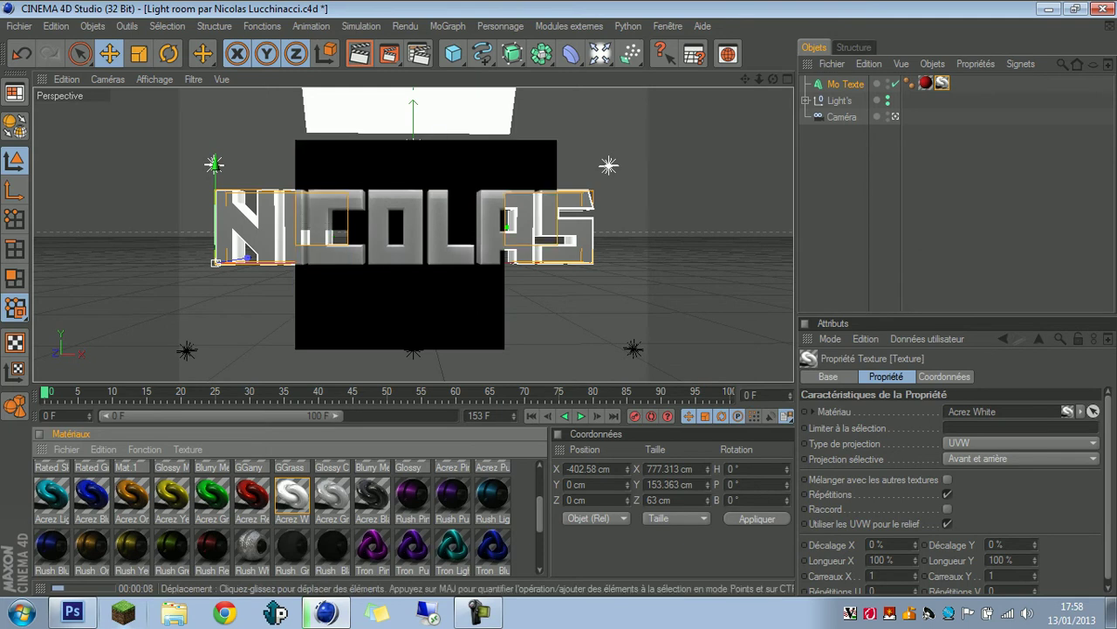
click(489, 310)
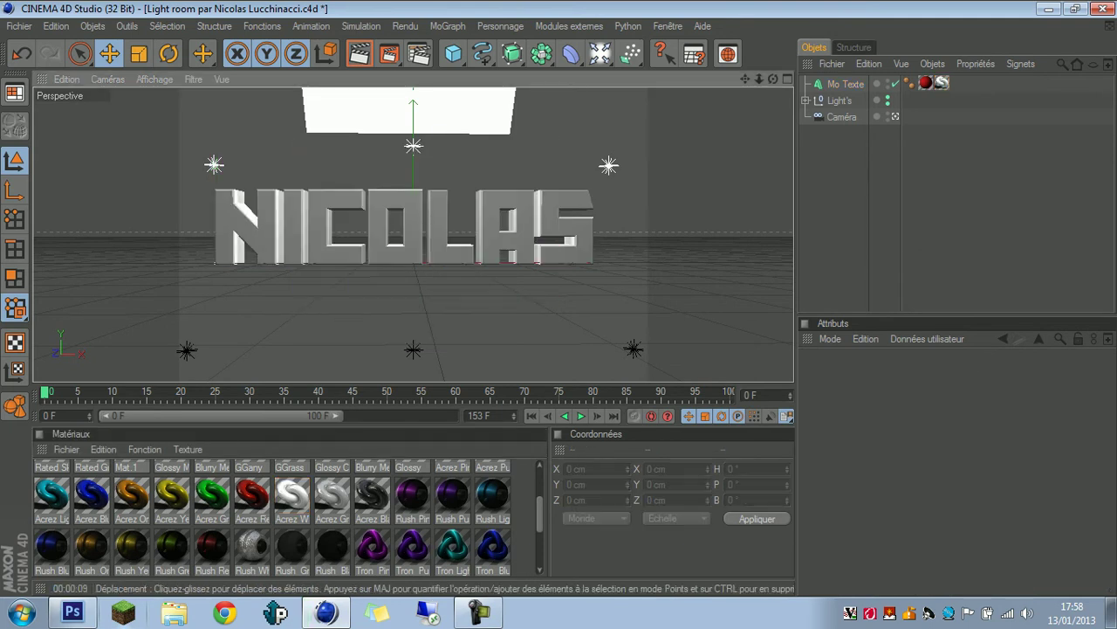
Start rendering the scene in the picture viewer, stop the calculation and close the viewer
click(846, 85)
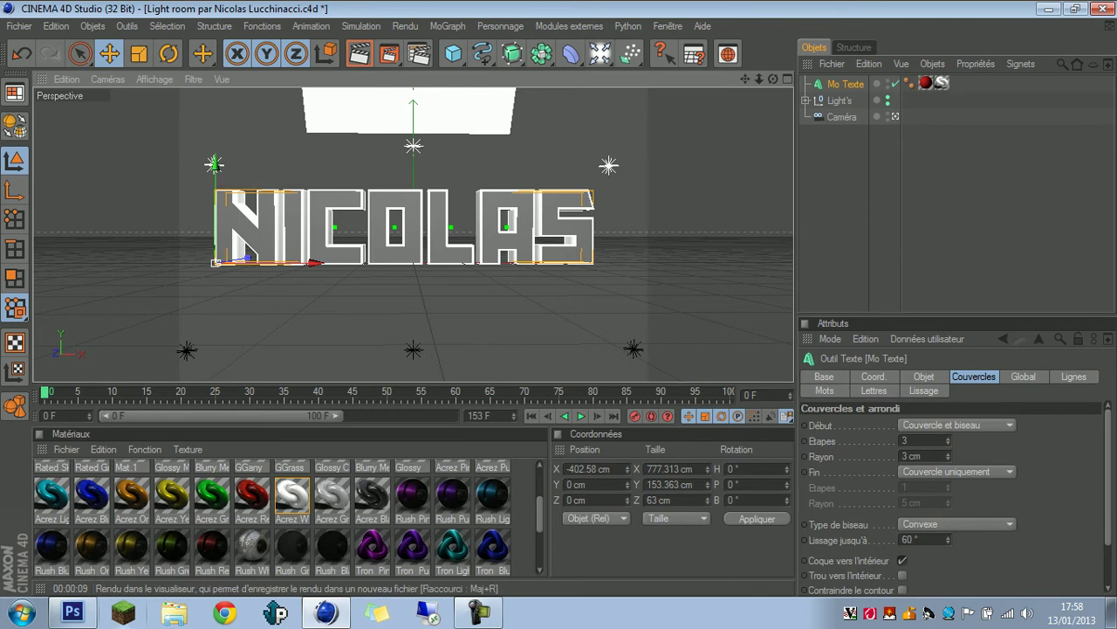
click(389, 54)
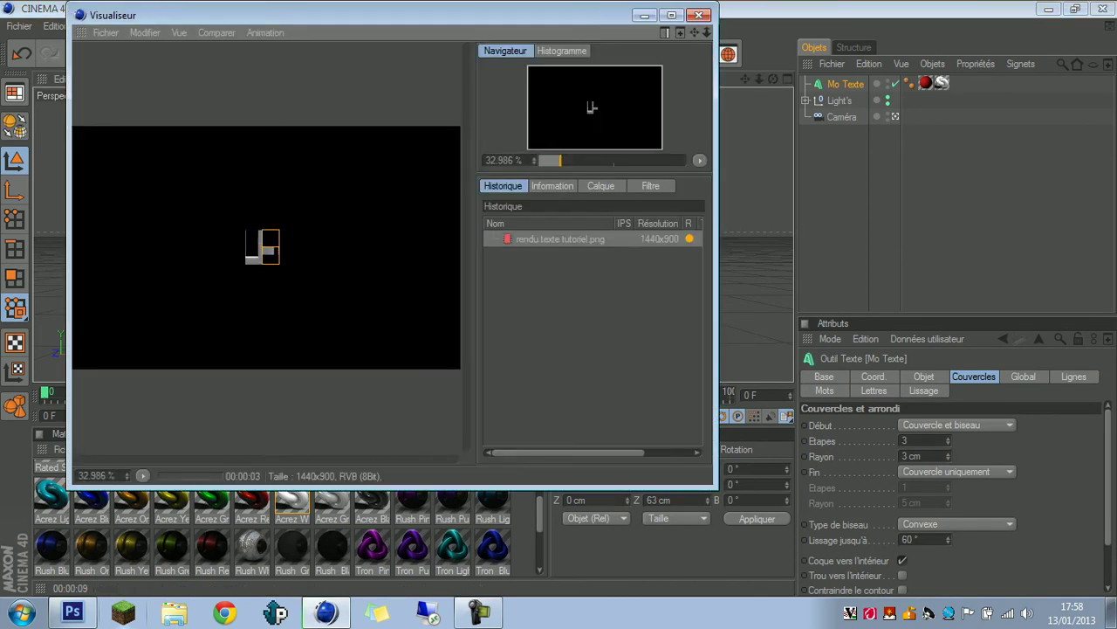
click(699, 15)
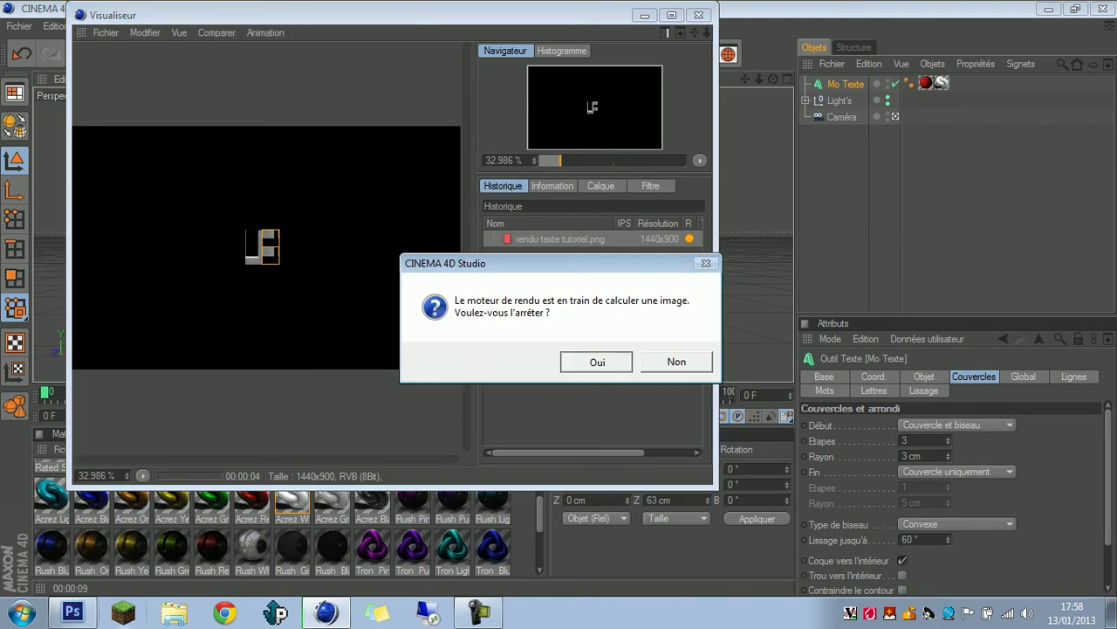
click(597, 361)
Quit the 3D program without saving the project changes
click(1103, 8)
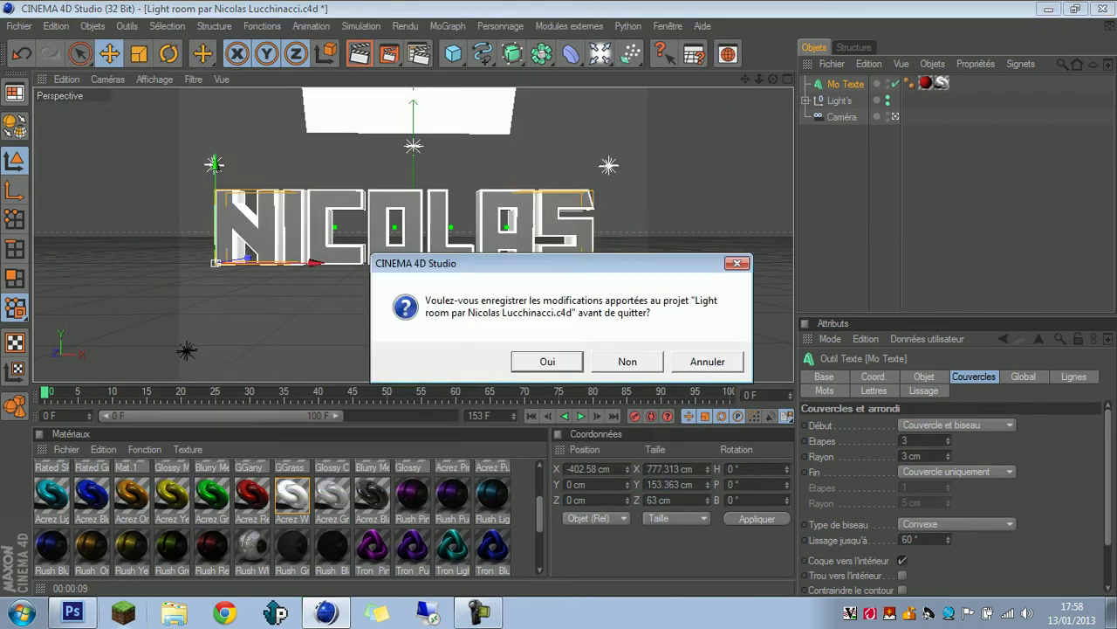
click(628, 361)
click(627, 361)
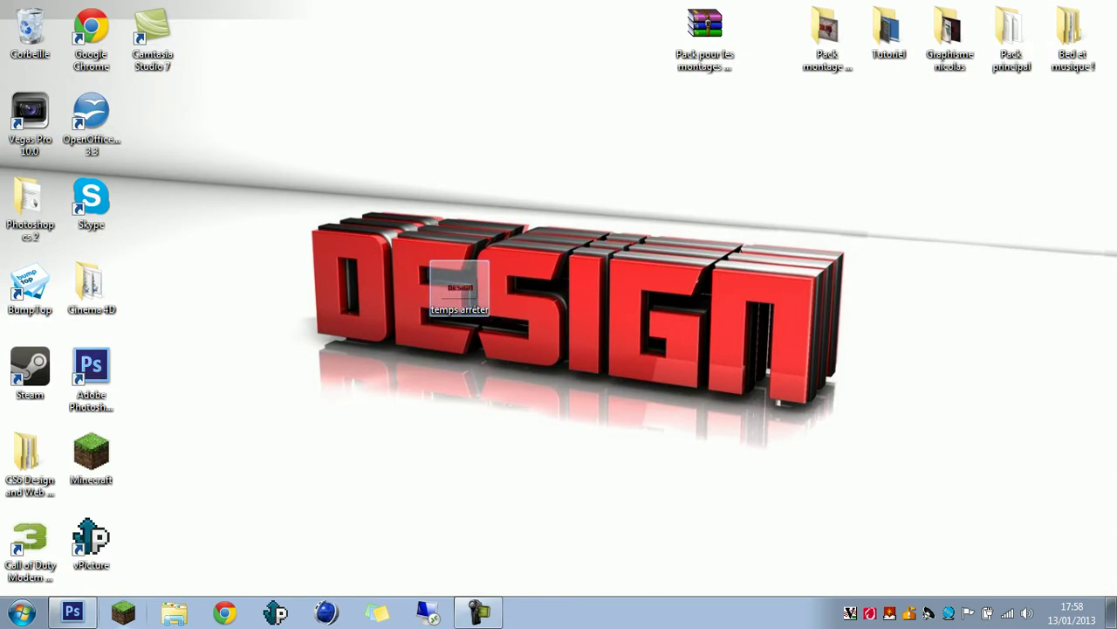
View the rendered image "temps arrêter" from the desktop in the Windows photo viewer and close it
double_click(460, 289)
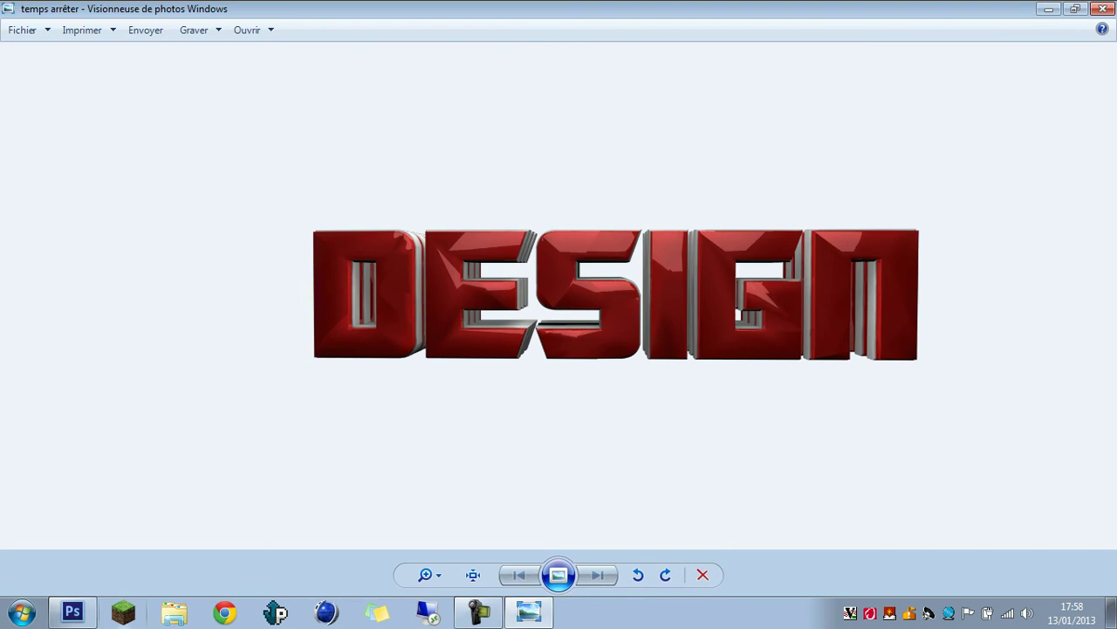
click(1103, 8)
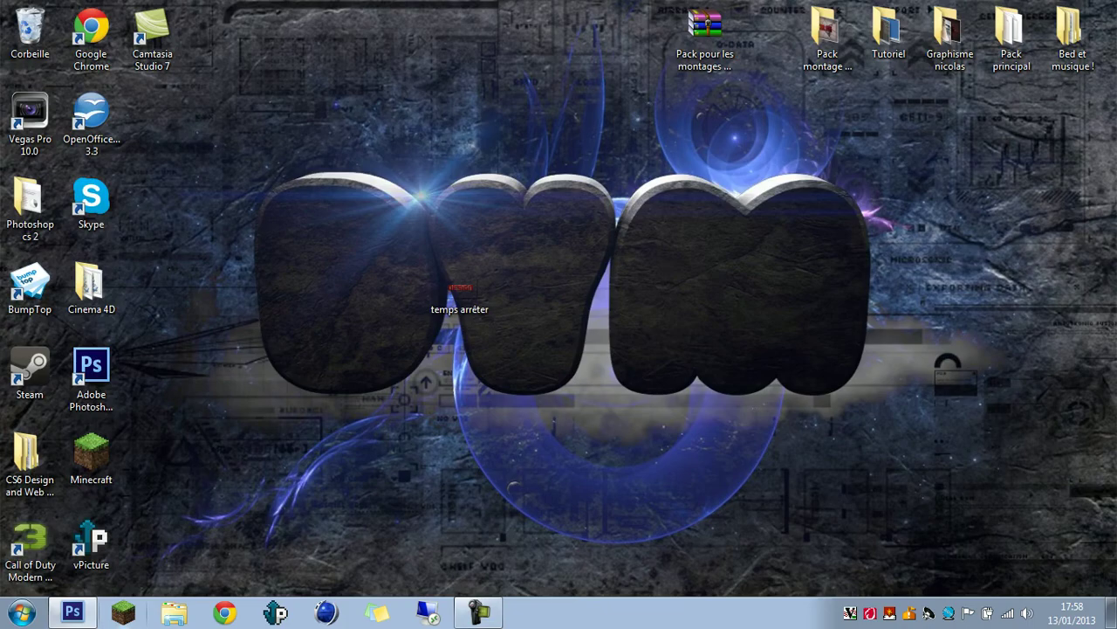
Switch to Photoshop and create a blank white document of 1366 x 768 pixels
click(72, 612)
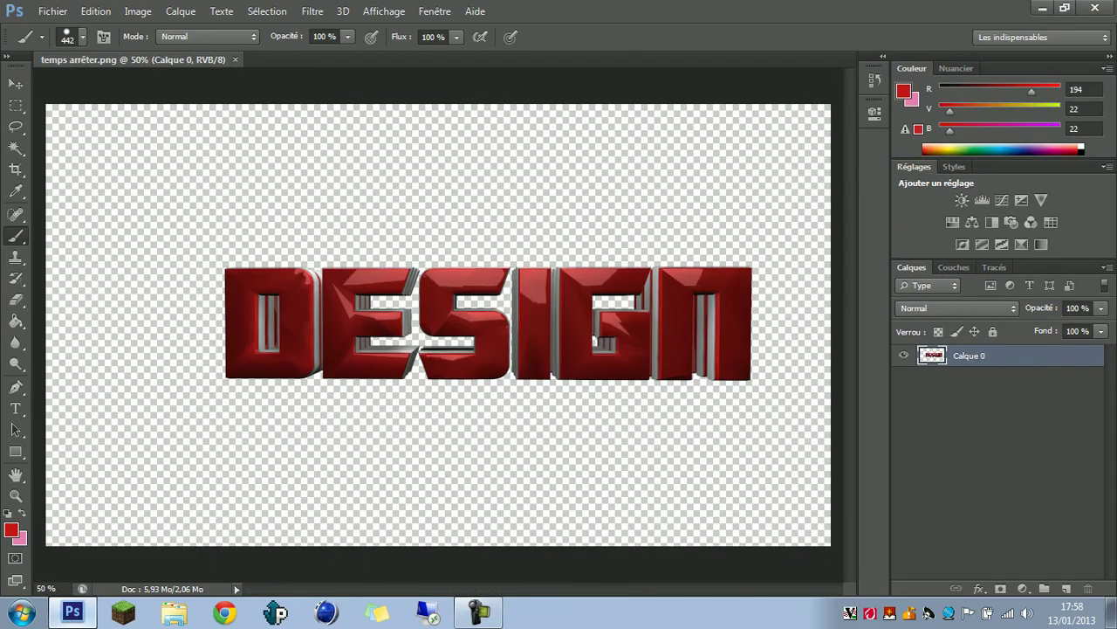
right_click(266, 241)
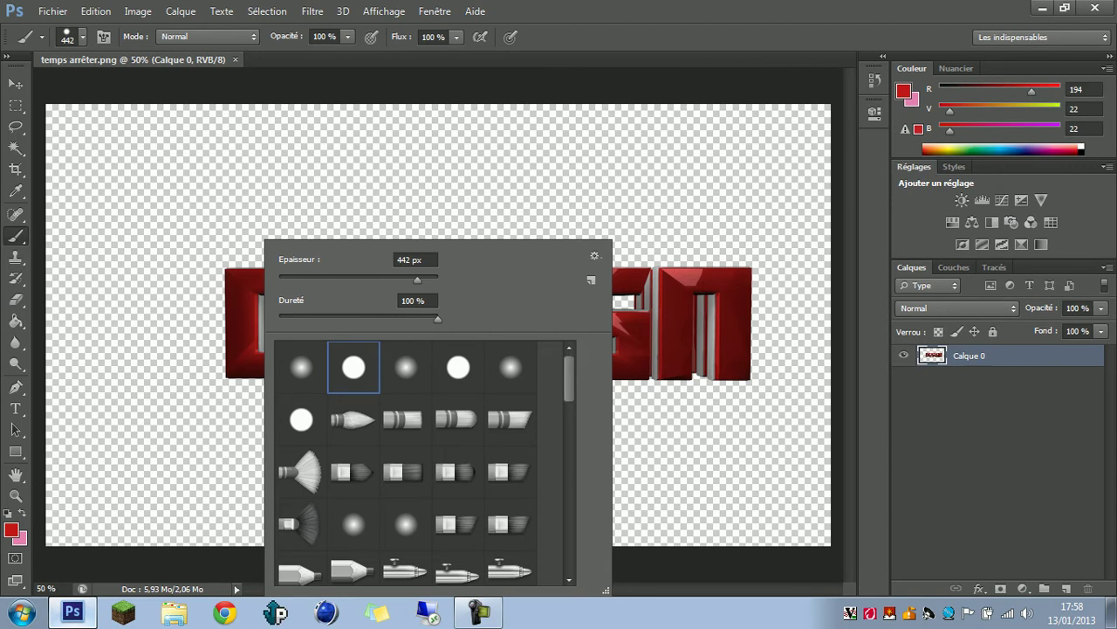
key(Escape)
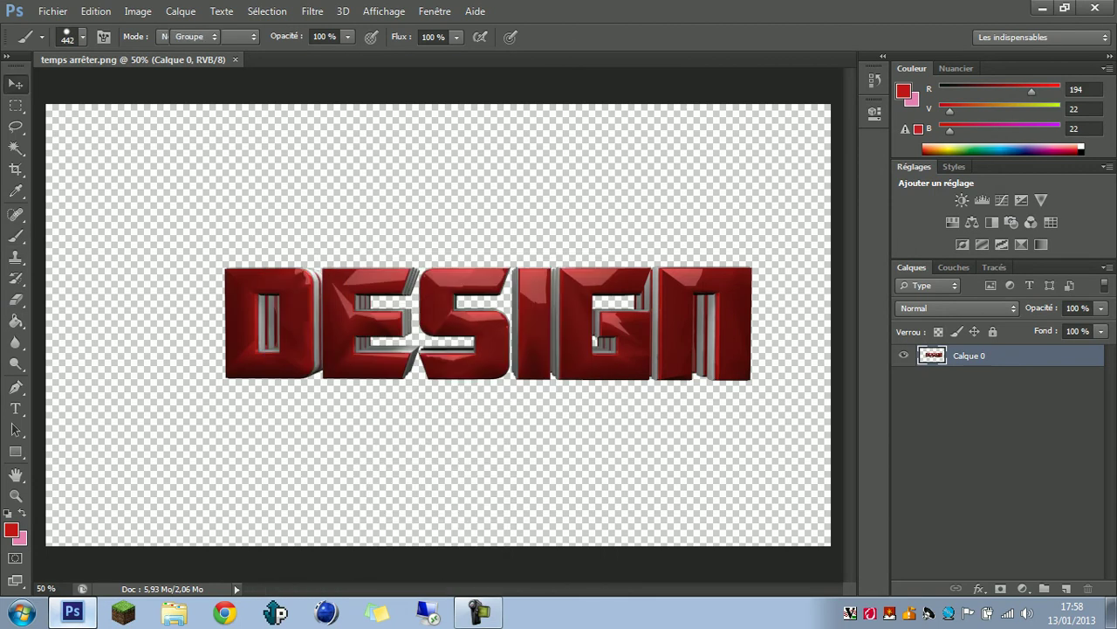
key(v)
right_click(311, 61)
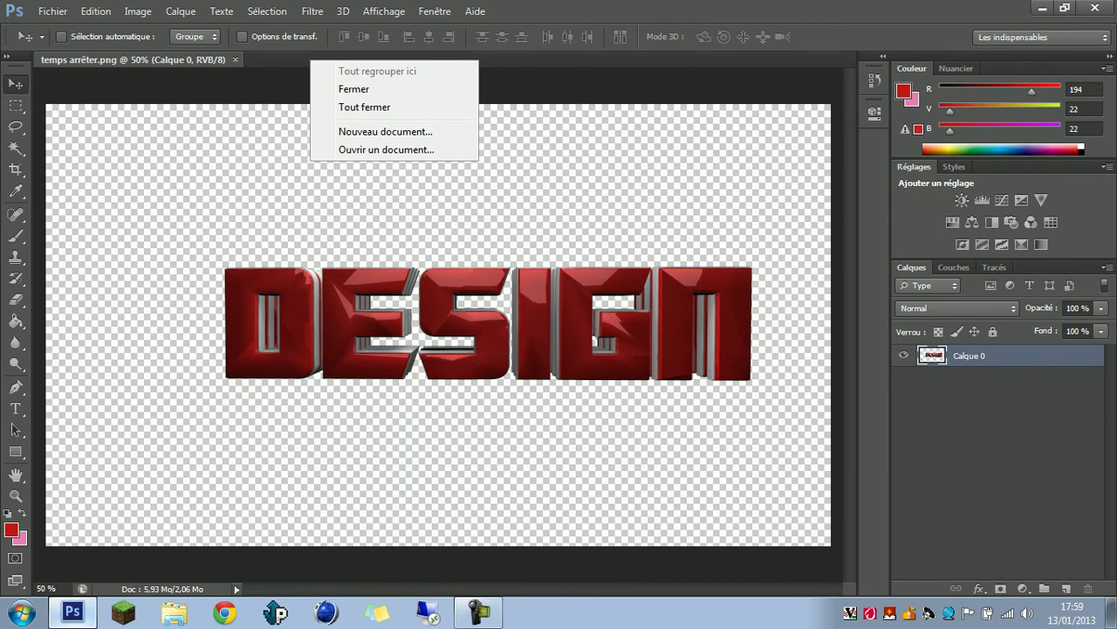
click(385, 132)
click(460, 238)
key(Tab)
key(Return)
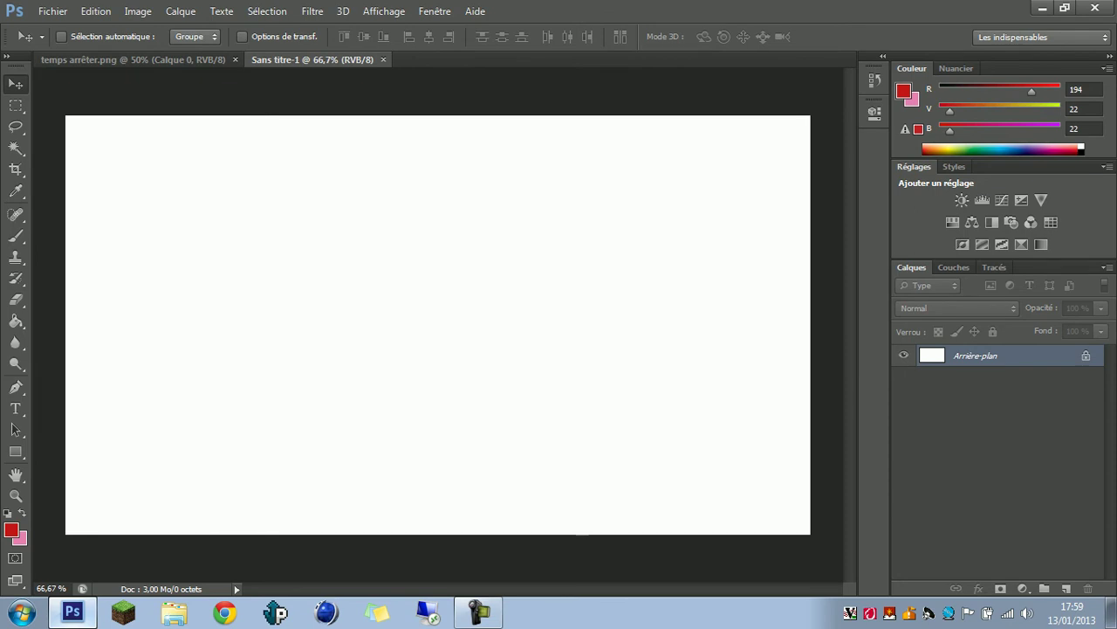
right_click(435, 59)
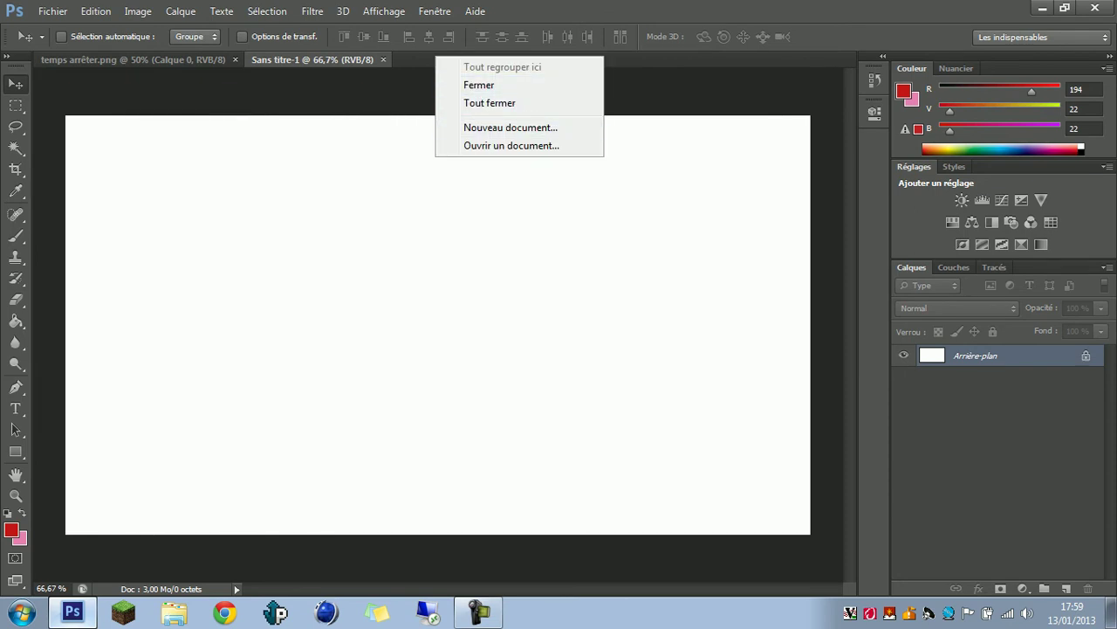
click(510, 128)
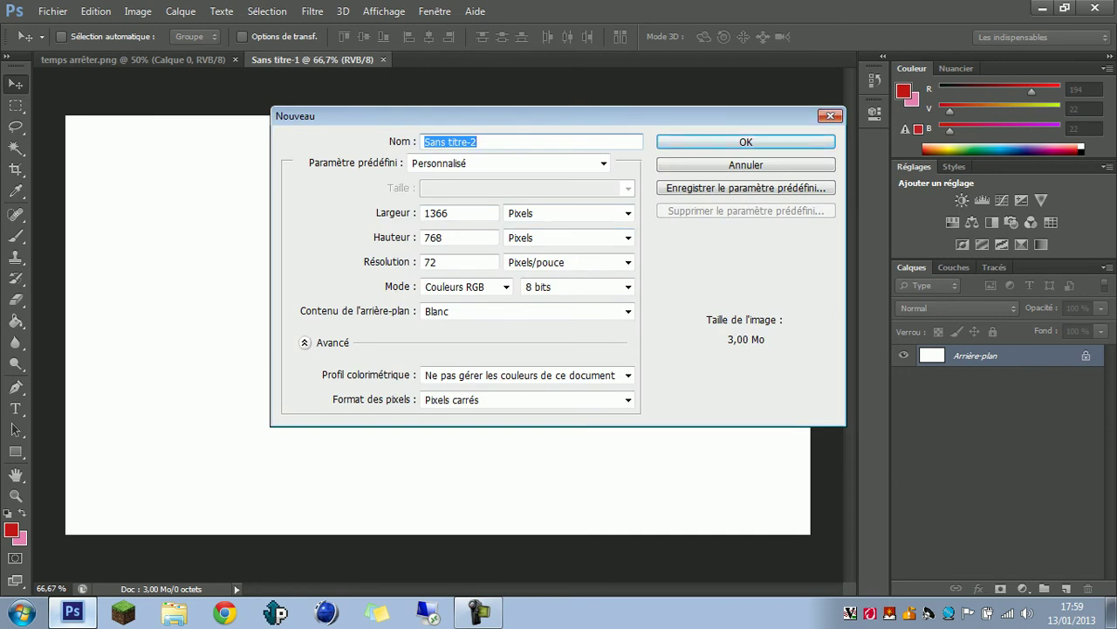
key(Escape)
Copy the DESIGN text from temps arrêter.png using a rectangular selection and paste it into the new document
click(131, 60)
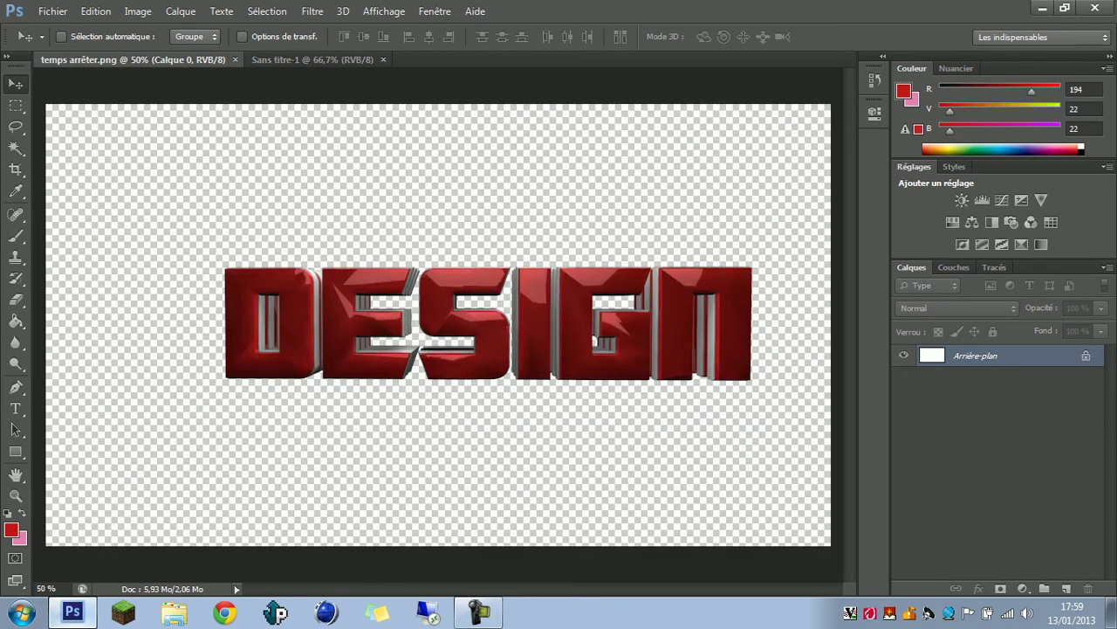
key(m)
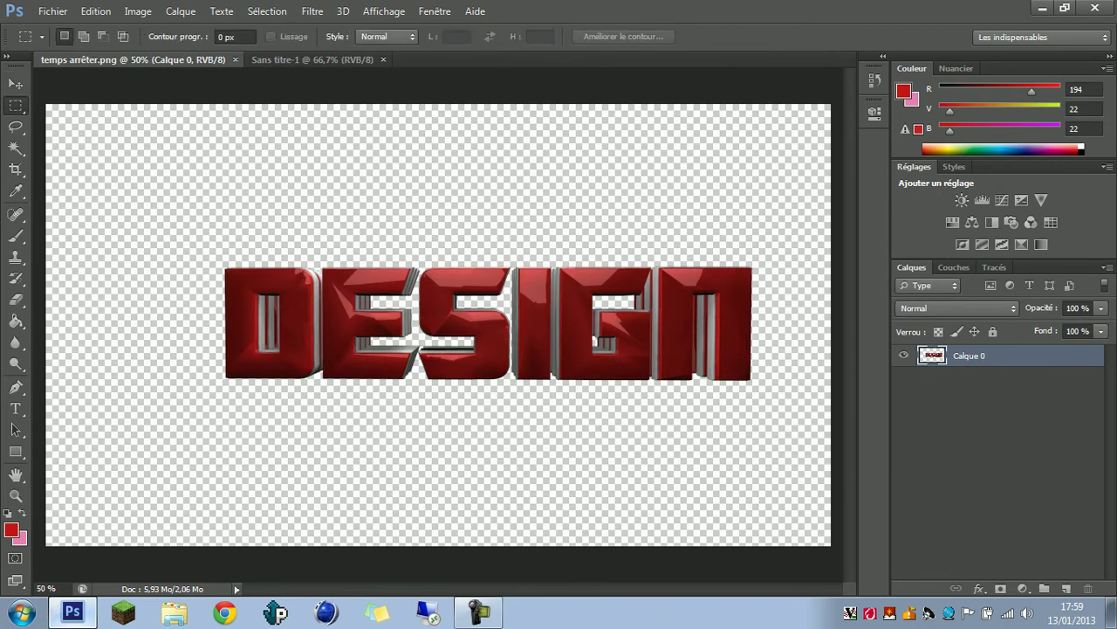
drag(358, 354, 791, 449)
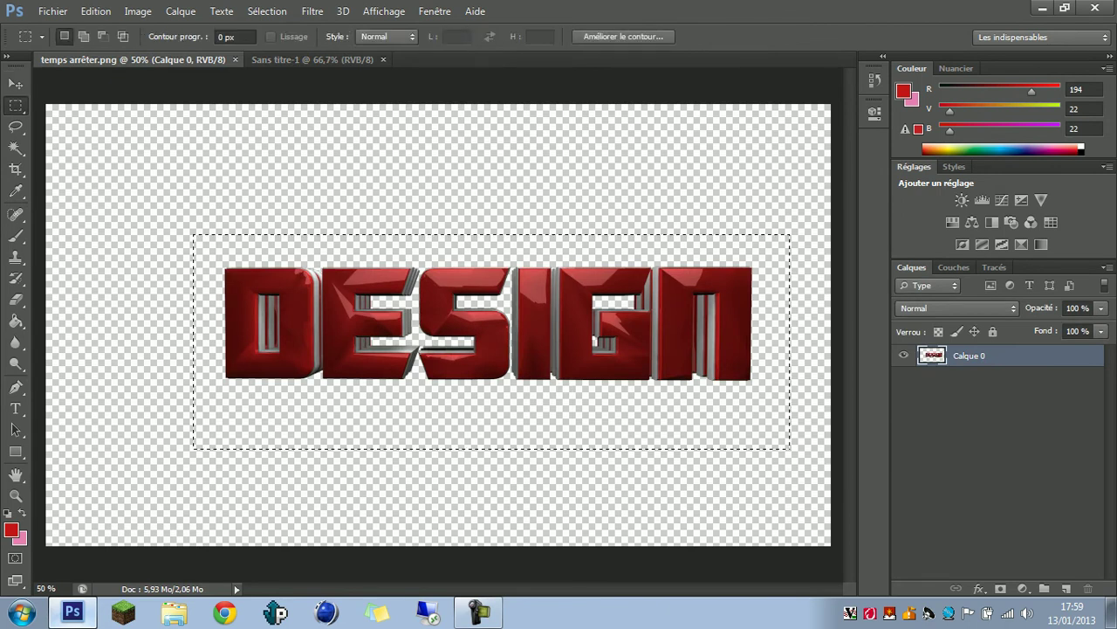
click(312, 59)
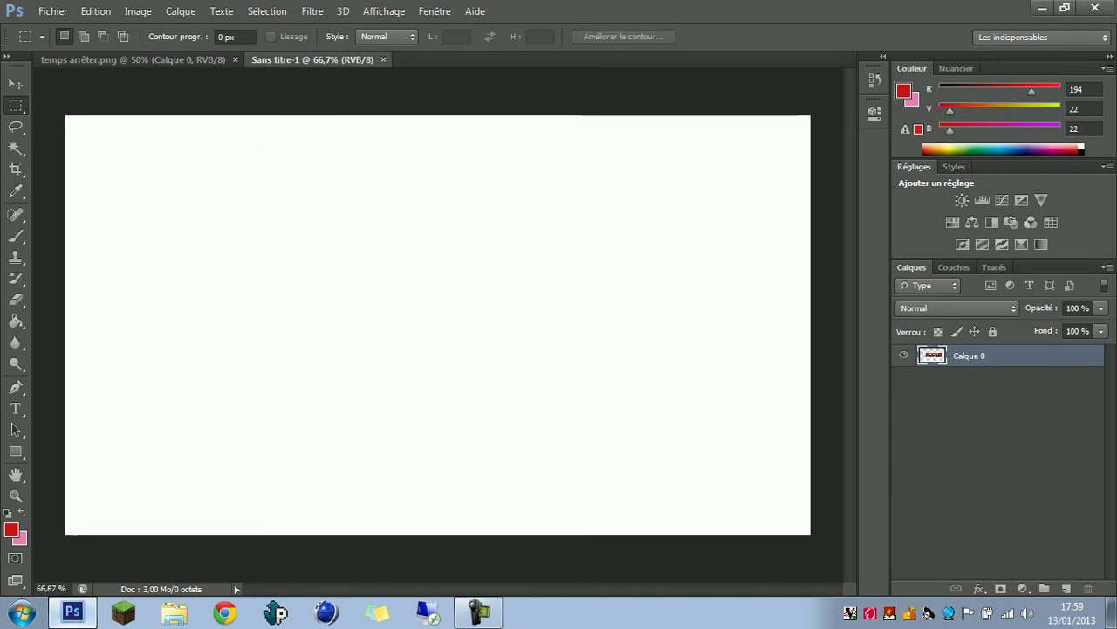
key(ctrl+v)
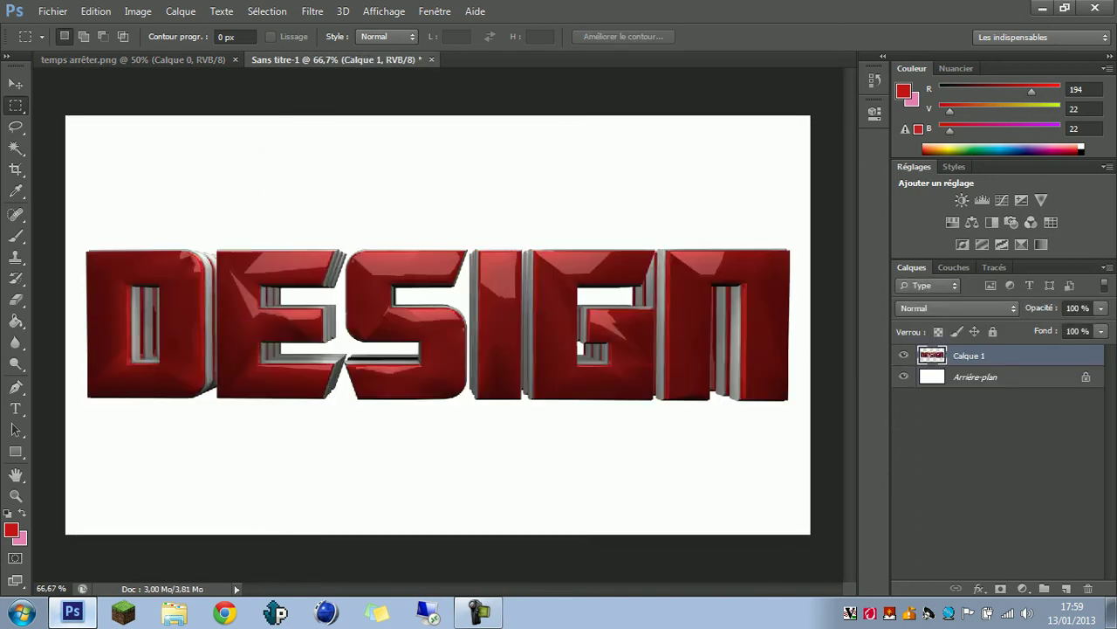
Scale the pasted DESIGN text to about 73% width and 91% height and move it to the middle of the canvas
key(ctrl+t)
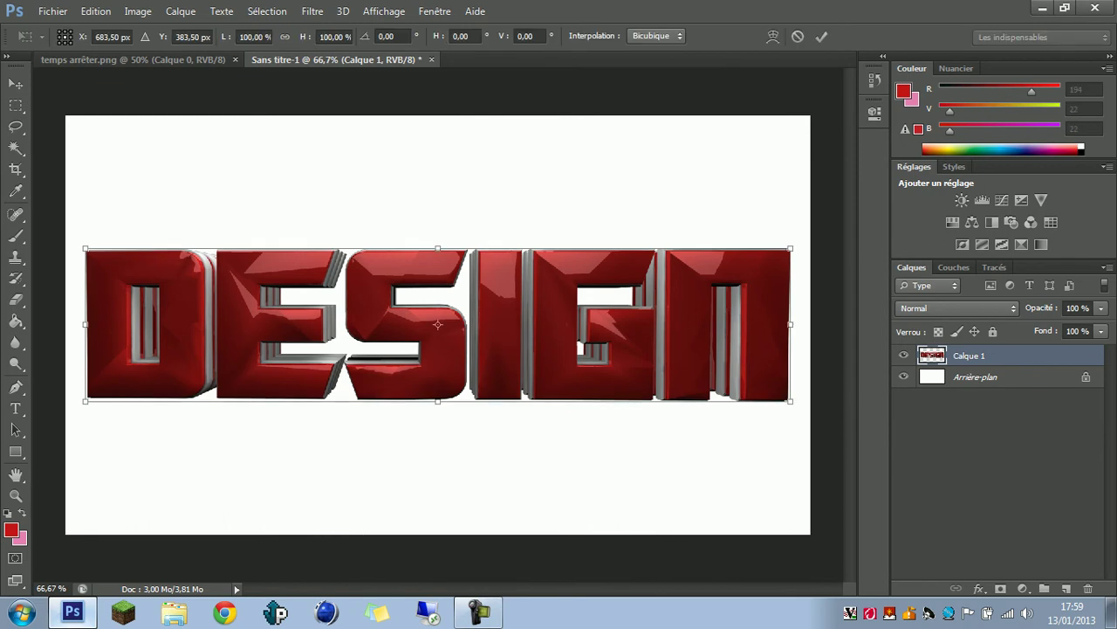
drag(791, 248, 603, 262)
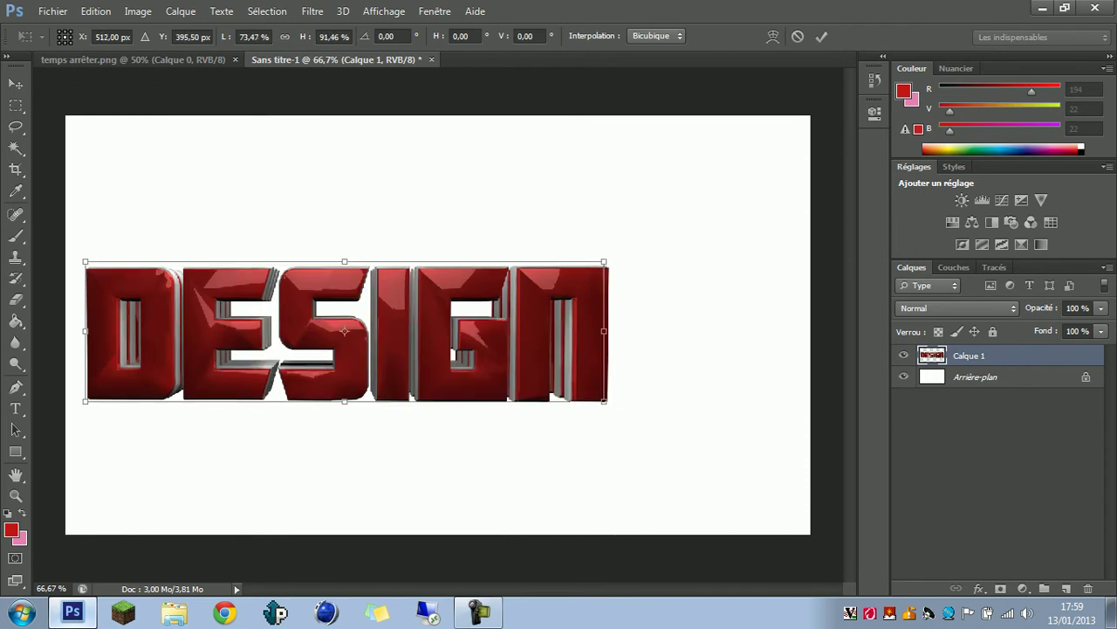
key(Return)
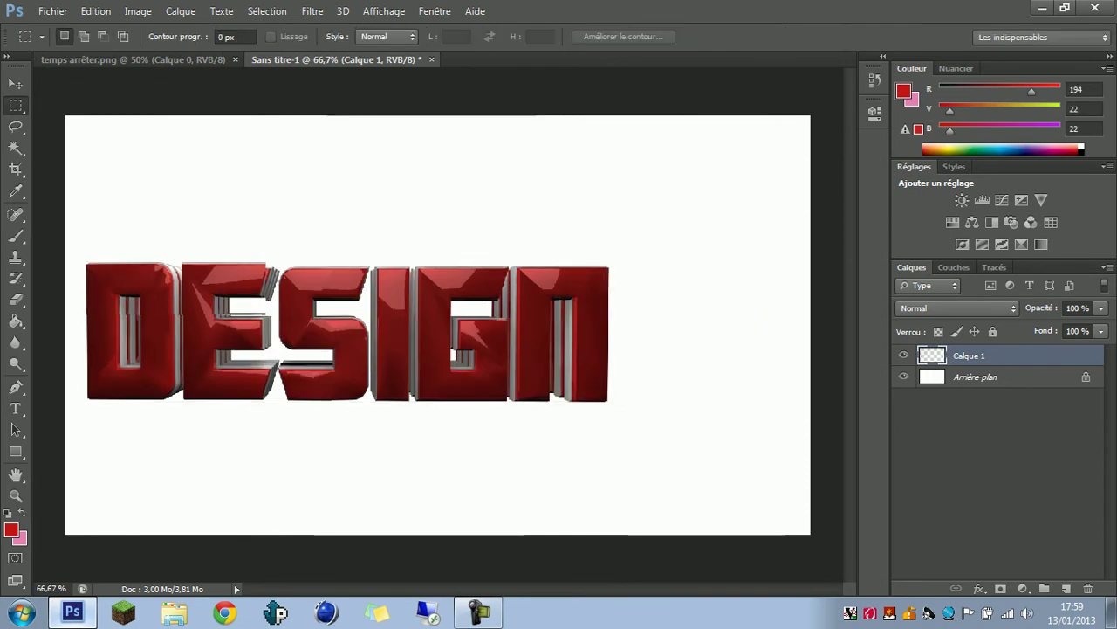
key(v)
drag(393, 332, 501, 323)
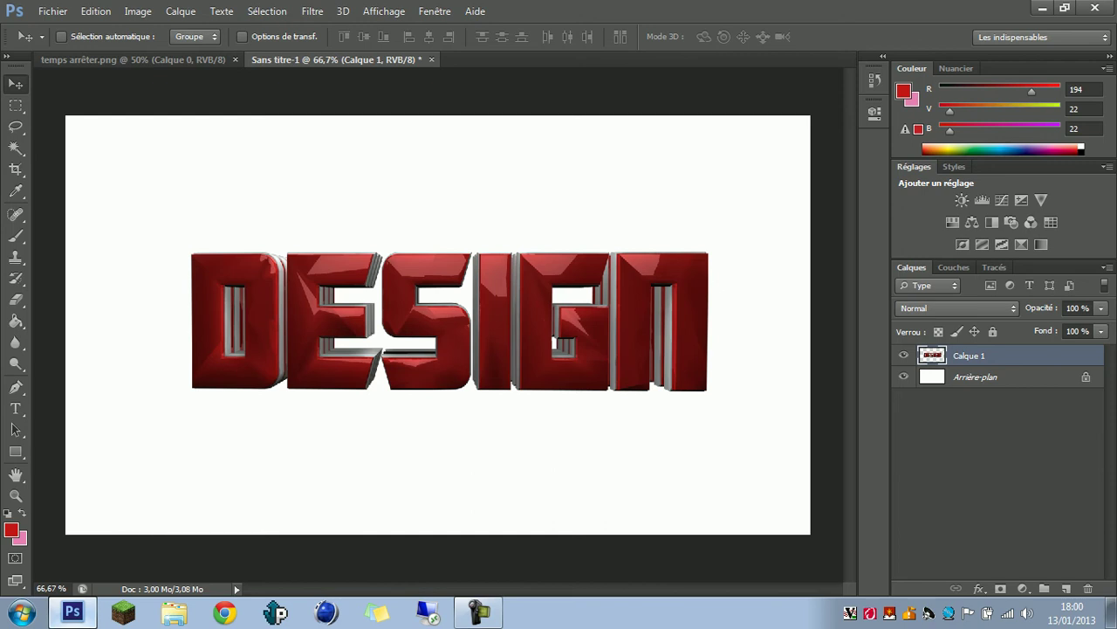
Minimize the image editor and move the "temps arrêter" file to the top row of the desktop
click(1042, 8)
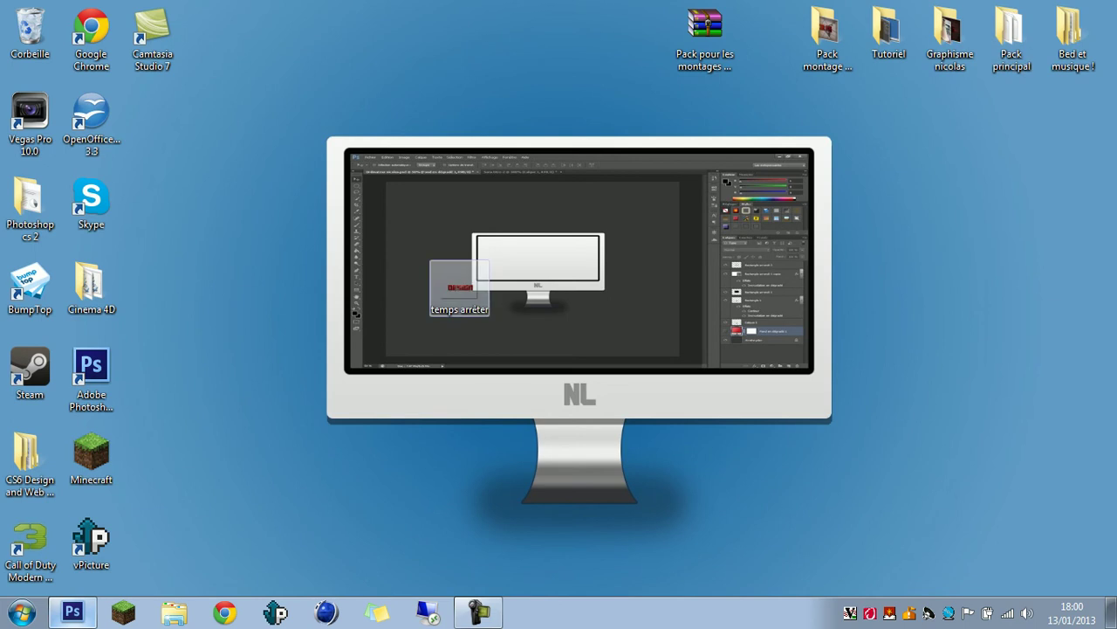
drag(460, 292, 460, 31)
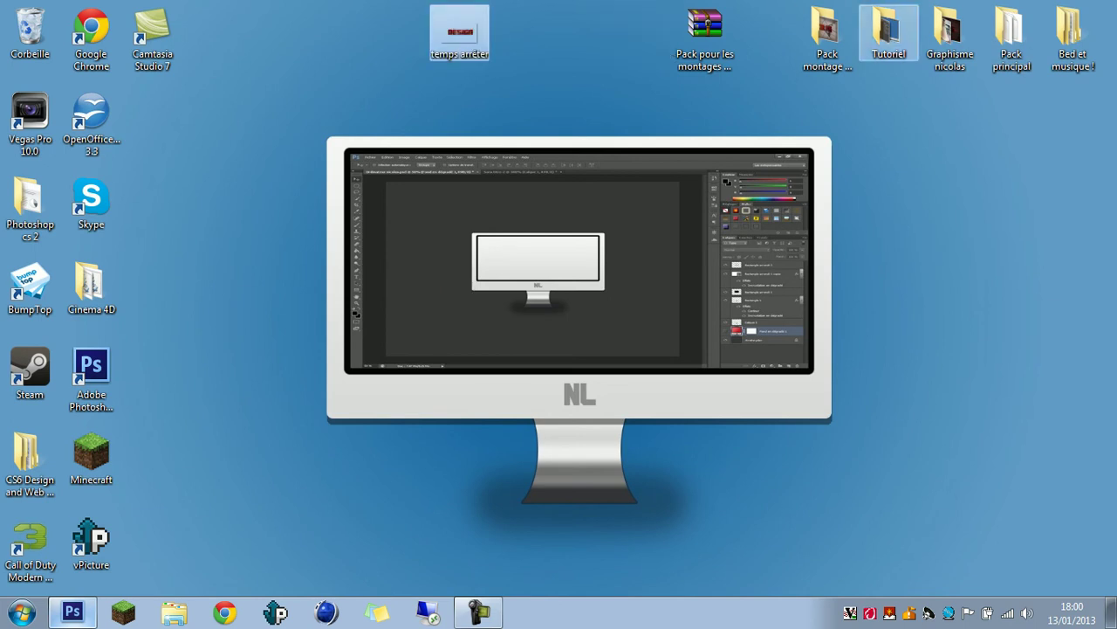
click(889, 33)
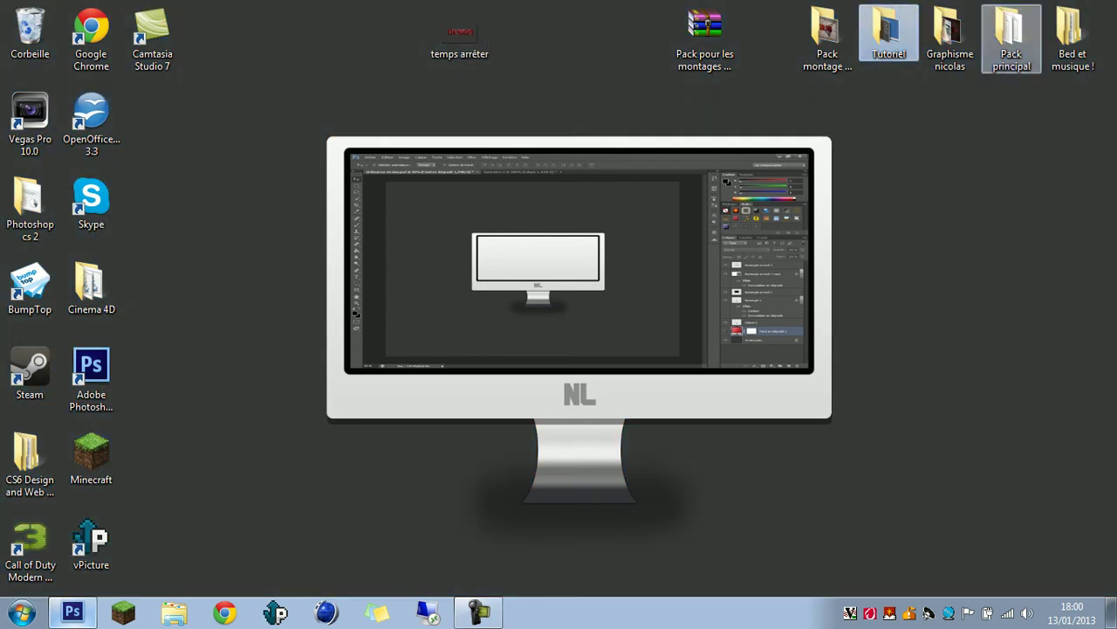
Open the Tech textures folder of Eraah 15k Pack #1 in Pack principal and select the tech (9) image
double_click(1011, 35)
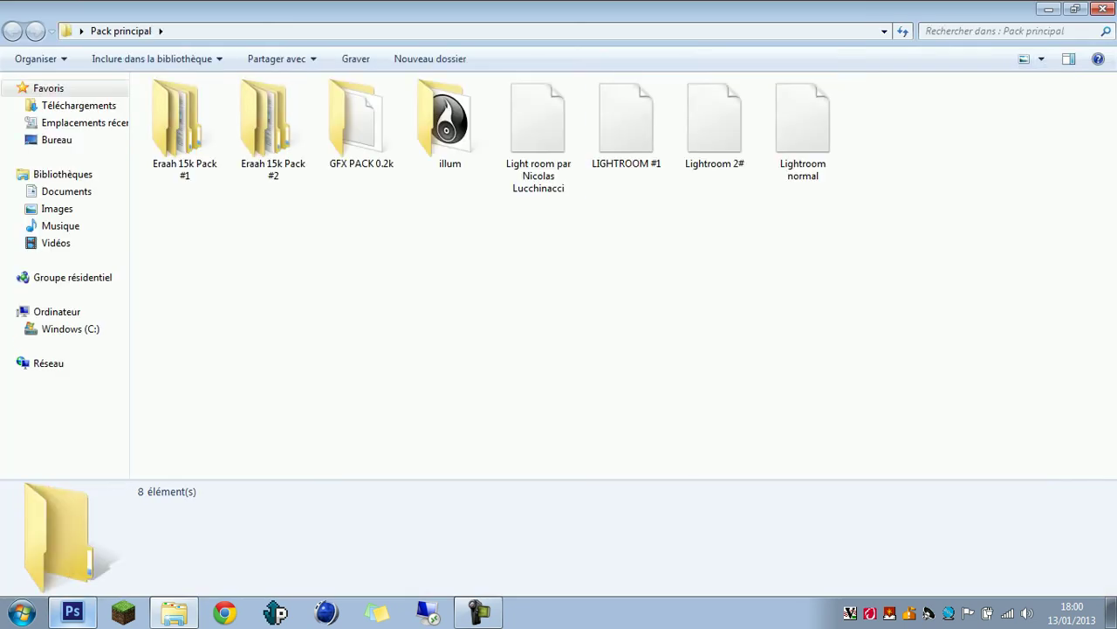
click(274, 131)
double_click(184, 131)
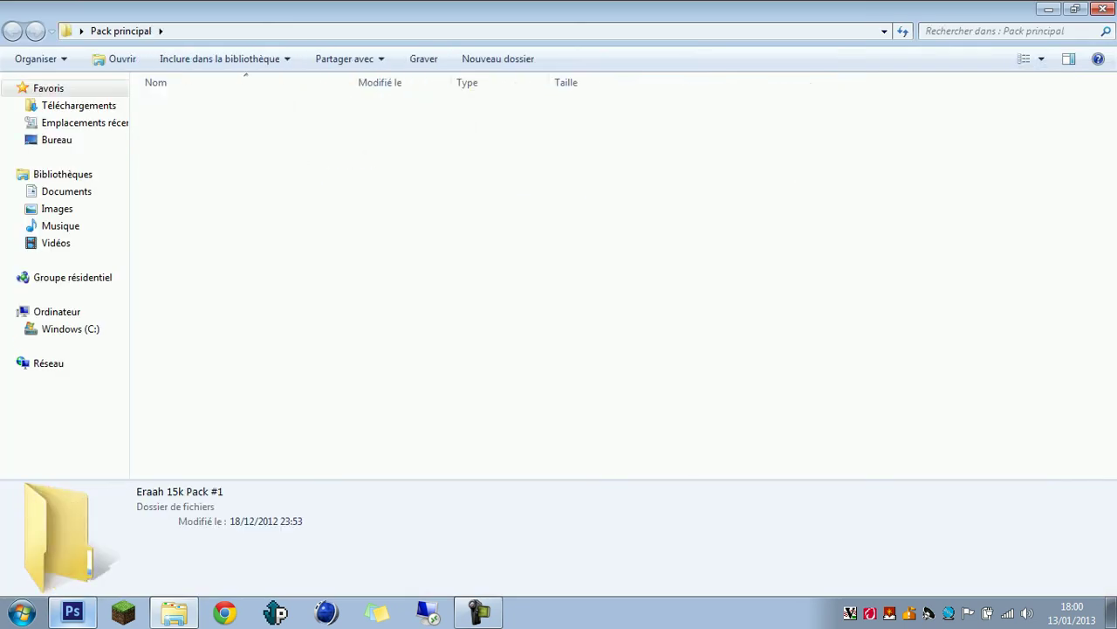
double_click(192, 210)
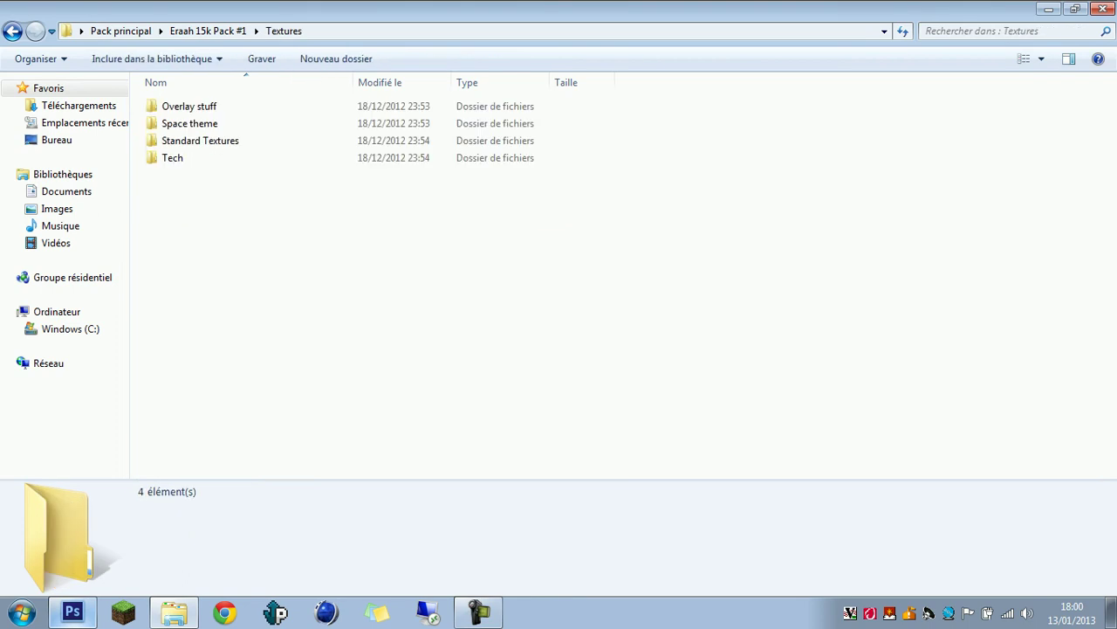
click(188, 158)
double_click(183, 158)
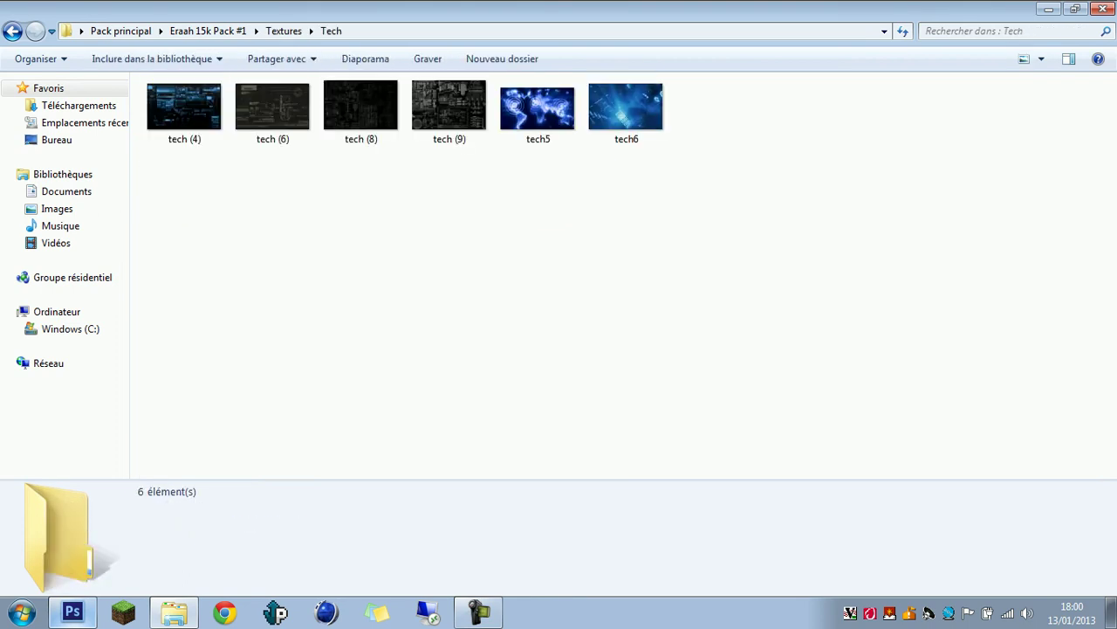
click(449, 109)
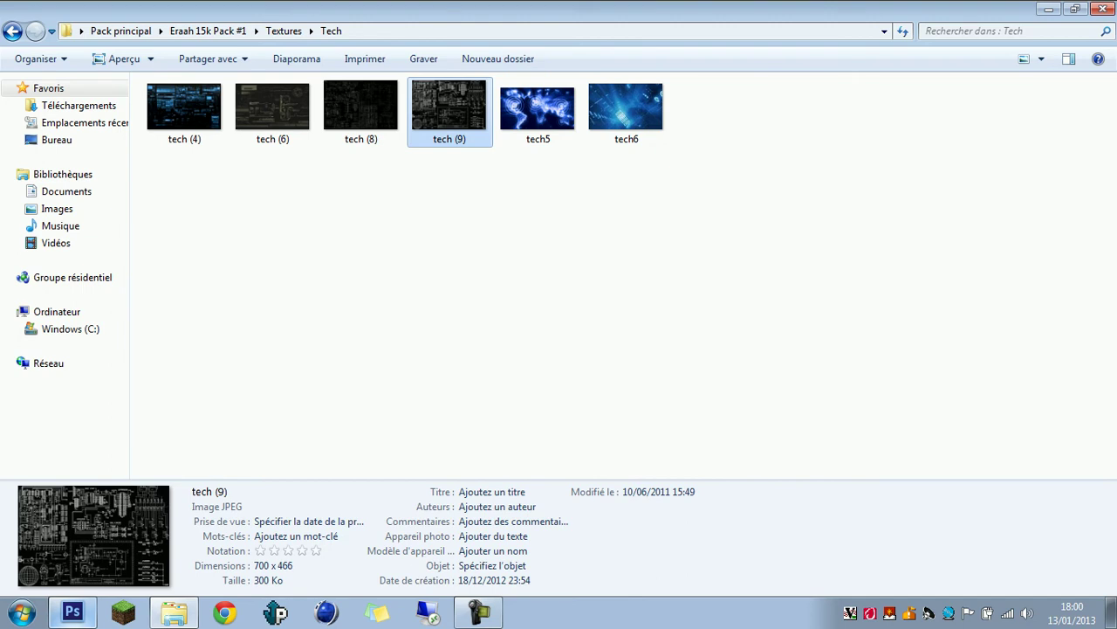
Place the tech (9) image in the Photoshop document and stretch it to about 139% width so it covers the DESIGN text
click(72, 612)
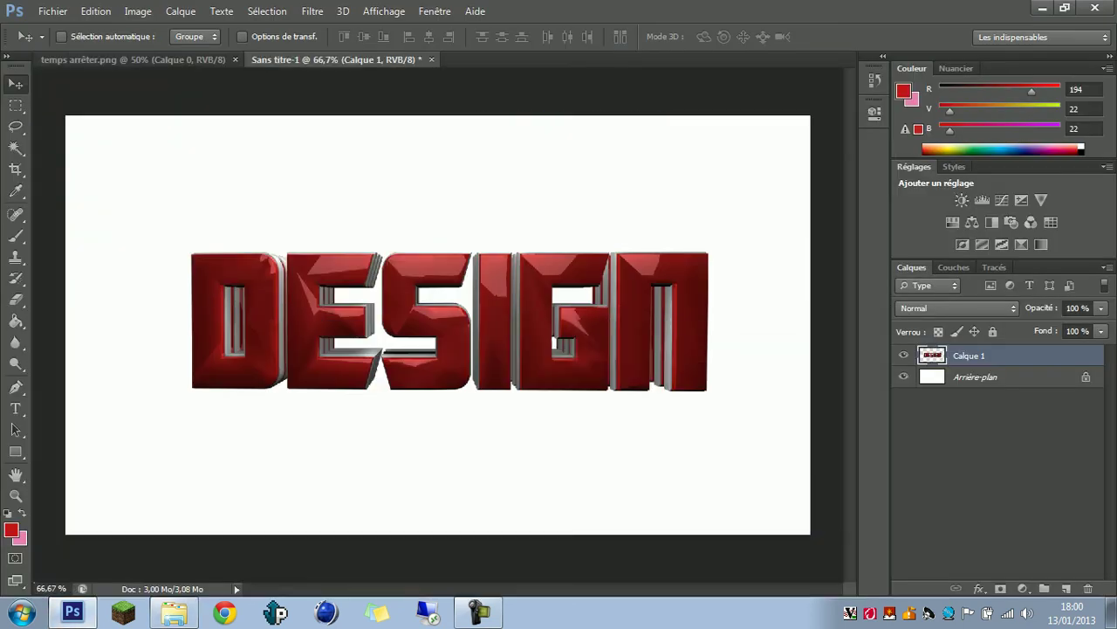
key(ctrl+t)
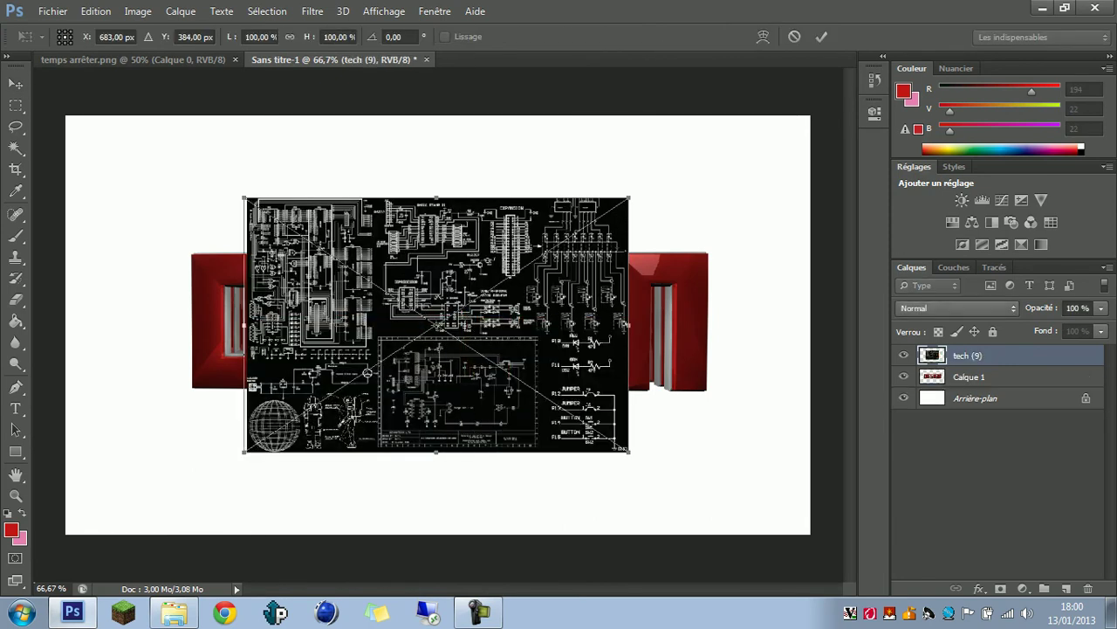
drag(207, 325, 191, 325)
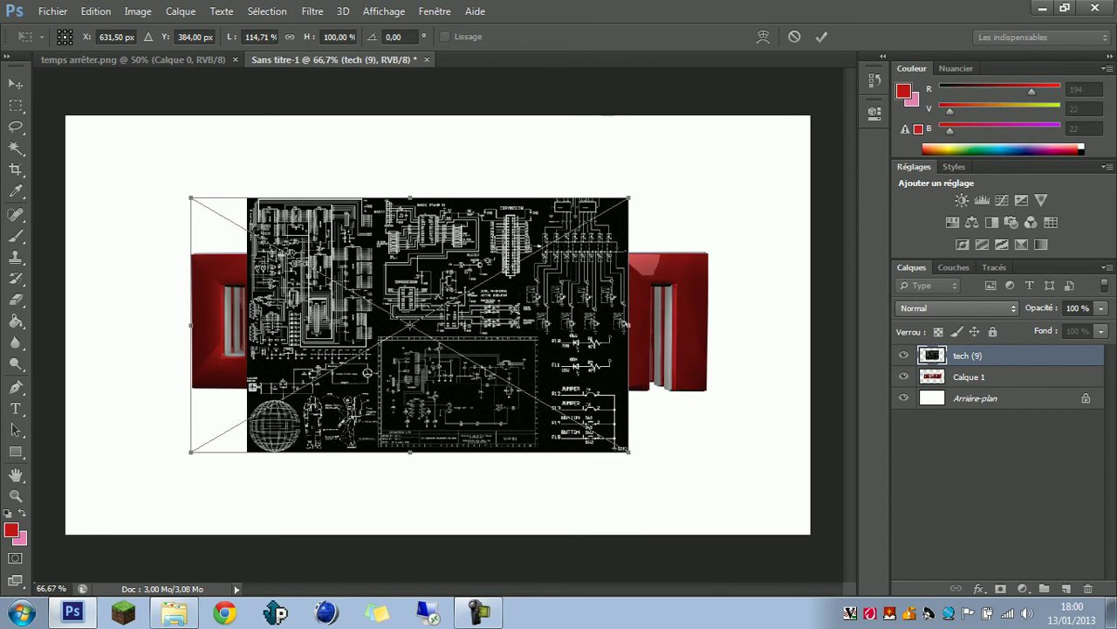
drag(629, 325, 721, 325)
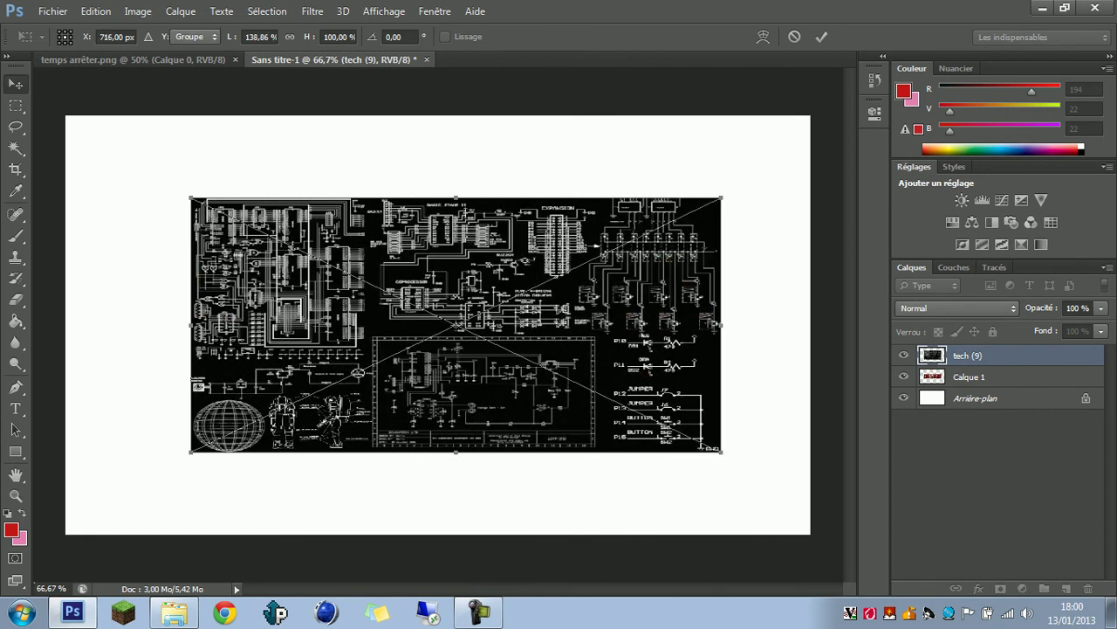
key(Return)
Set the tech (9) layer's blend mode to Incrustation and its opacity to 50%
click(958, 307)
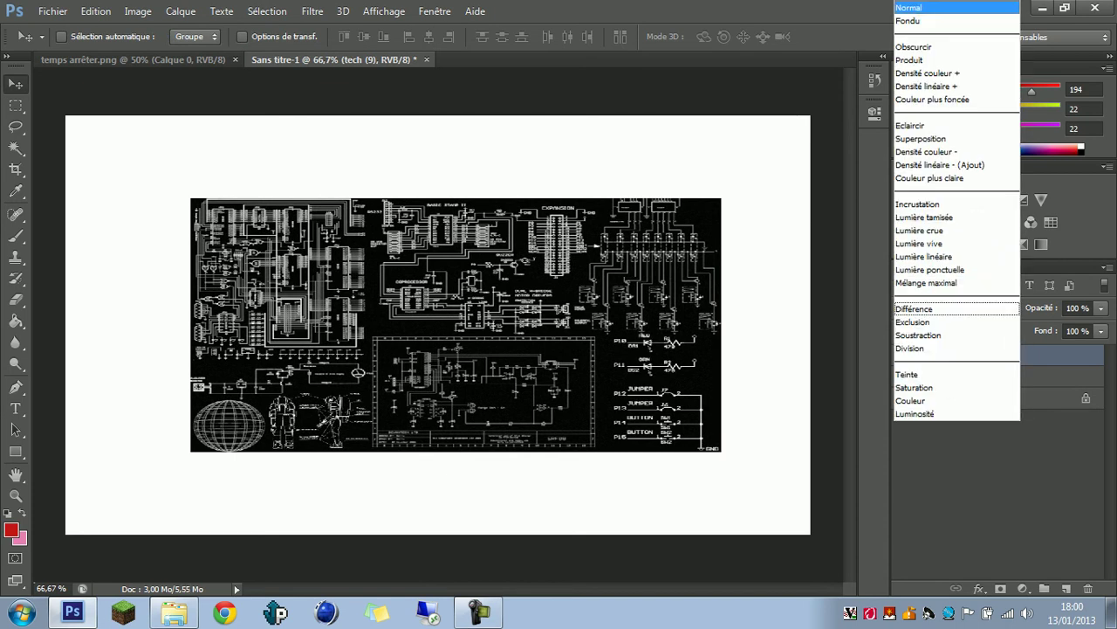
click(917, 203)
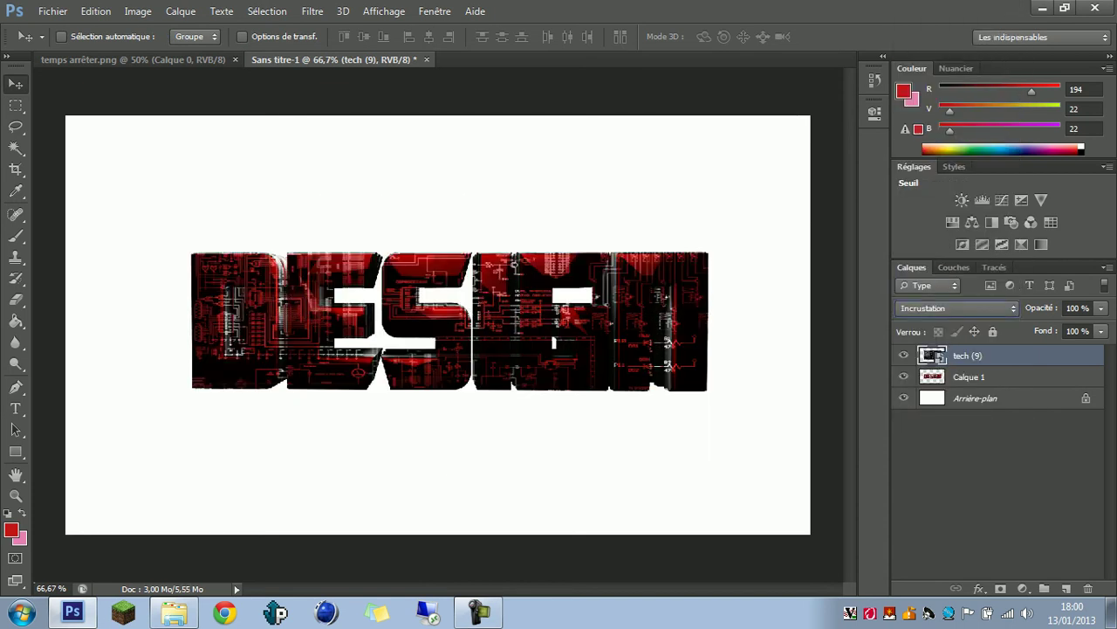
click(1101, 308)
drag(1098, 327, 1059, 326)
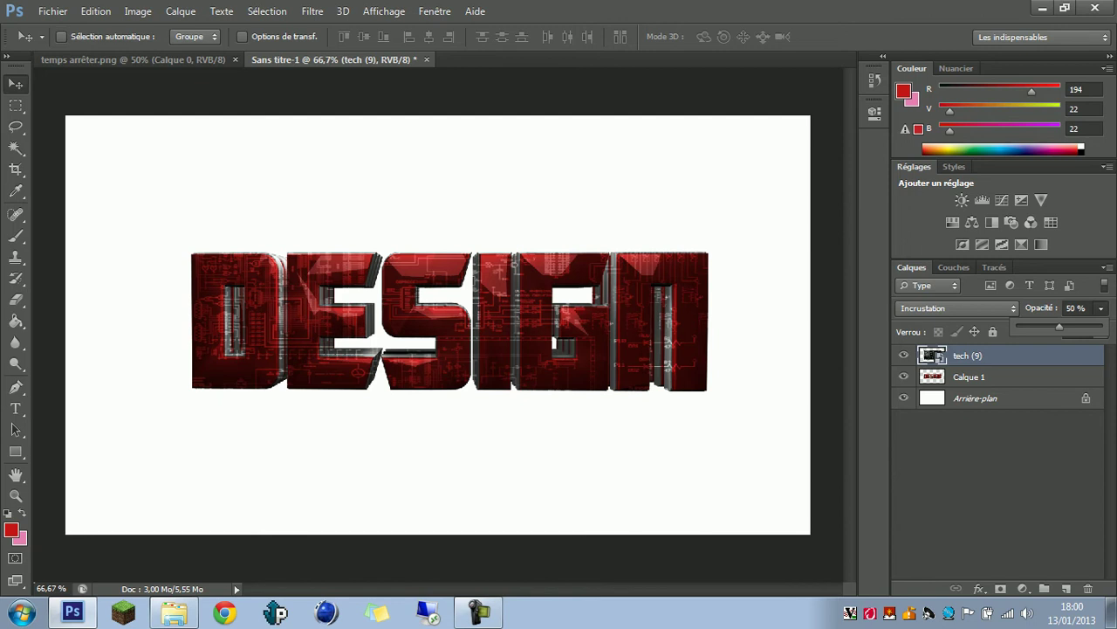
Select the empty area around the text on Calque 1 with the Magic Wand
click(987, 377)
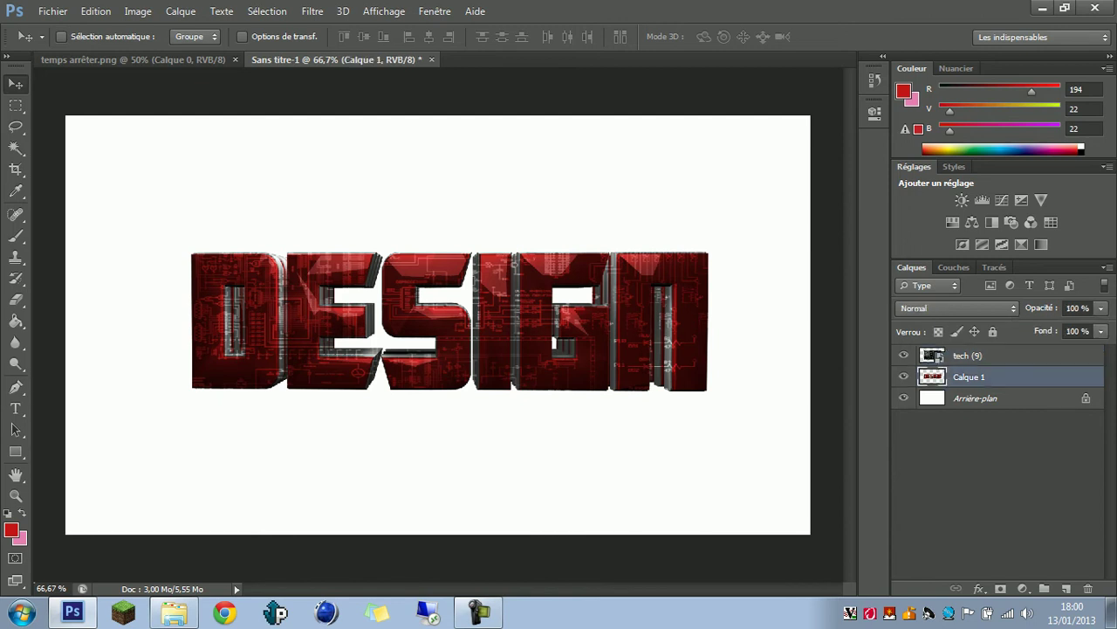
click(15, 148)
click(157, 192)
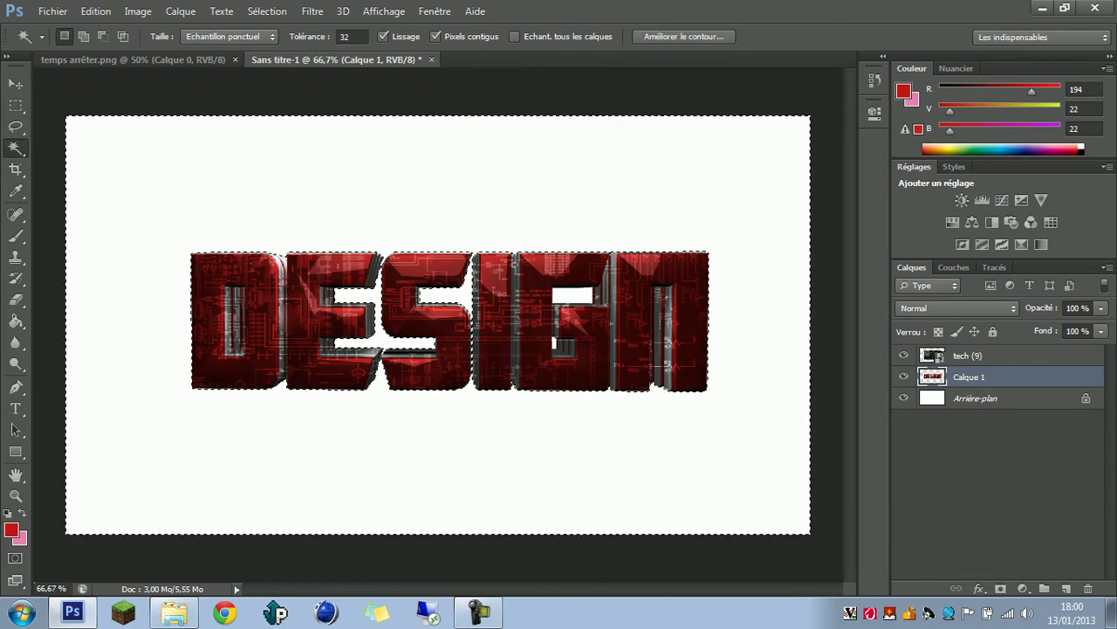
Rasterize the tech (9) layer
click(934, 356)
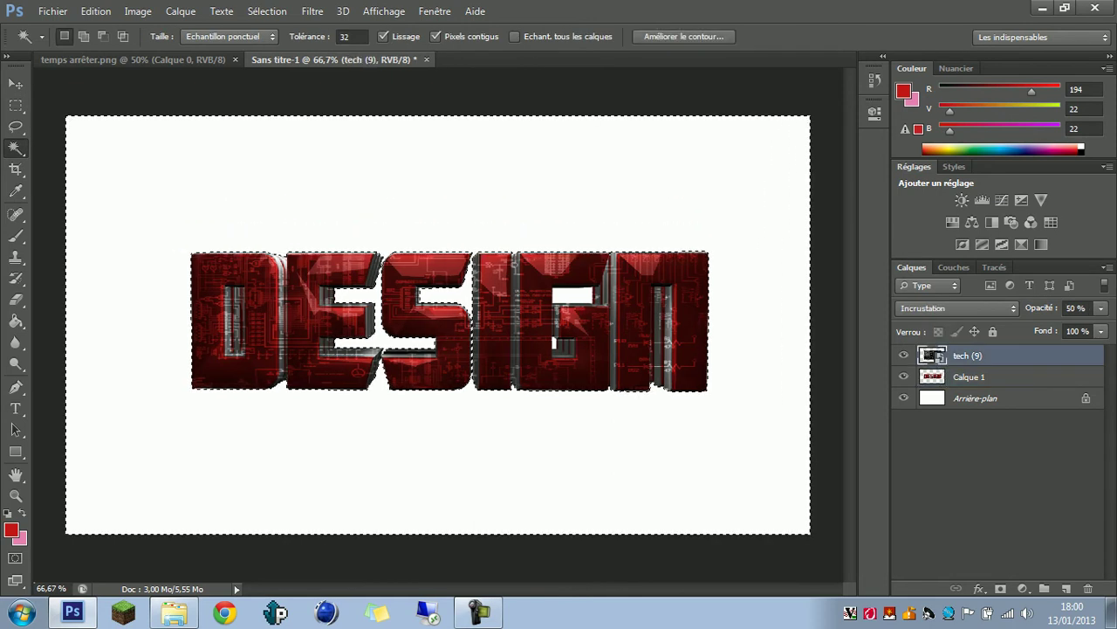
right_click(932, 356)
click(602, 227)
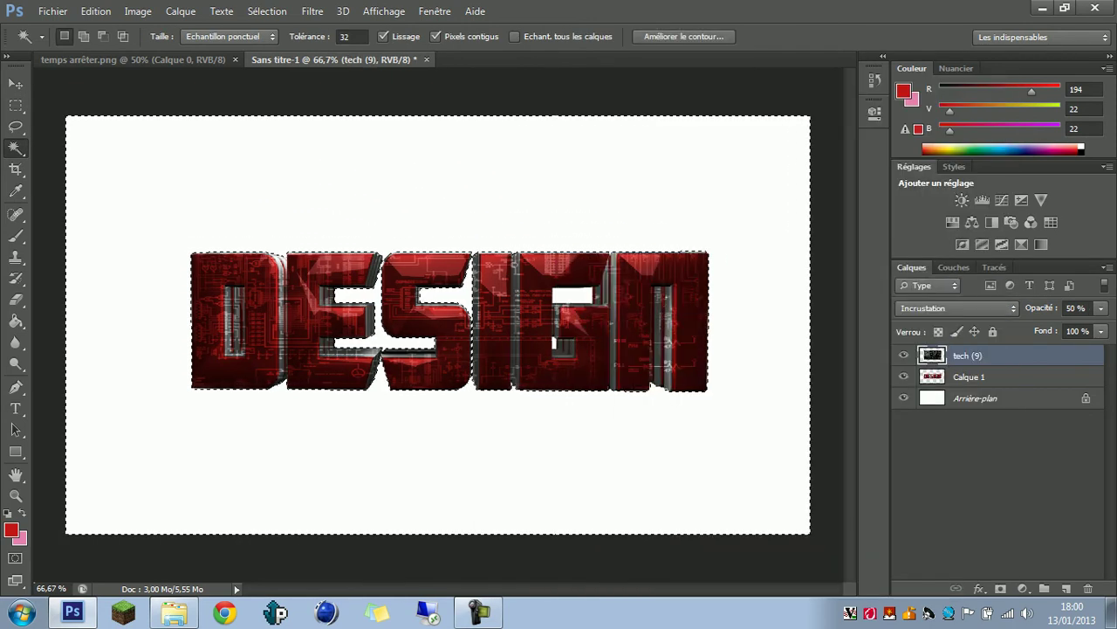
Delete the part of the tech (9) texture inside the selected area around the DESIGN text
key(Delete)
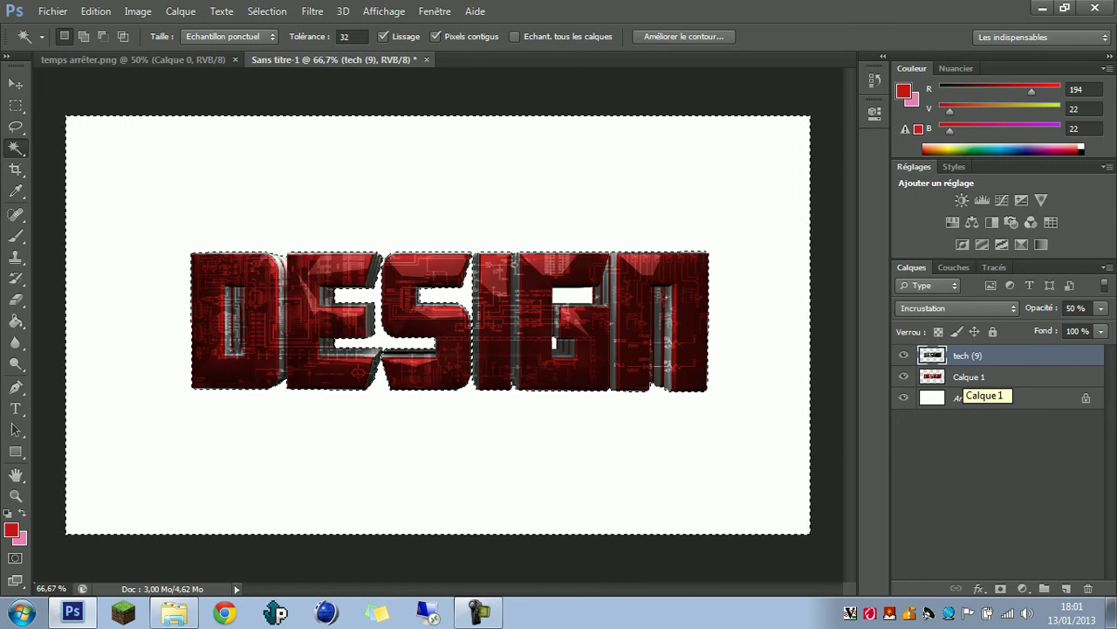
click(969, 377)
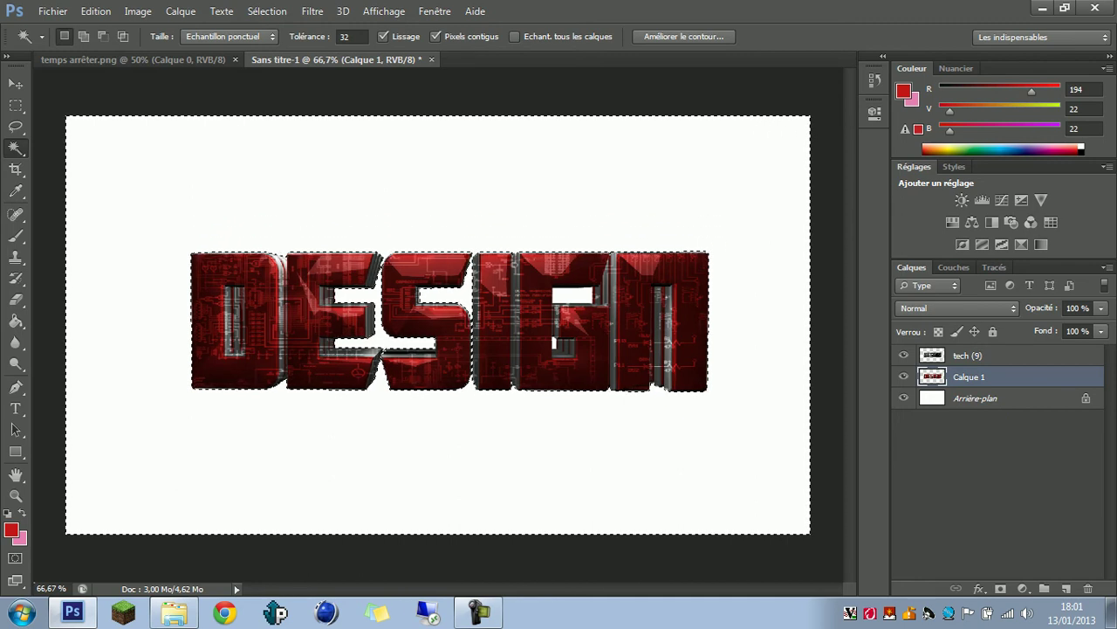
click(968, 355)
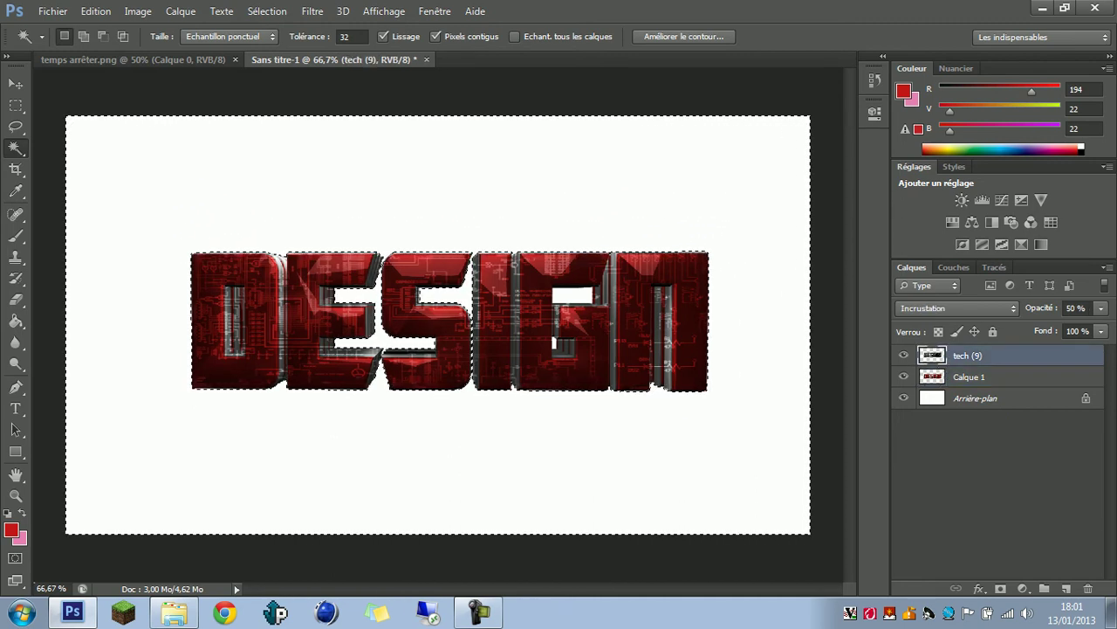
Select the opening inside the letter G on Calque 1 with the Magic Wand and return to the tech (9) layer
click(590, 295)
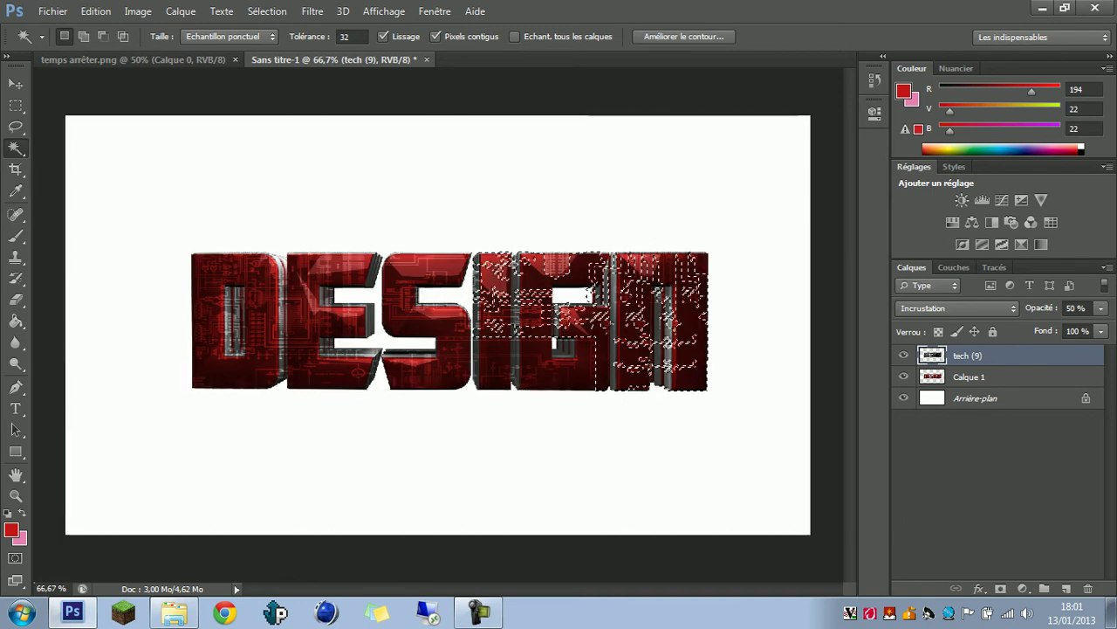
click(969, 376)
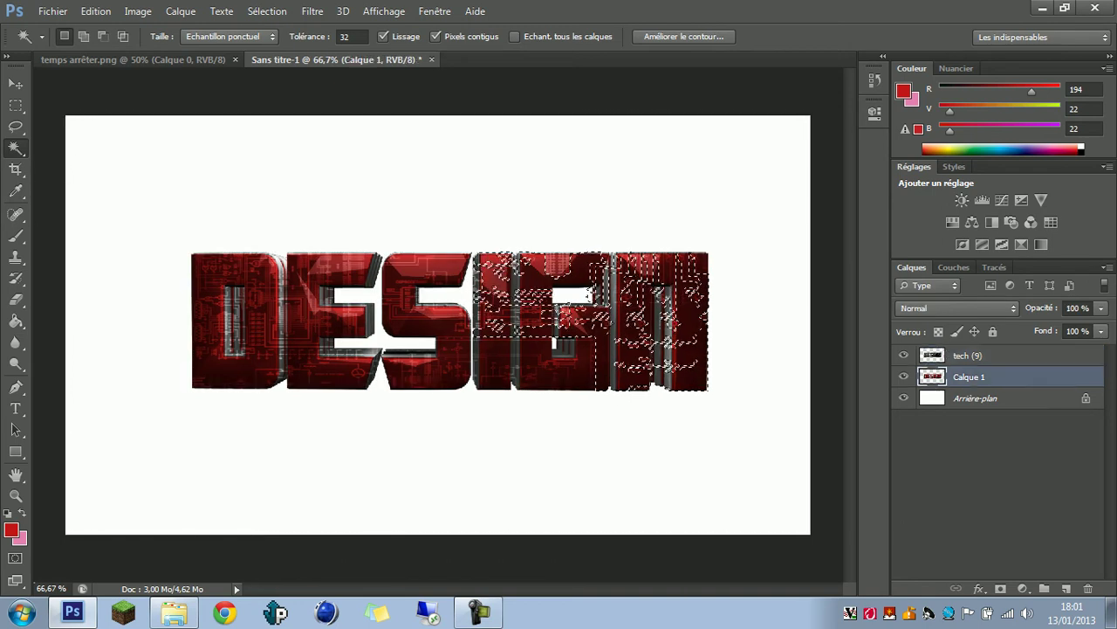
click(573, 296)
click(574, 295)
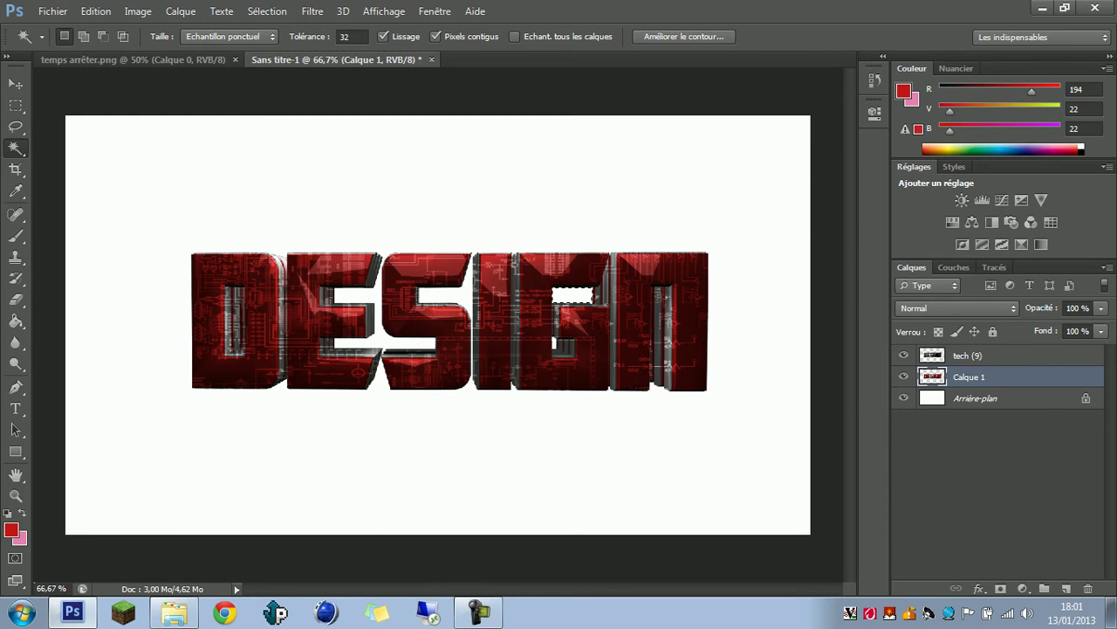
key(alt+bracketright)
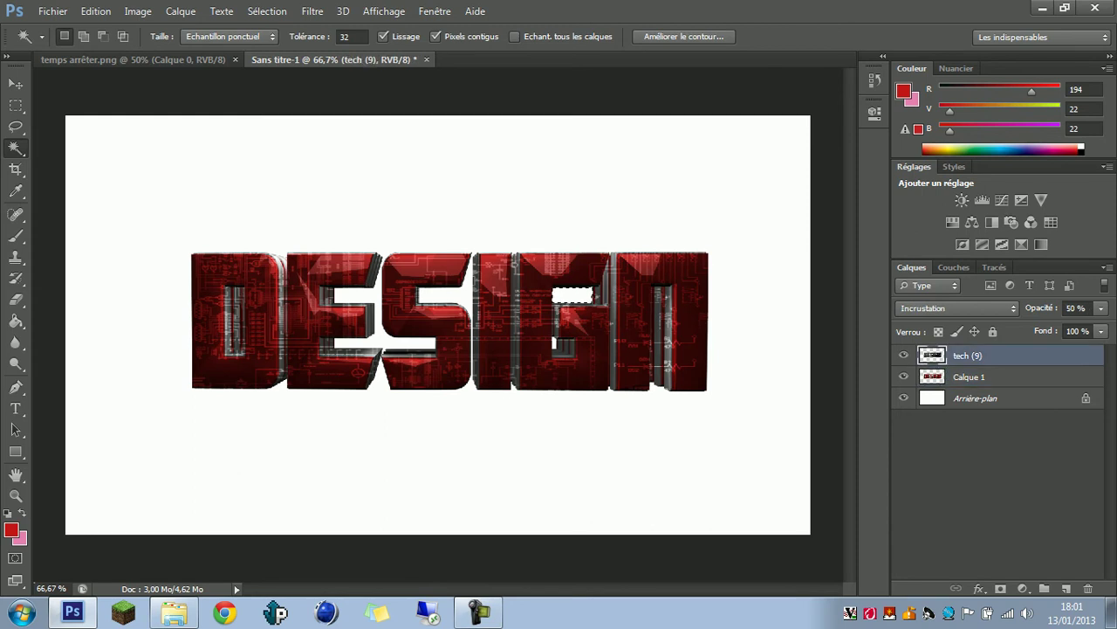
click(995, 463)
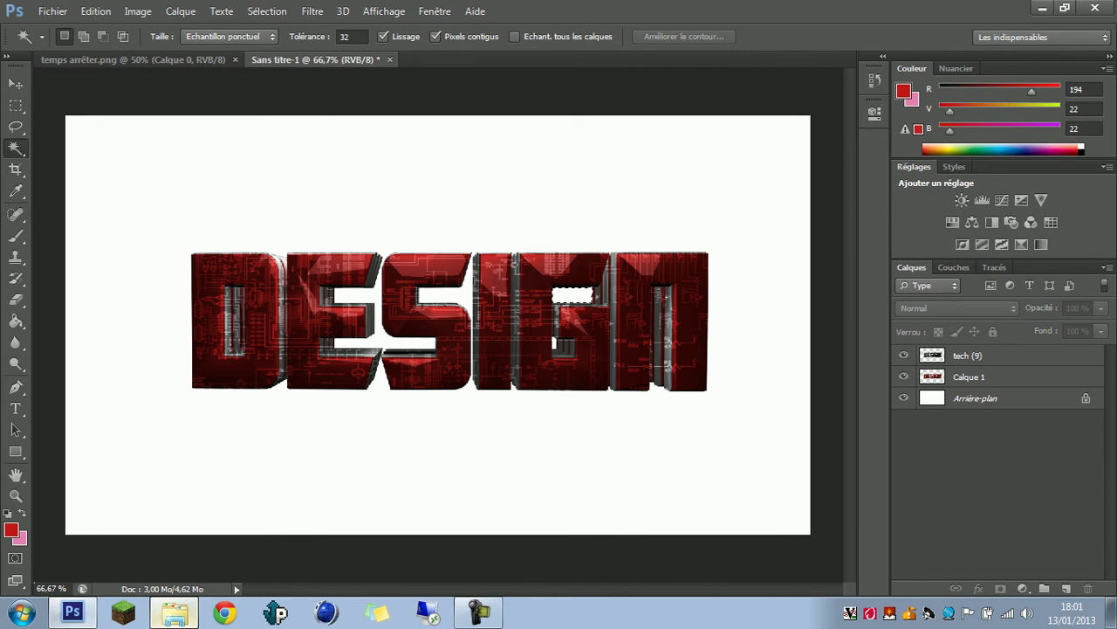
Switch to Windows Explorer and pick the FT5 image in the Standard Textures folder of the texture pack
click(174, 611)
key(BackSpace)
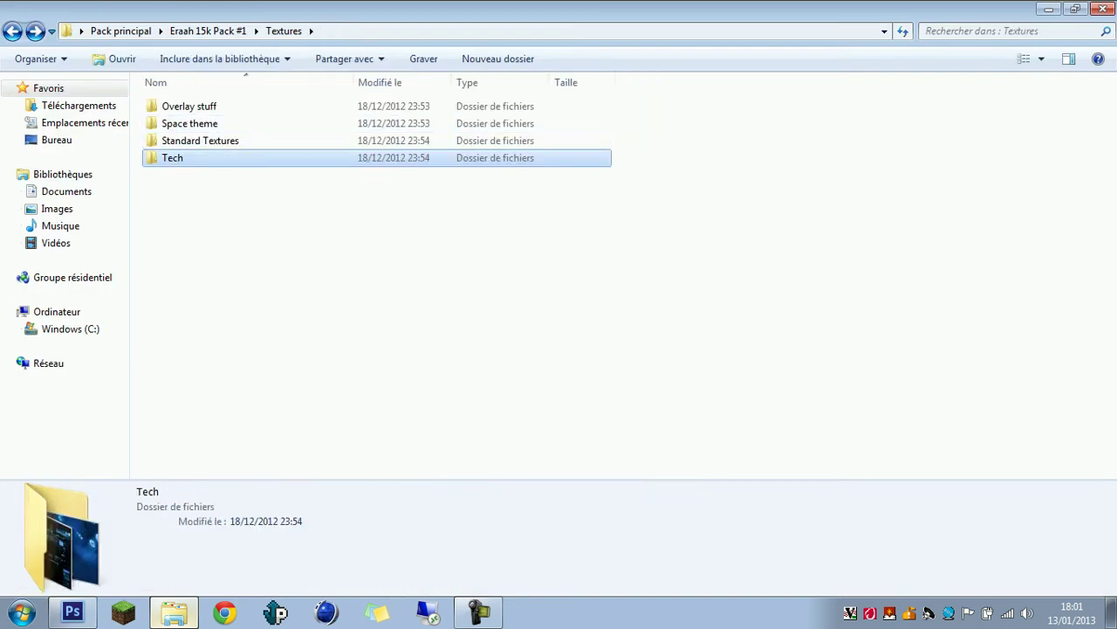
key(Up)
key(Return)
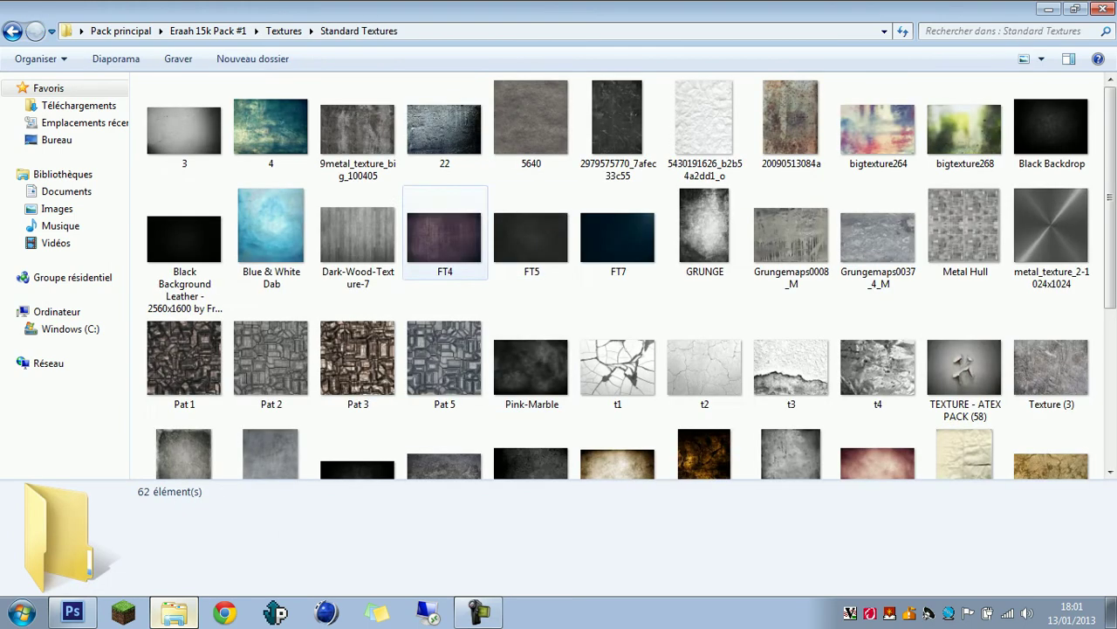
click(531, 236)
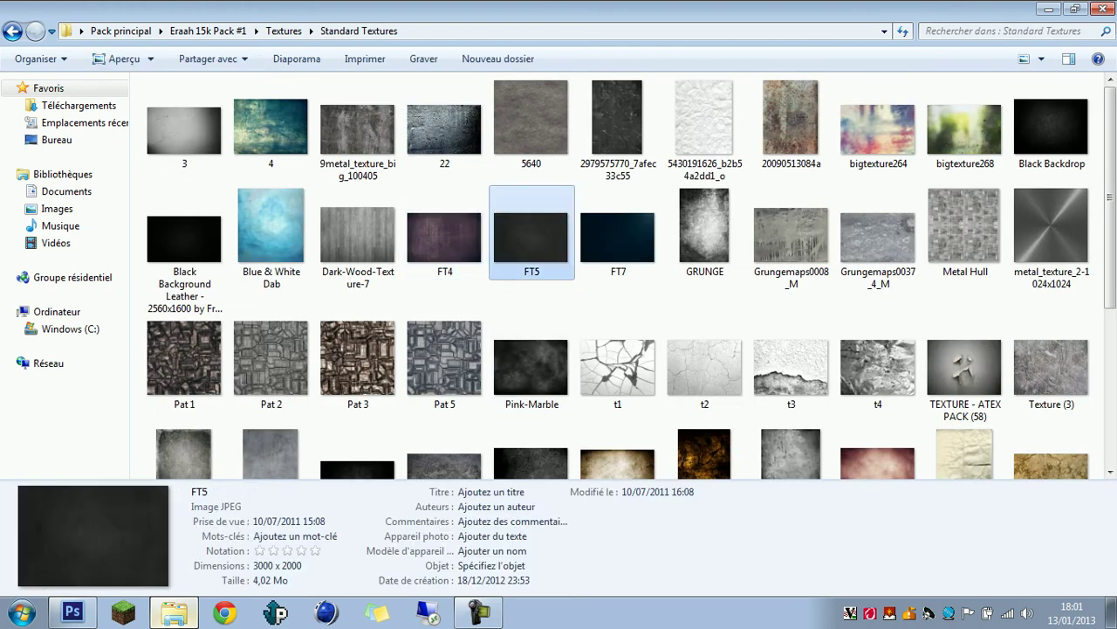
click(72, 612)
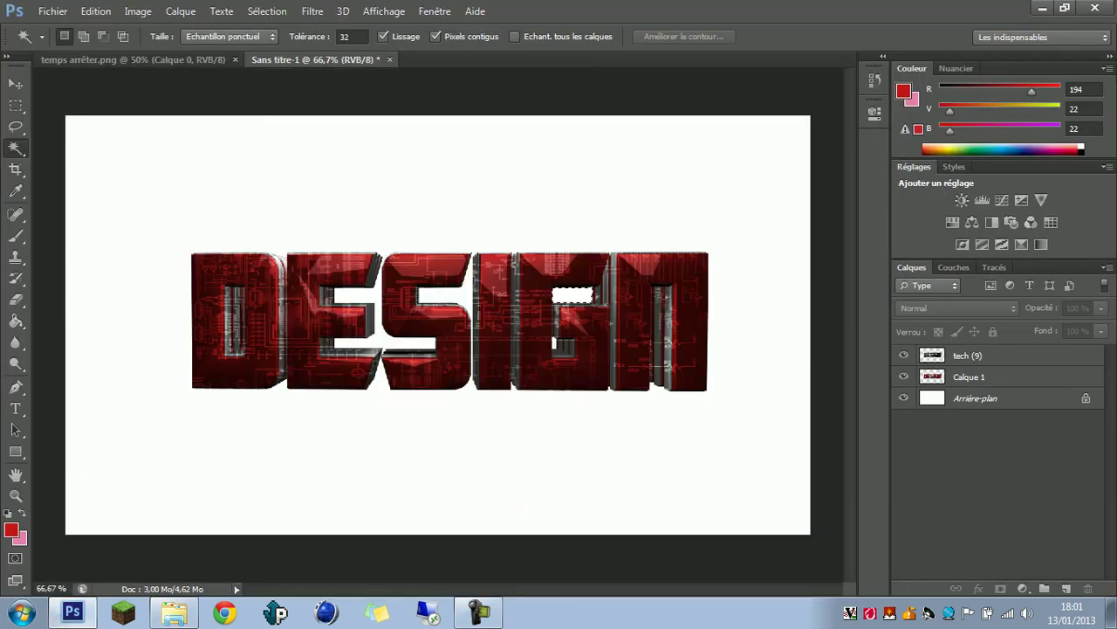
key(ctrl+t)
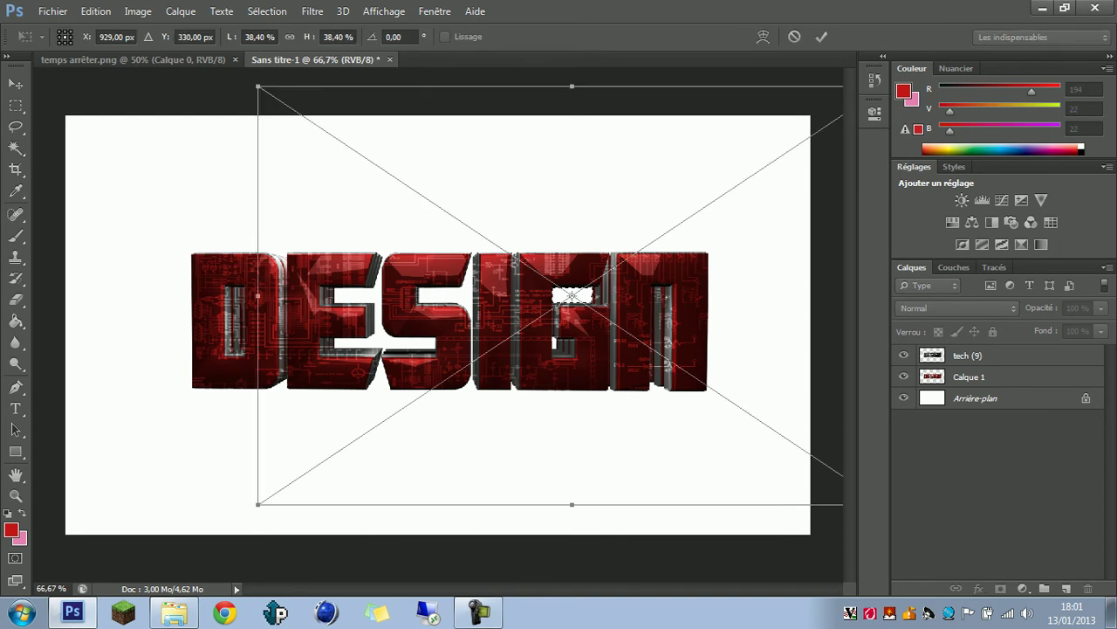
drag(524, 314, 376, 353)
key(Escape)
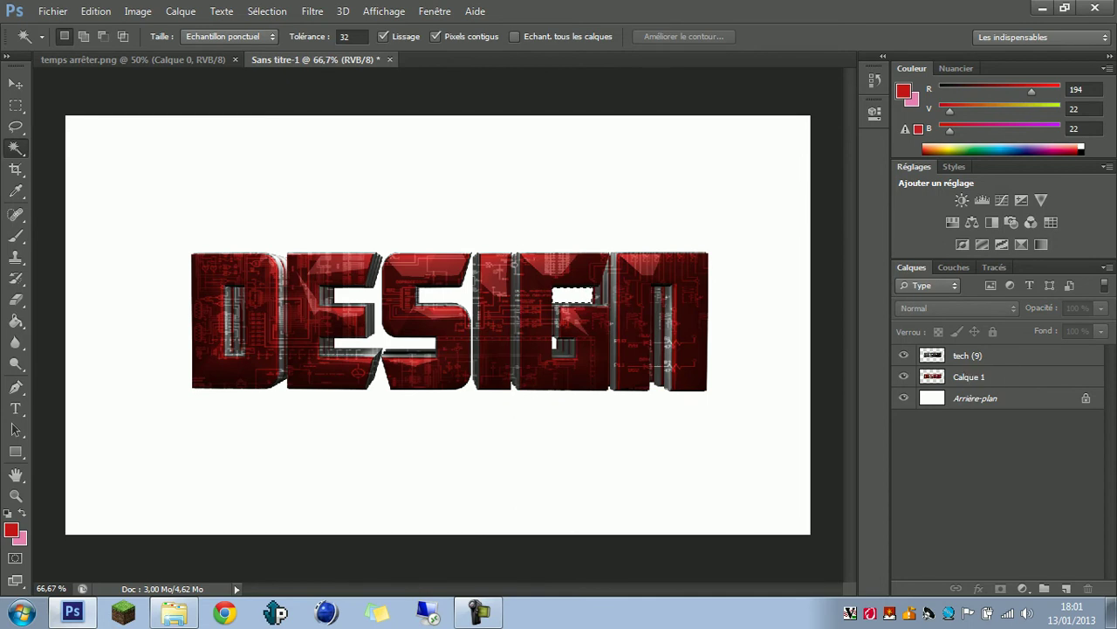
Place the FT5 image from the Standard Textures folder in the Photoshop document and clear the active selection
click(173, 613)
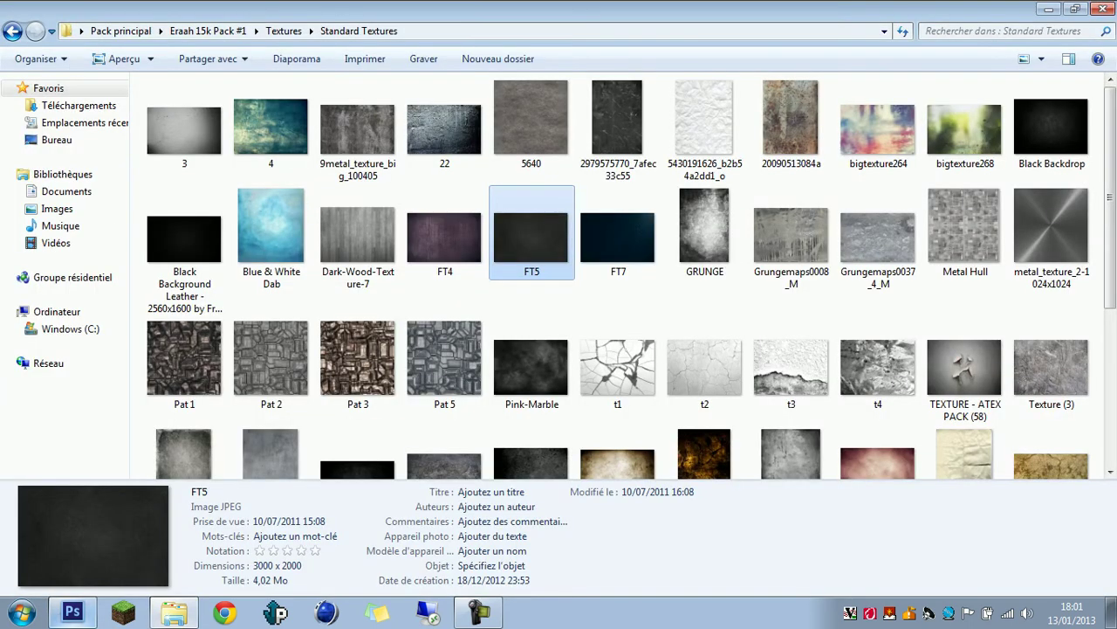
click(72, 612)
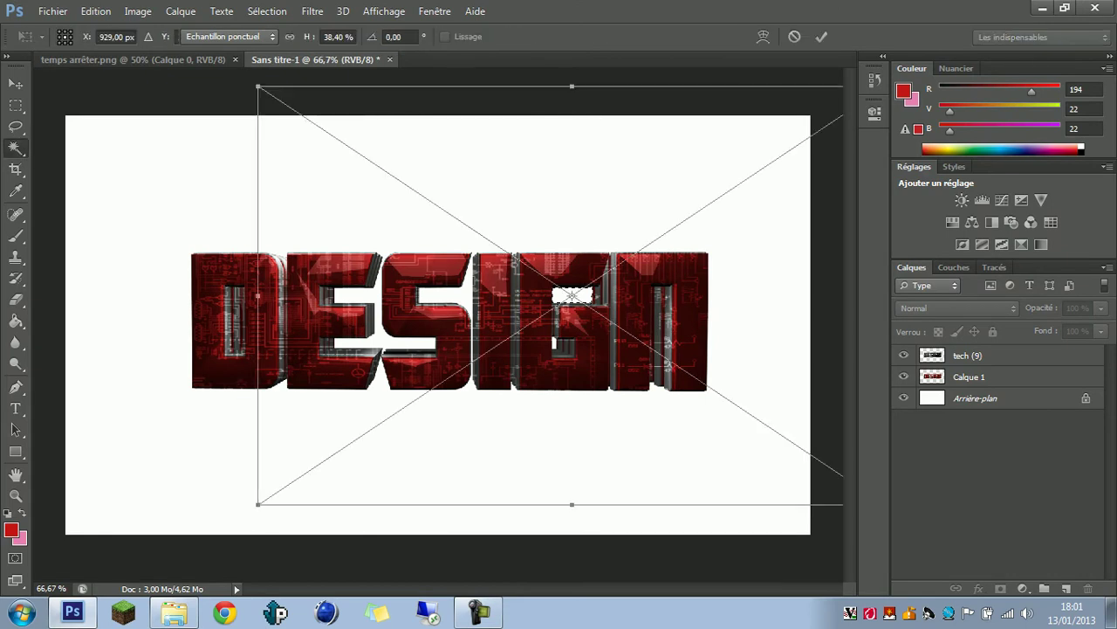
key(Return)
click(594, 293)
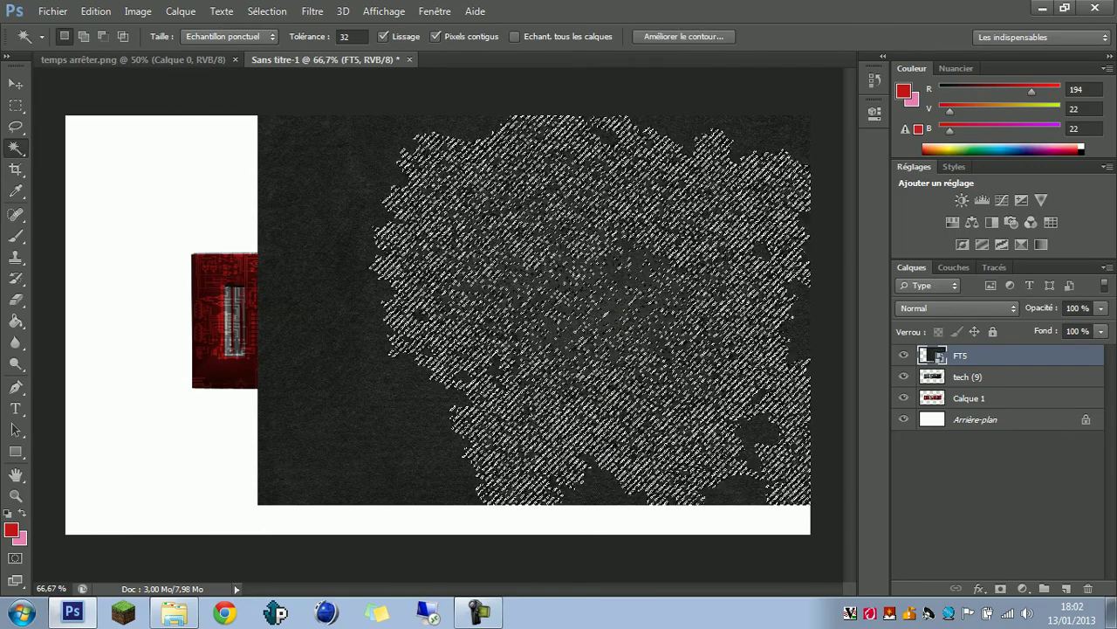
click(997, 502)
key(ctrl+d)
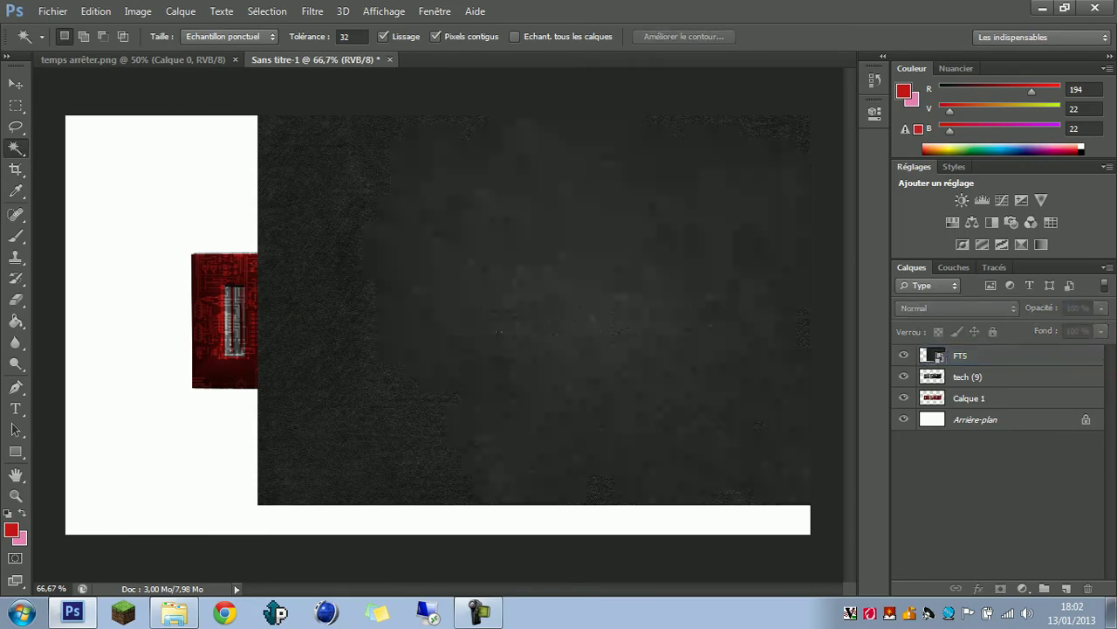
Move the FT5 layer over the DESIGN text so that it covers all the letters
click(997, 356)
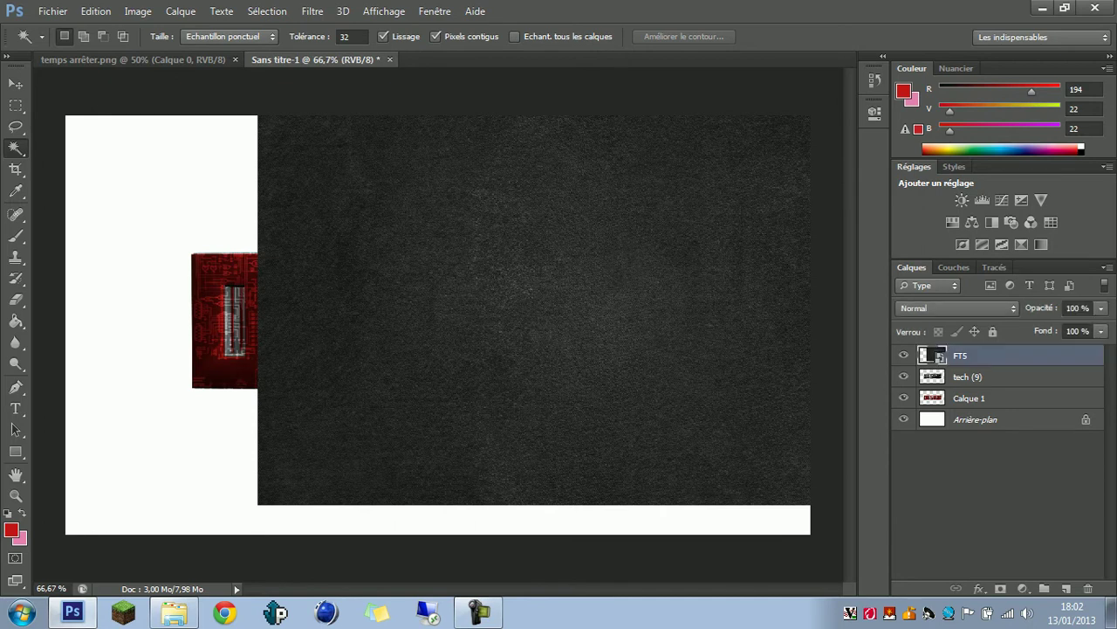
key(ctrl+t)
drag(593, 314, 481, 342)
key(Return)
key(w)
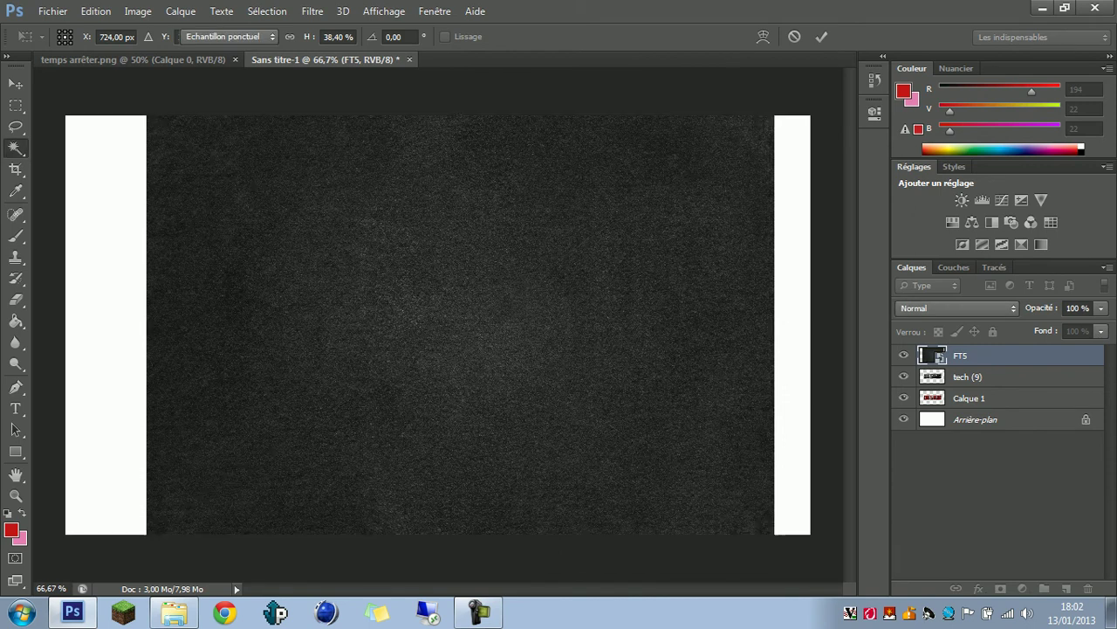
Set the FT5 layer's blend mode to Incrustation and its opacity to 46%
click(1102, 308)
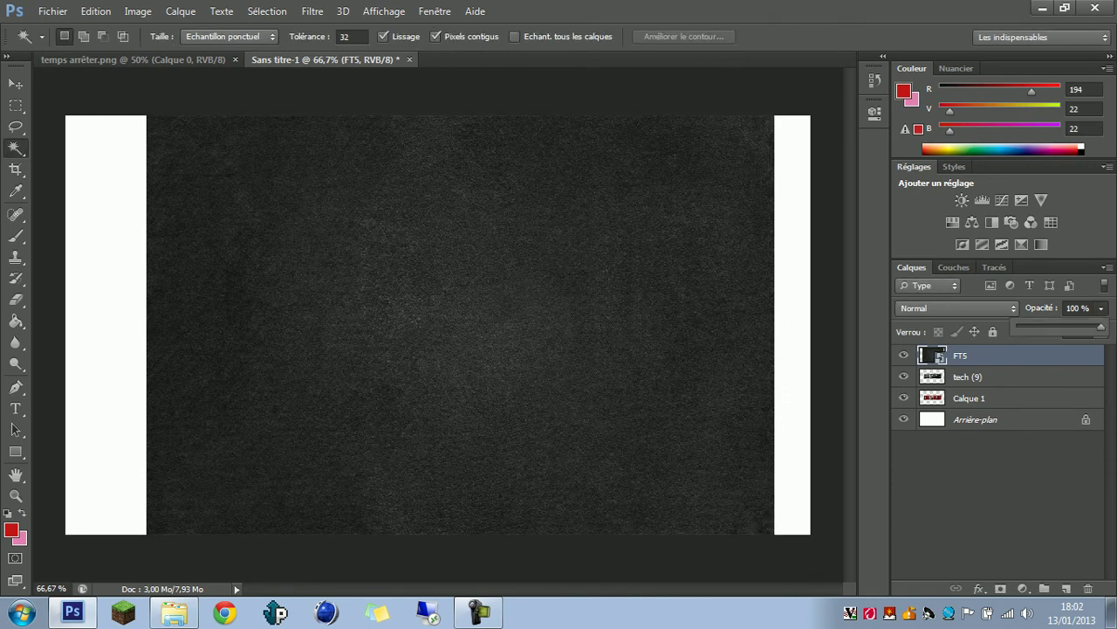
click(957, 307)
click(960, 201)
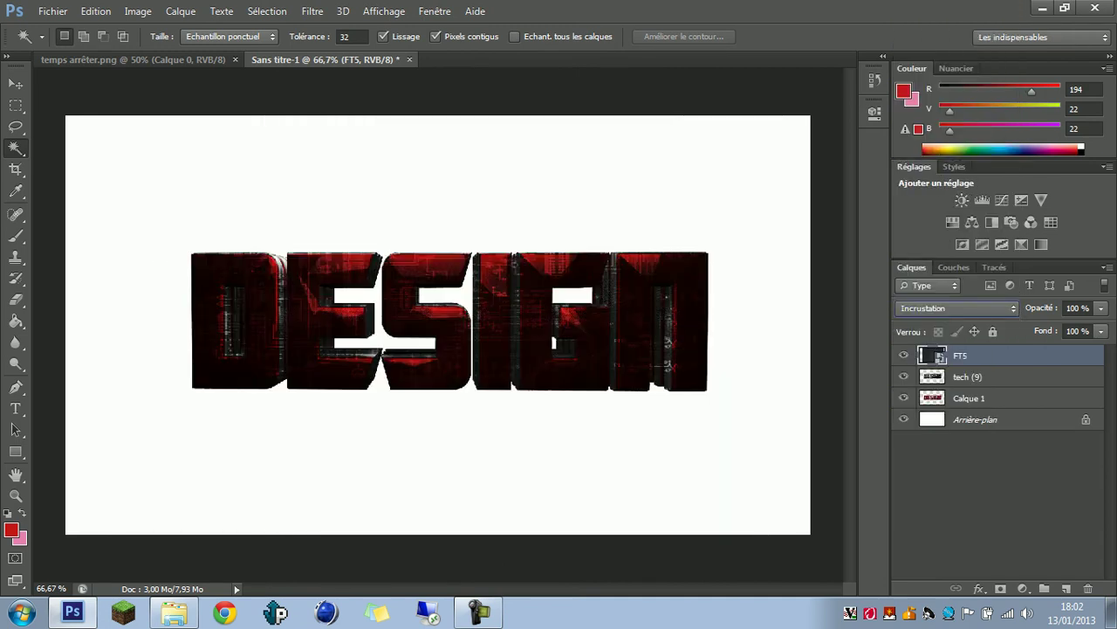
click(1101, 307)
drag(1103, 326, 1056, 327)
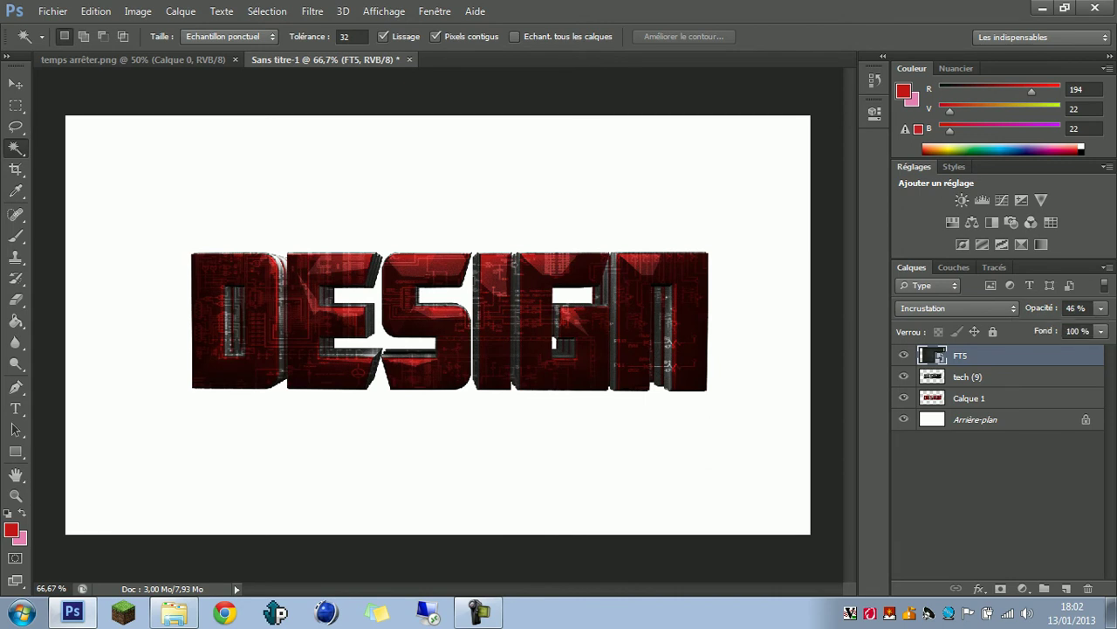
Move the tech (9) layer above FT5 and rasterize the FT5 layer
click(968, 377)
key(ctrl+bracketright)
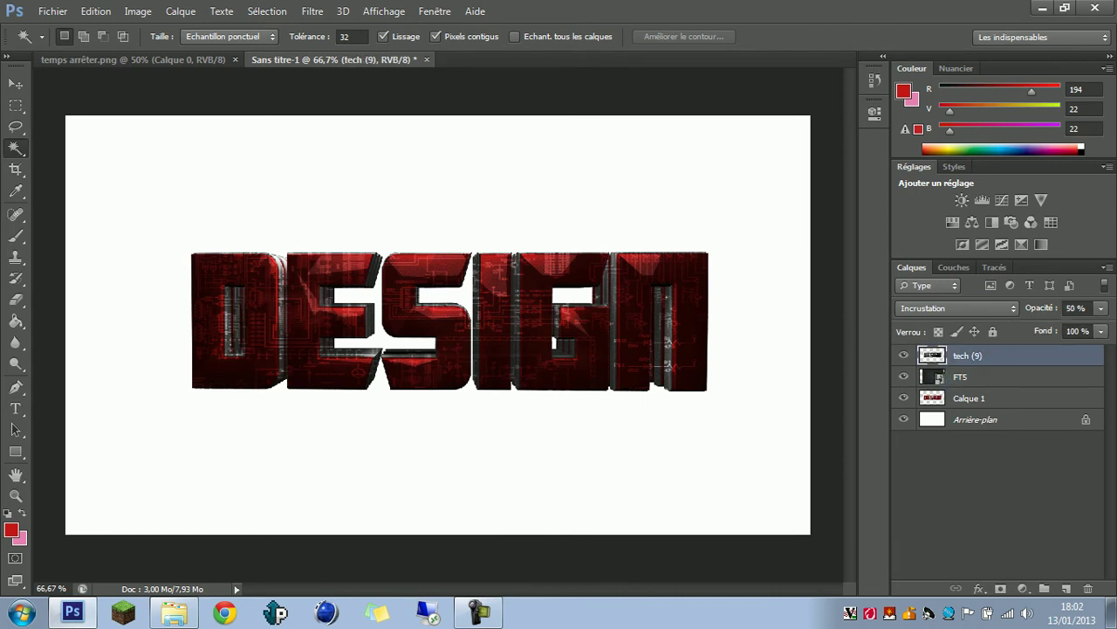
key(Return)
click(969, 378)
right_click(981, 377)
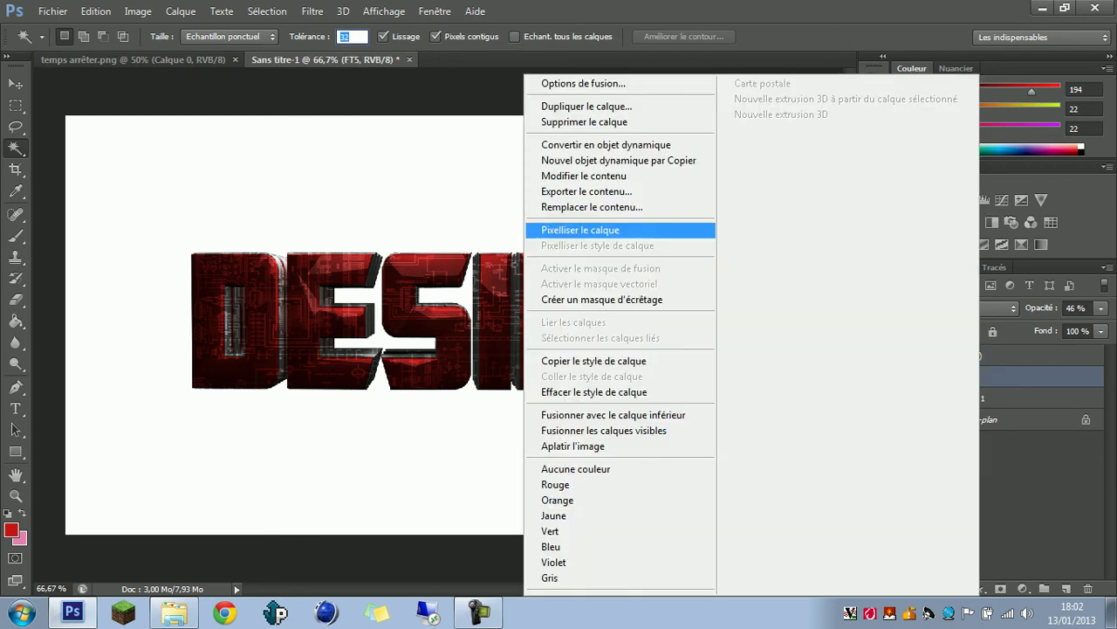
click(620, 229)
Merge the tech (9) layer down into FT5 and set the merged layer's opacity to 79%
key(alt+bracketright)
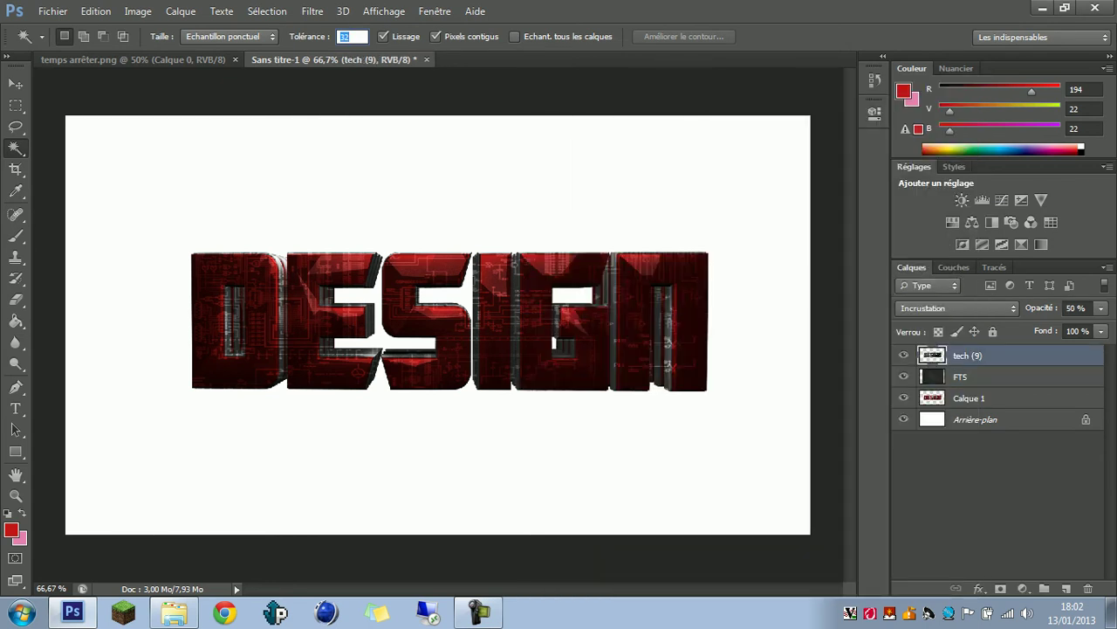
key(ctrl+e)
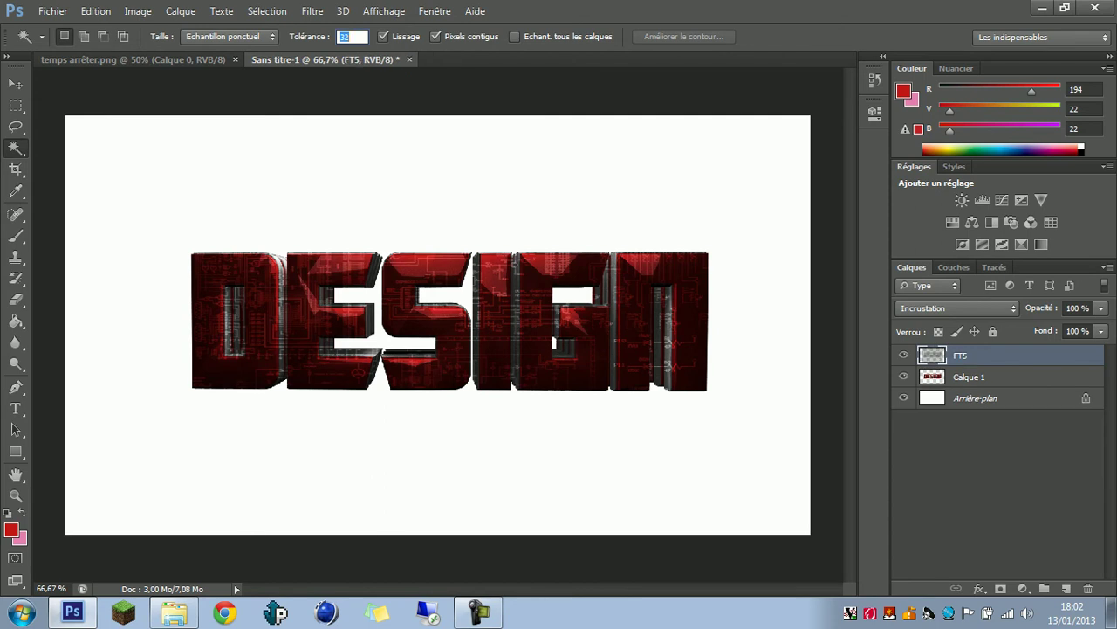
click(1102, 308)
drag(1103, 327, 1084, 328)
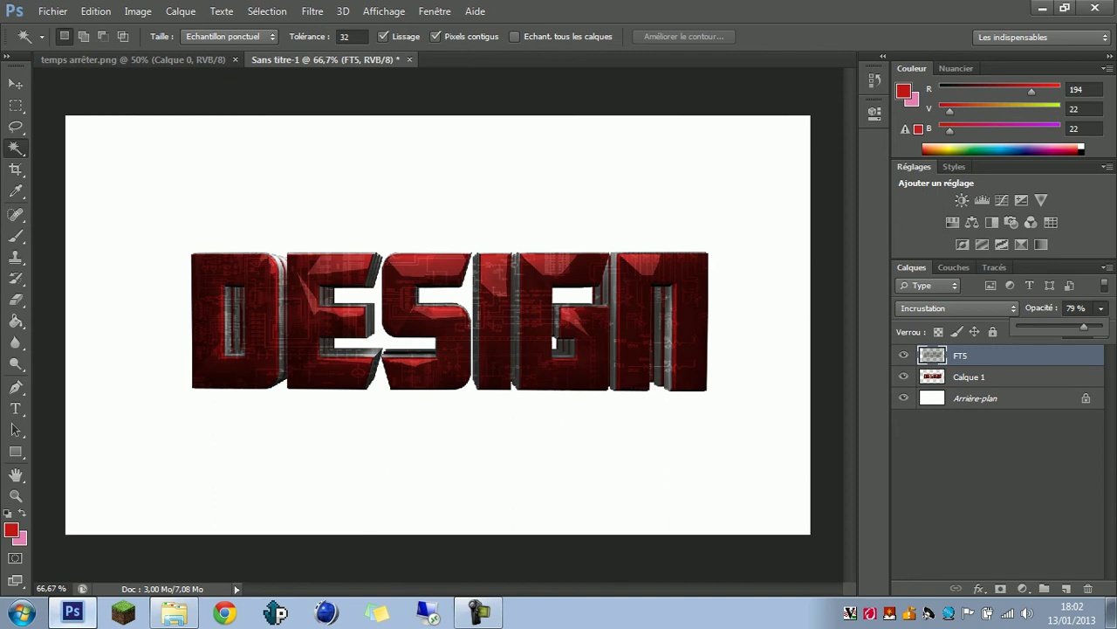
Place the wallpaper-677586 image from the Standard Textures folder in the Photoshop document
click(72, 613)
click(532, 367)
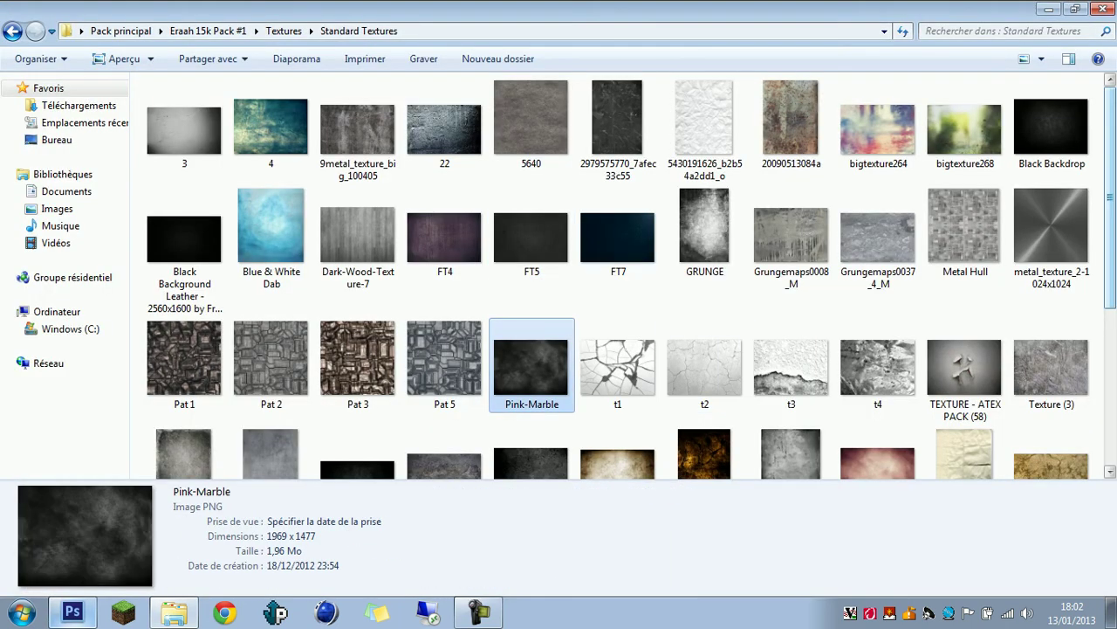
scroll(624, 275, down, 3)
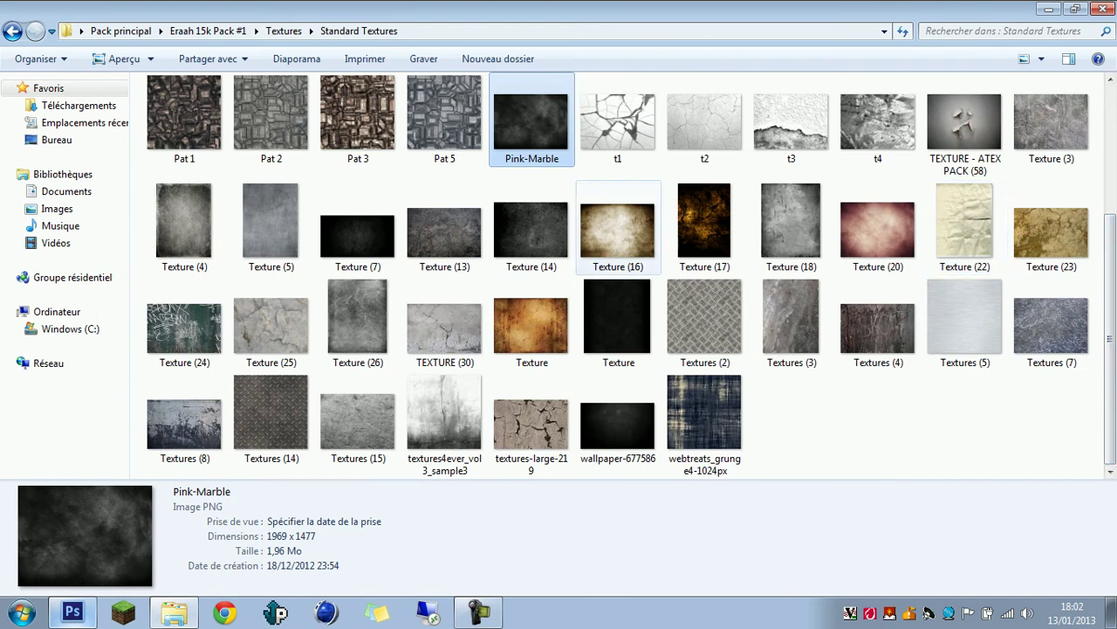
click(618, 423)
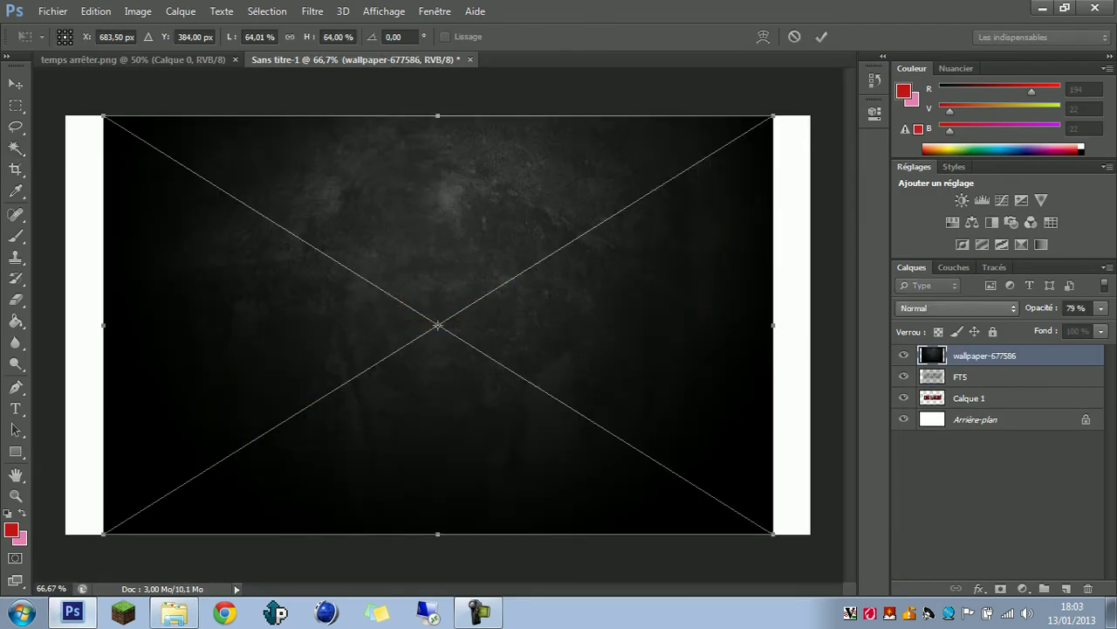
key(Return)
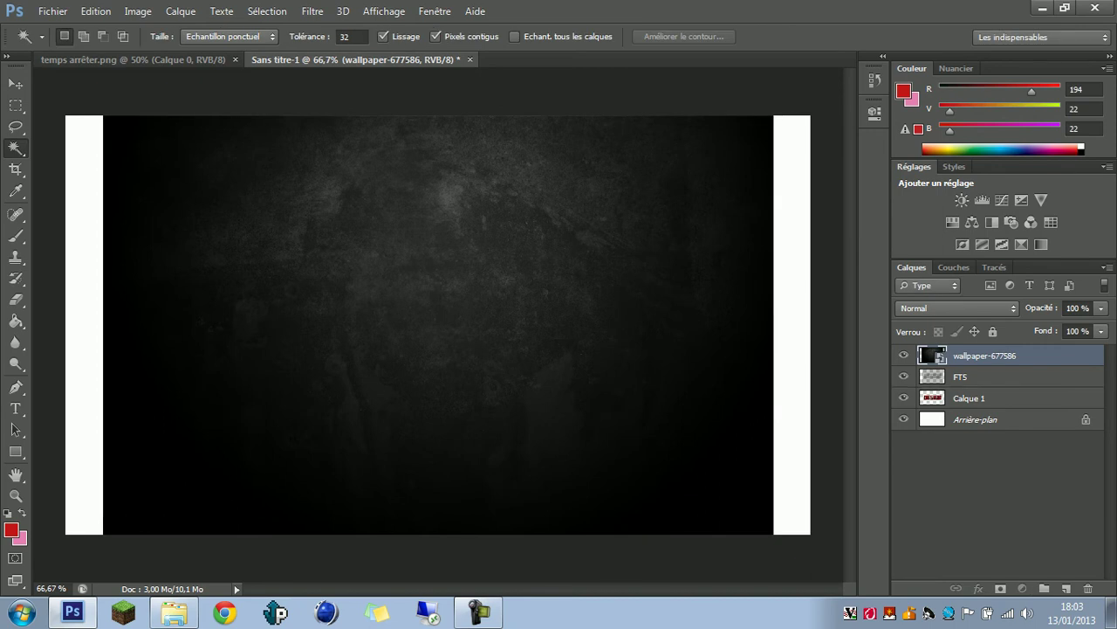
Move the wallpaper-677586 layer below Calque 1 and stretch it horizontally on both sides to fill the canvas width
key(ctrl+bracketleft)
key(ctrl+bracketleft)
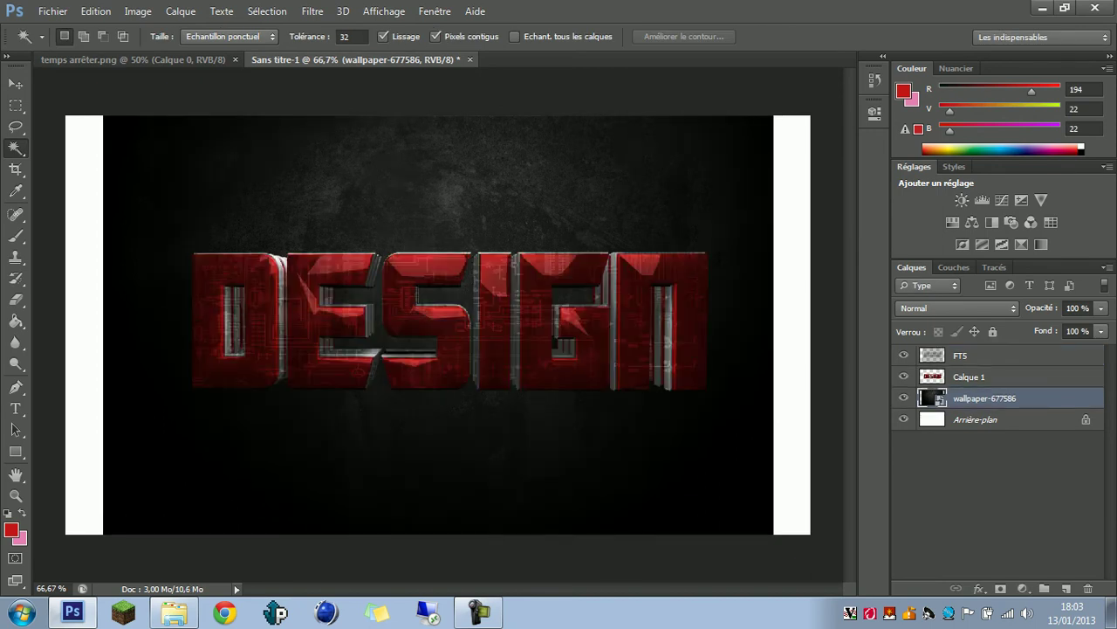
key(ctrl+t)
drag(103, 325, 66, 324)
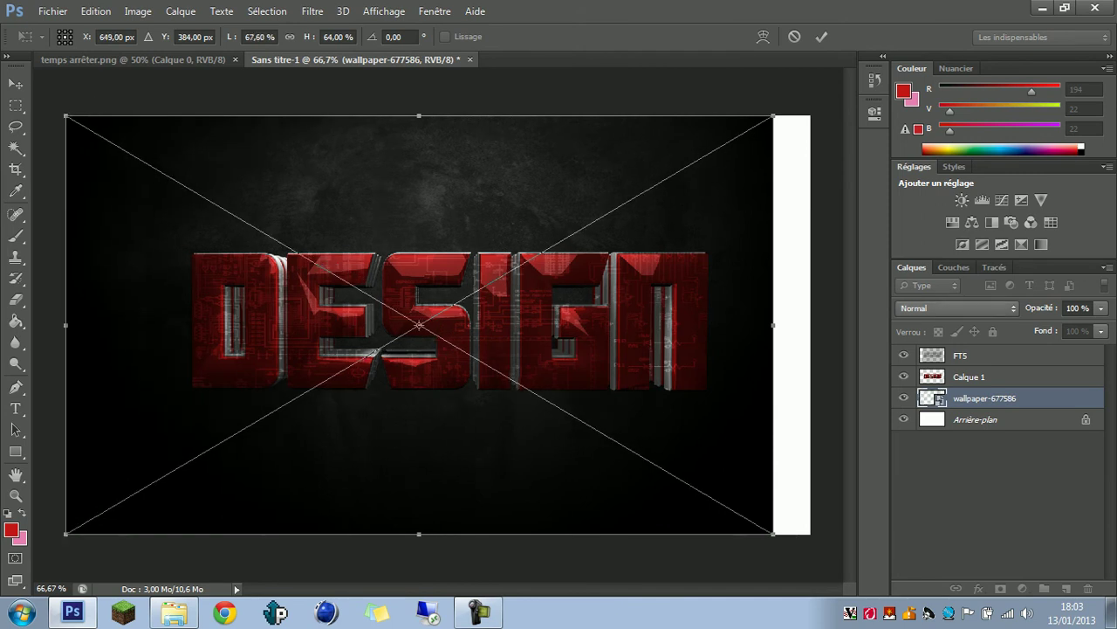
drag(774, 324, 810, 325)
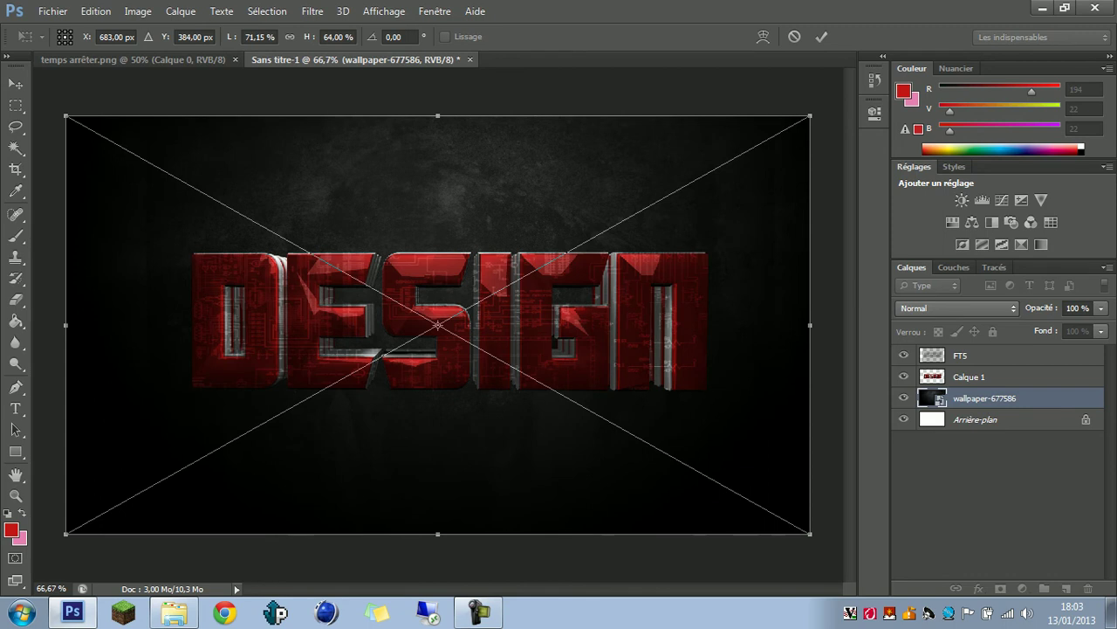
key(w)
key(Return)
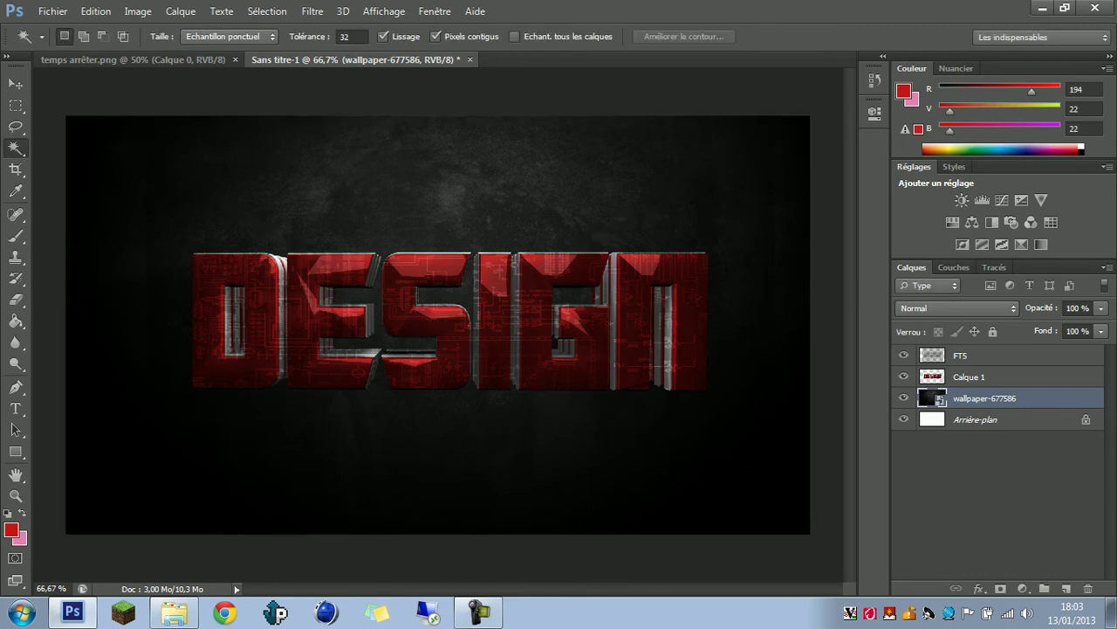
Add a new layer above wallpaper-677586 and name it Modification couleur wallaper
click(1066, 589)
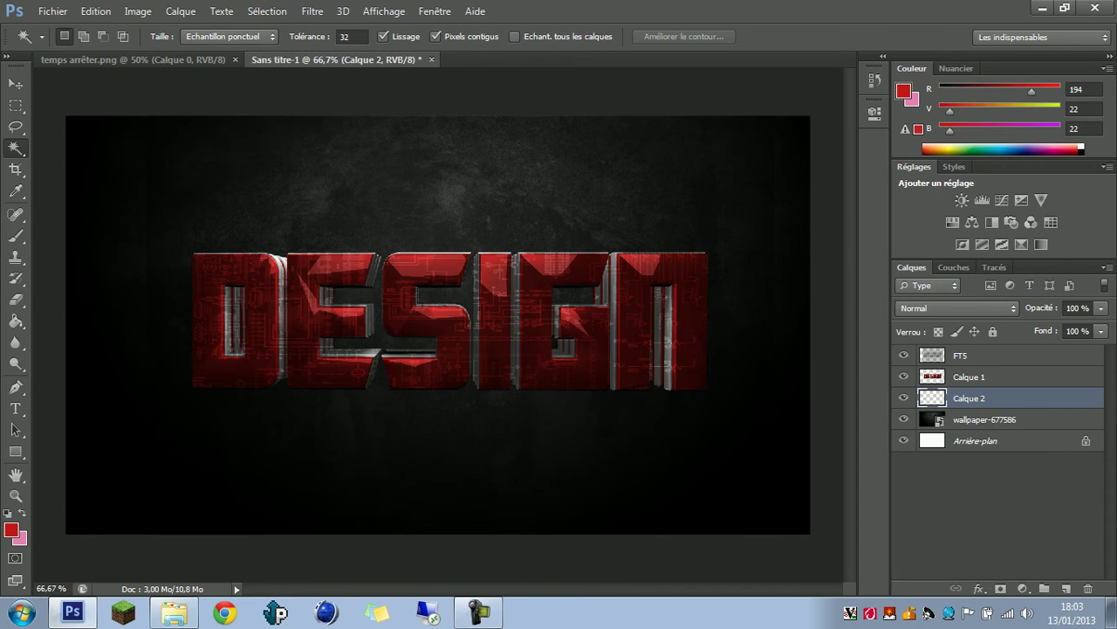
double_click(970, 398)
text(Modi)
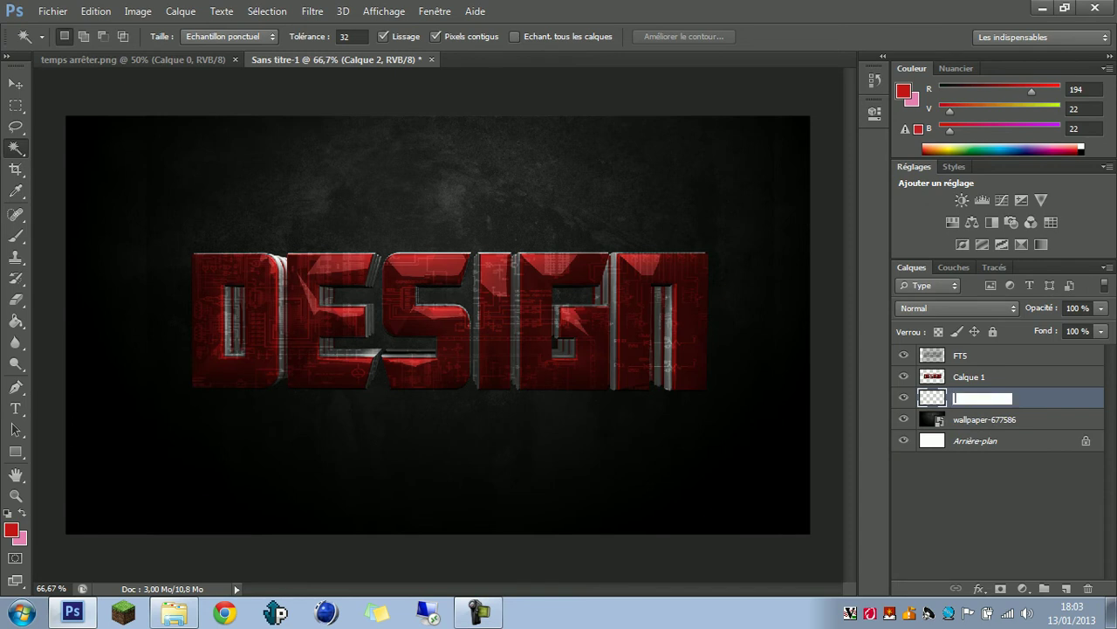
text(fication couleur wallaper)
key(Return)
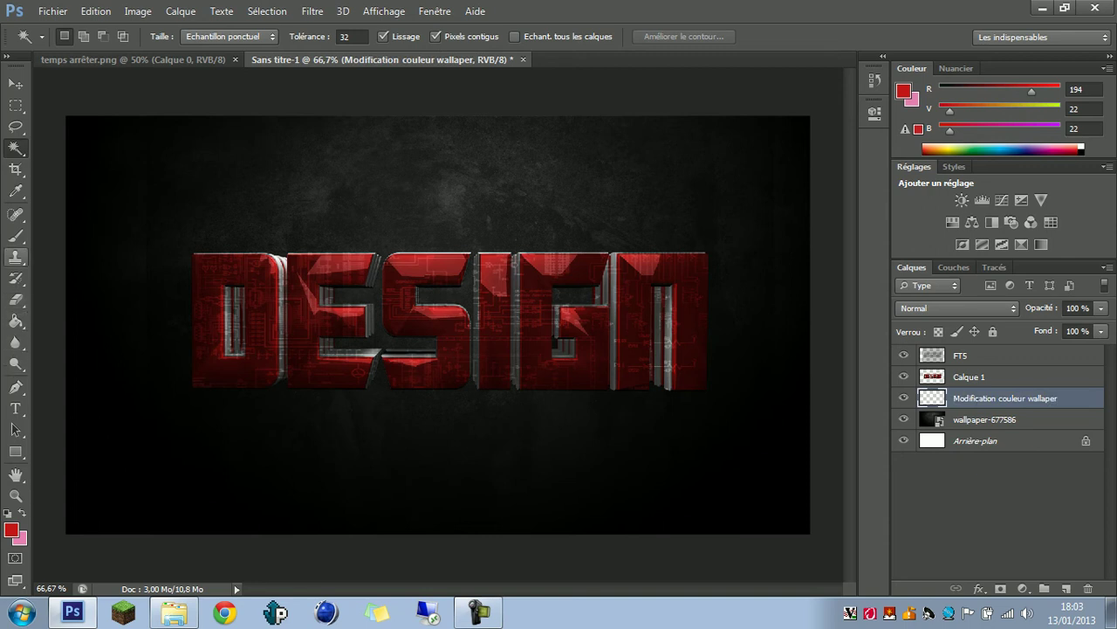
Paint the whole canvas red on the Modification couleur wallaper layer with the 442 px Brush
click(16, 236)
click(133, 150)
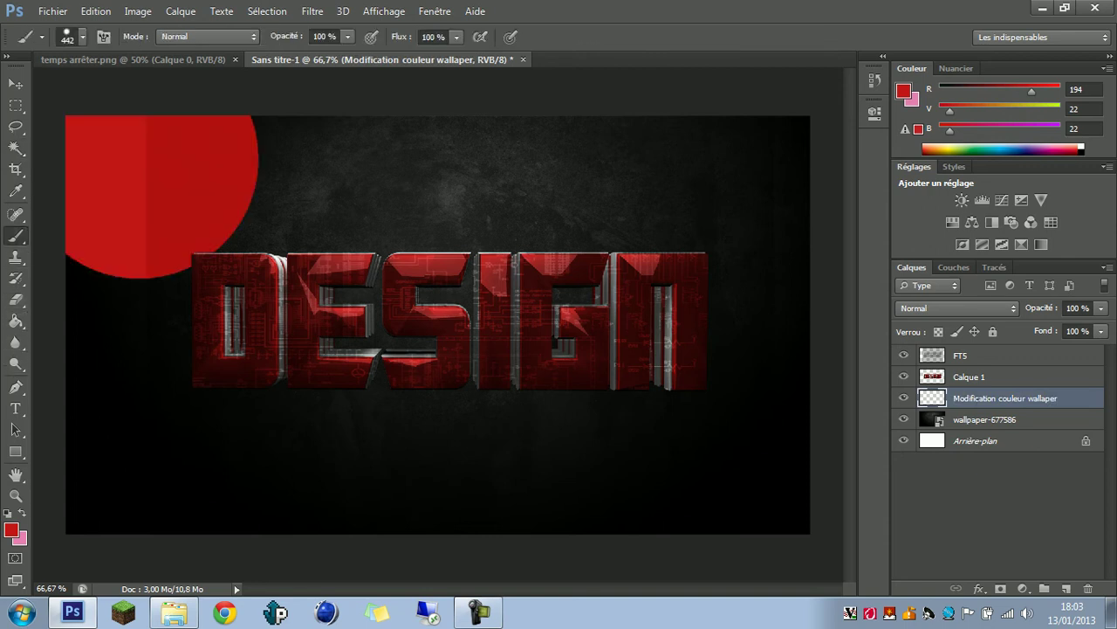
mouse_move(132, 150)
mouse_down()
mouse_move(241, 170)
mouse_move(336, 166)
mouse_move(541, 210)
mouse_move(656, 253)
mouse_move(742, 488)
mouse_move(275, 437)
mouse_move(210, 410)
mouse_up()
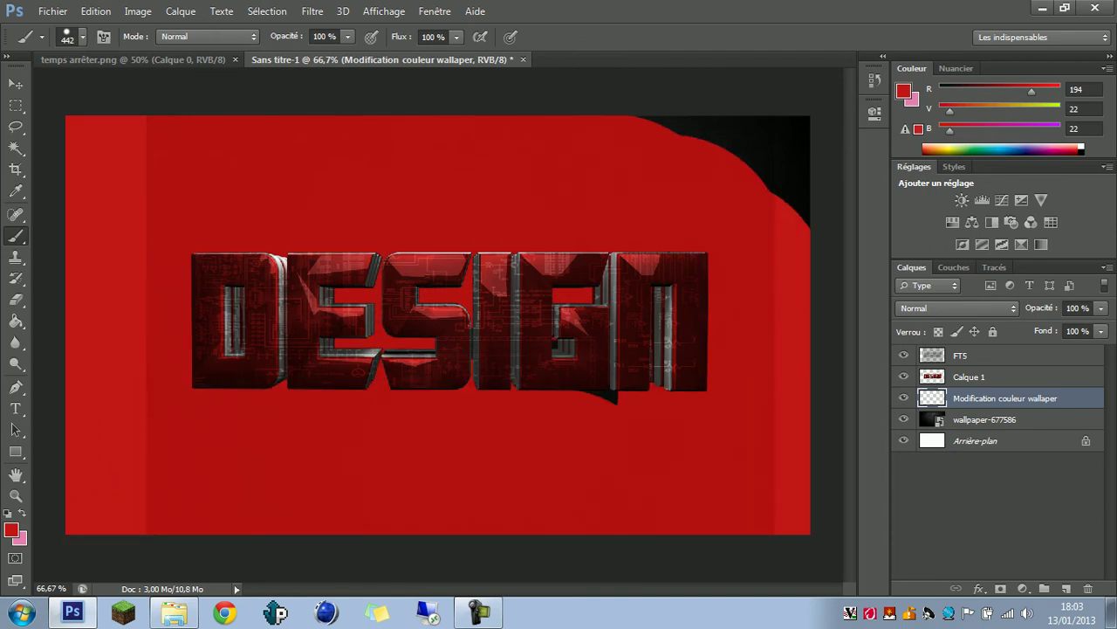
mouse_move(340, 362)
mouse_down()
mouse_move(688, 237)
mouse_move(720, 188)
mouse_up()
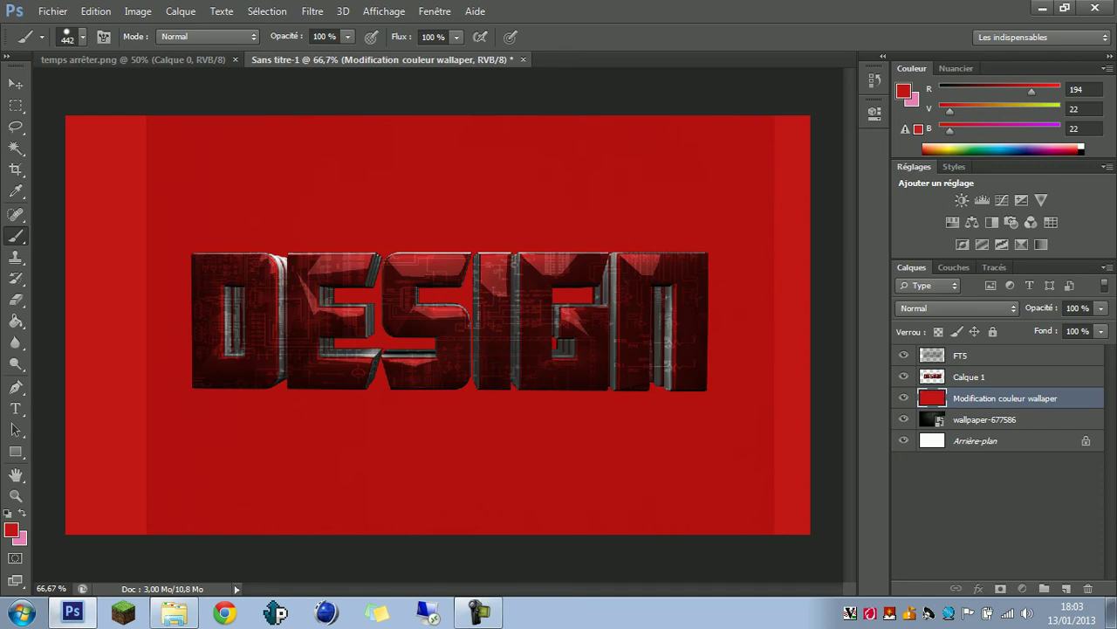
Soften the vertical side edges of the FT5 texture layer with the 189 px Eraser
click(987, 355)
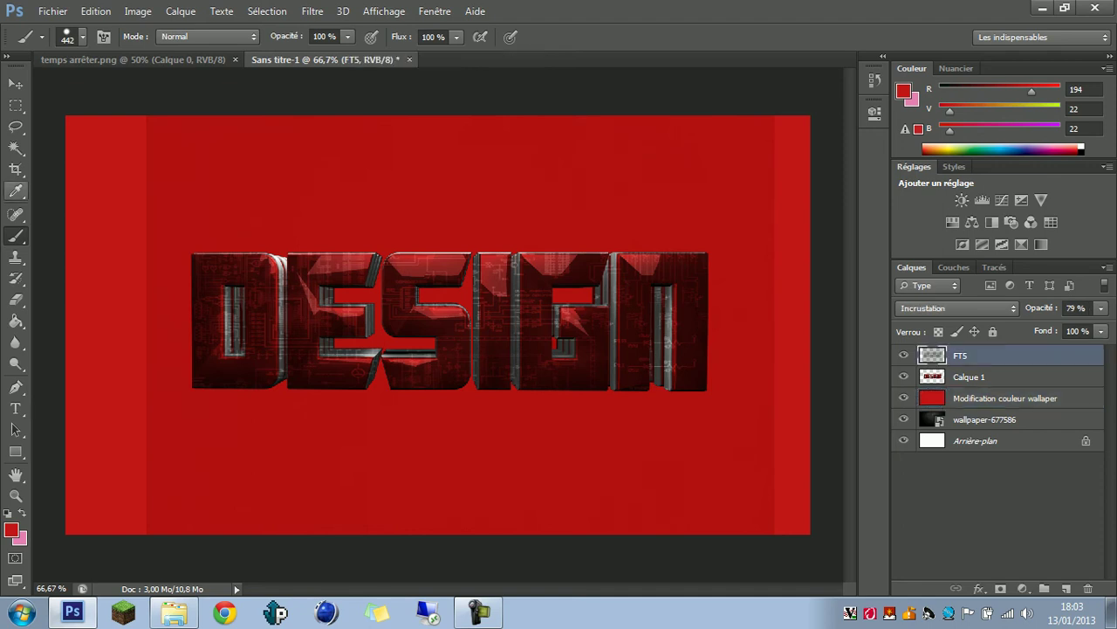
click(15, 298)
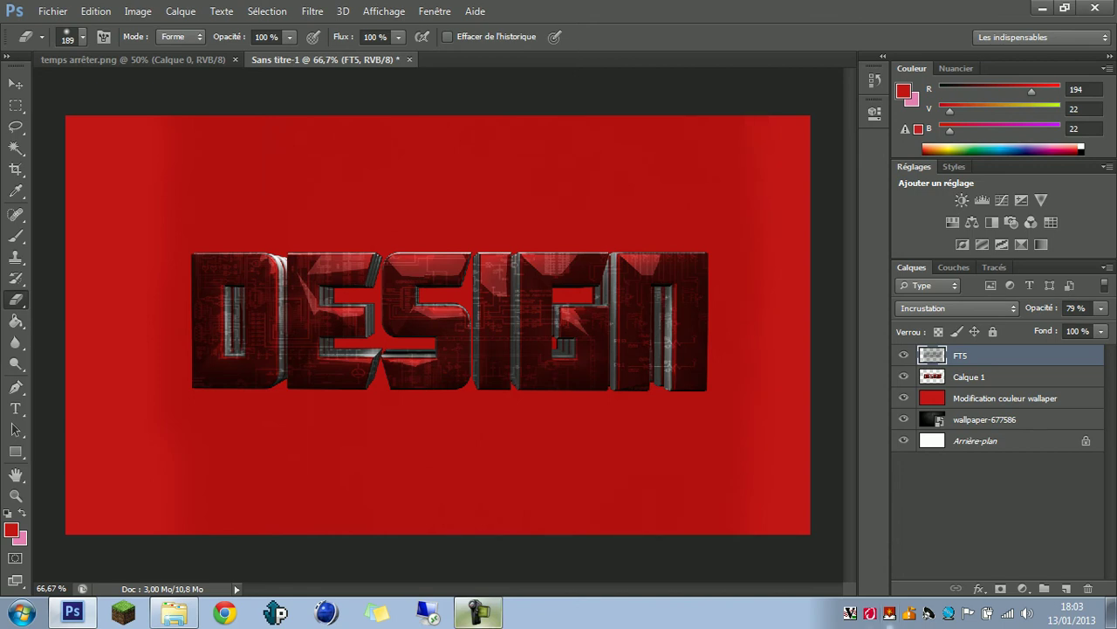
Set the Modification couleur wallaper layer's blend mode to Incrustation and its opacity to 68%
click(1005, 398)
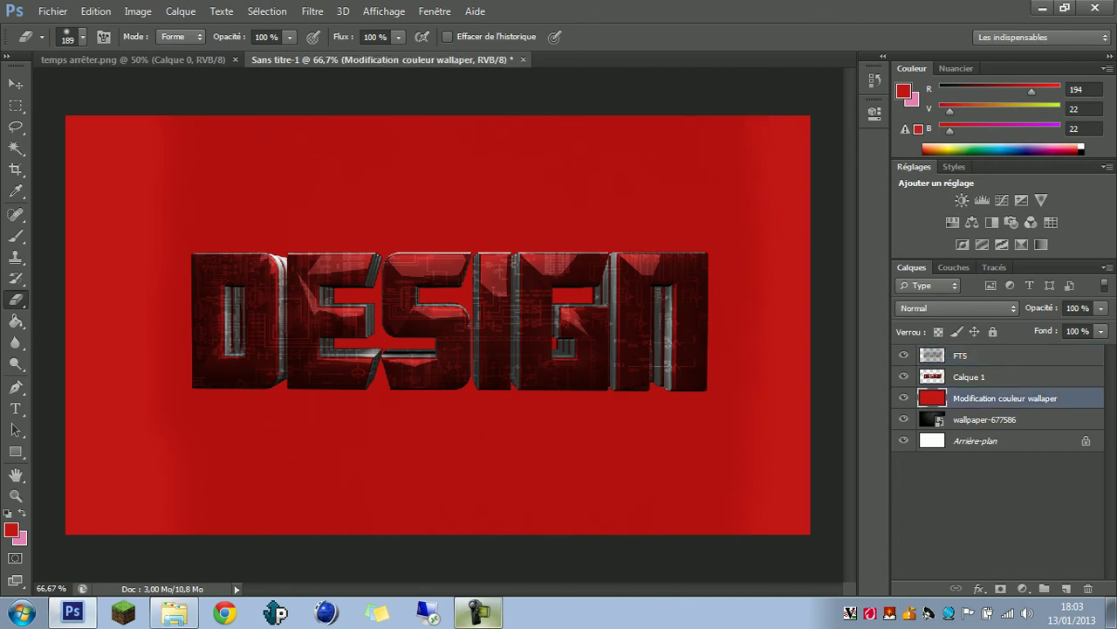
click(956, 309)
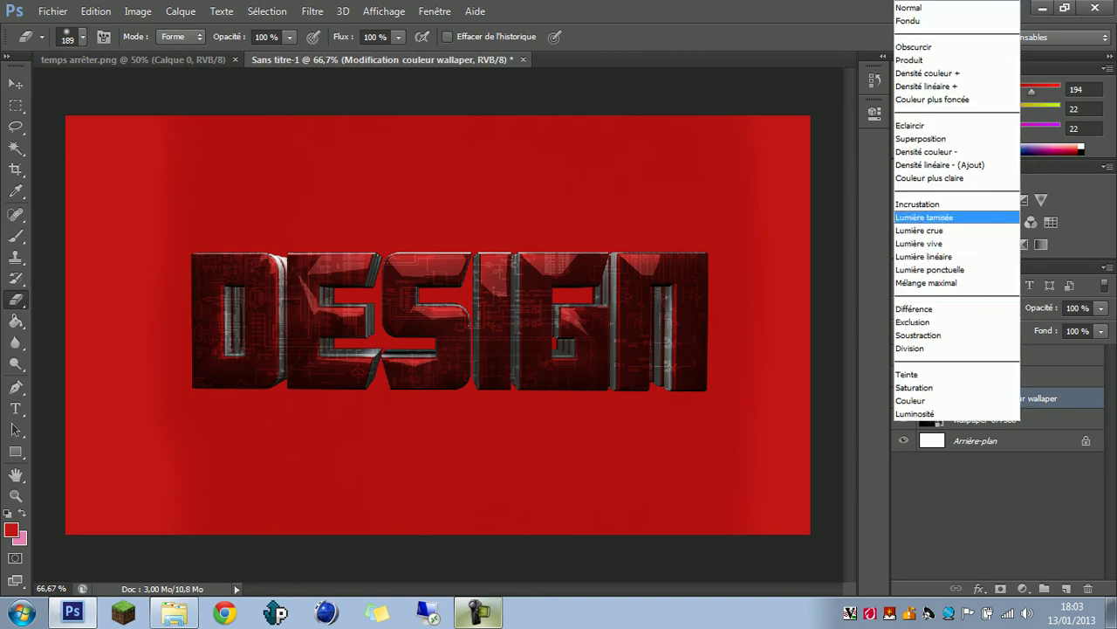
key(Return)
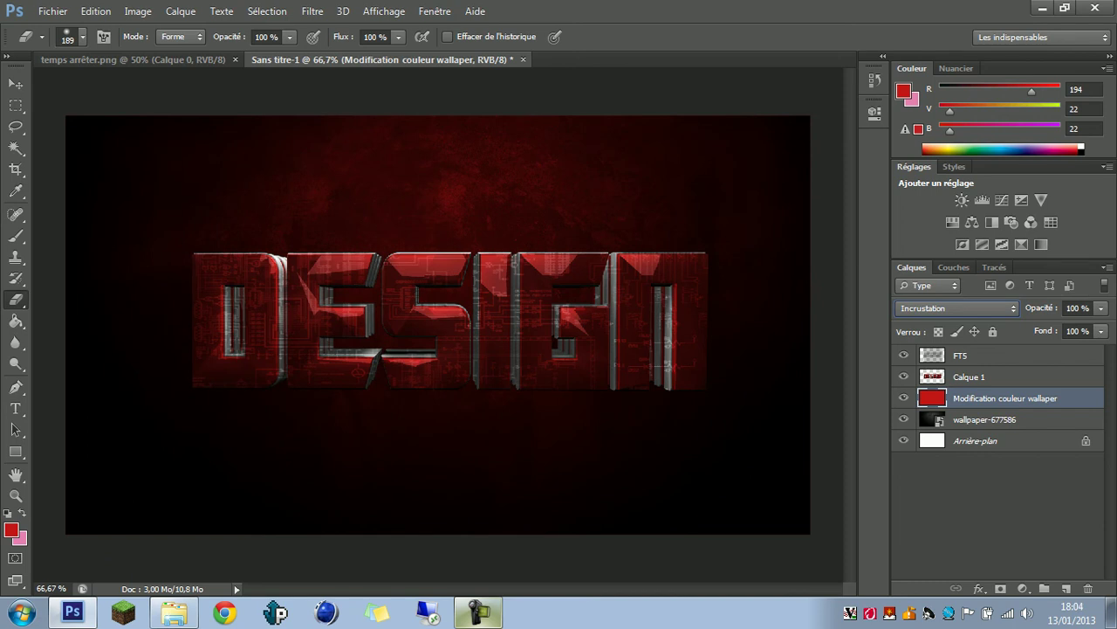
click(1101, 308)
drag(1101, 326, 1074, 326)
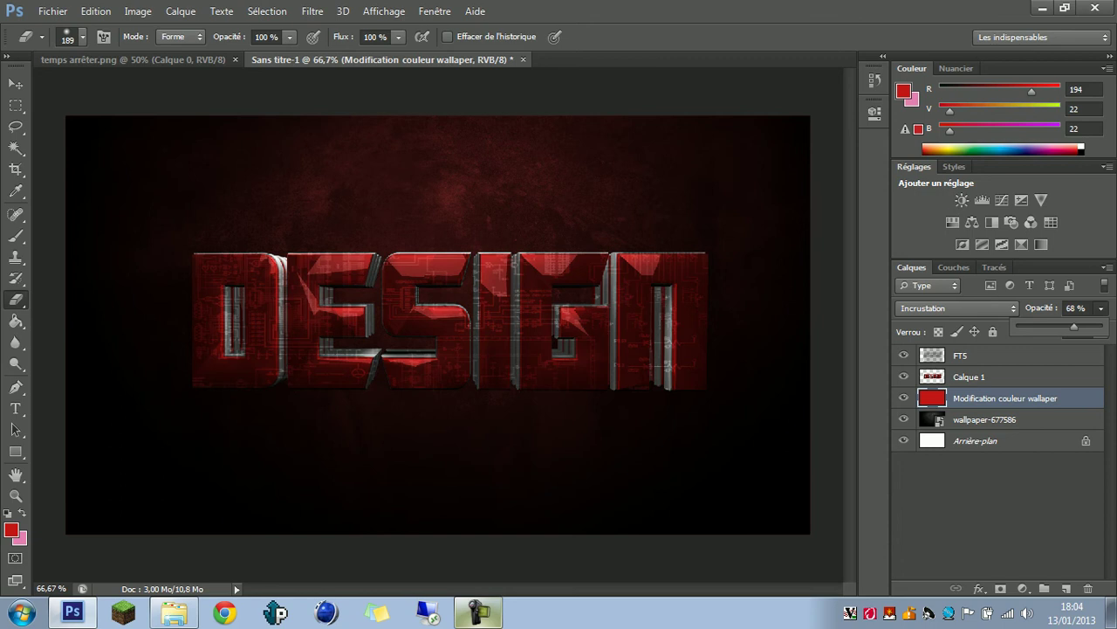
click(479, 612)
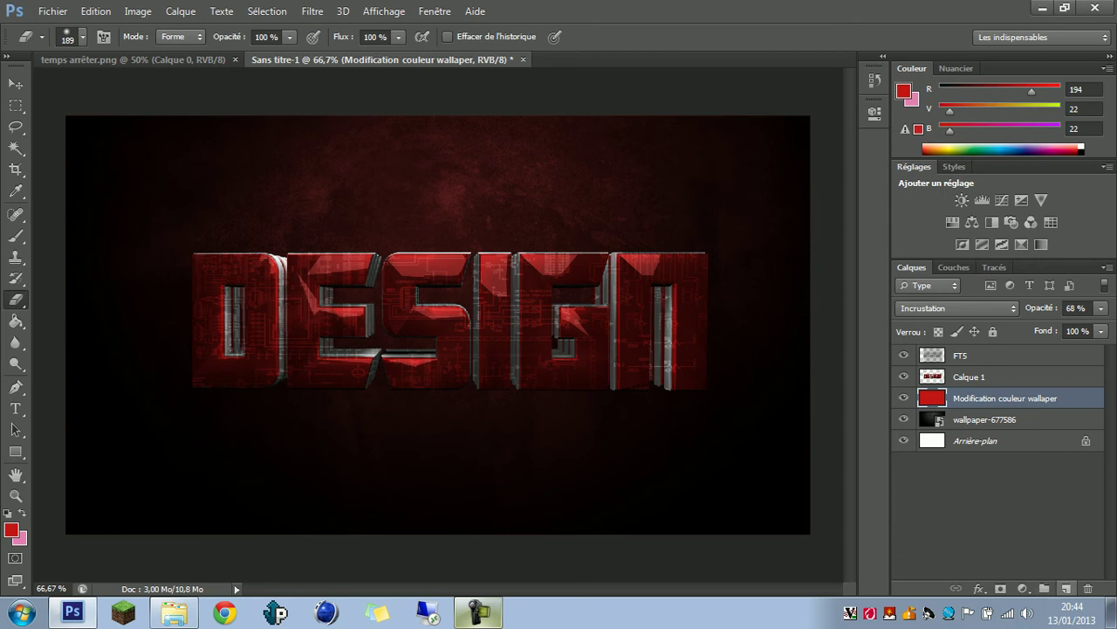
Add a new layer above Modification couleur wallaper and set the Brush's foreground colour to black (000000)
click(1066, 588)
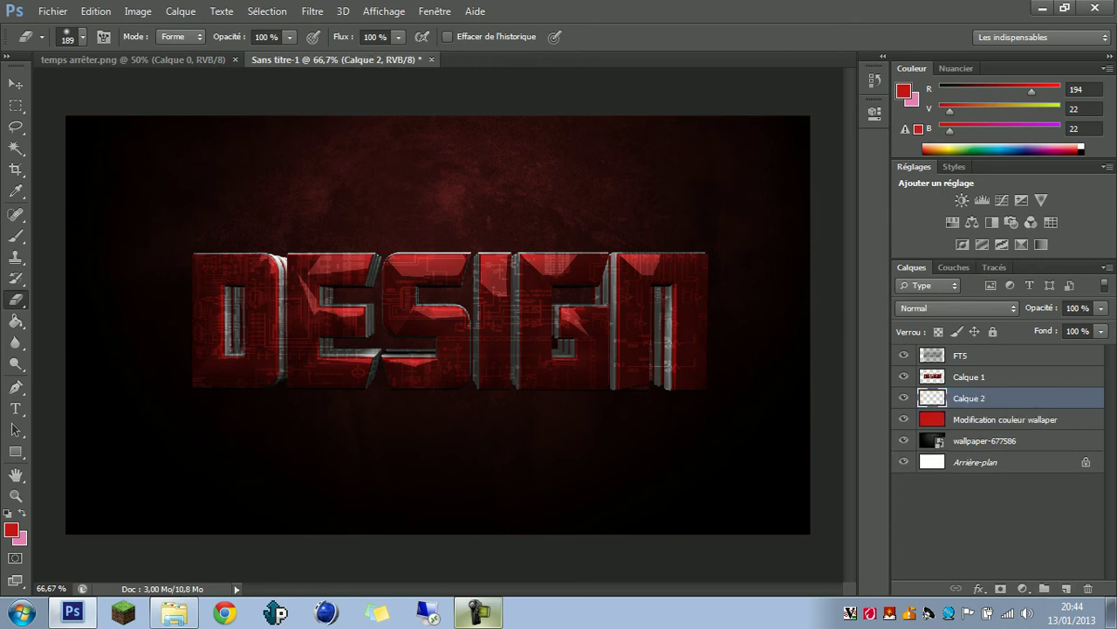
key(b)
click(12, 530)
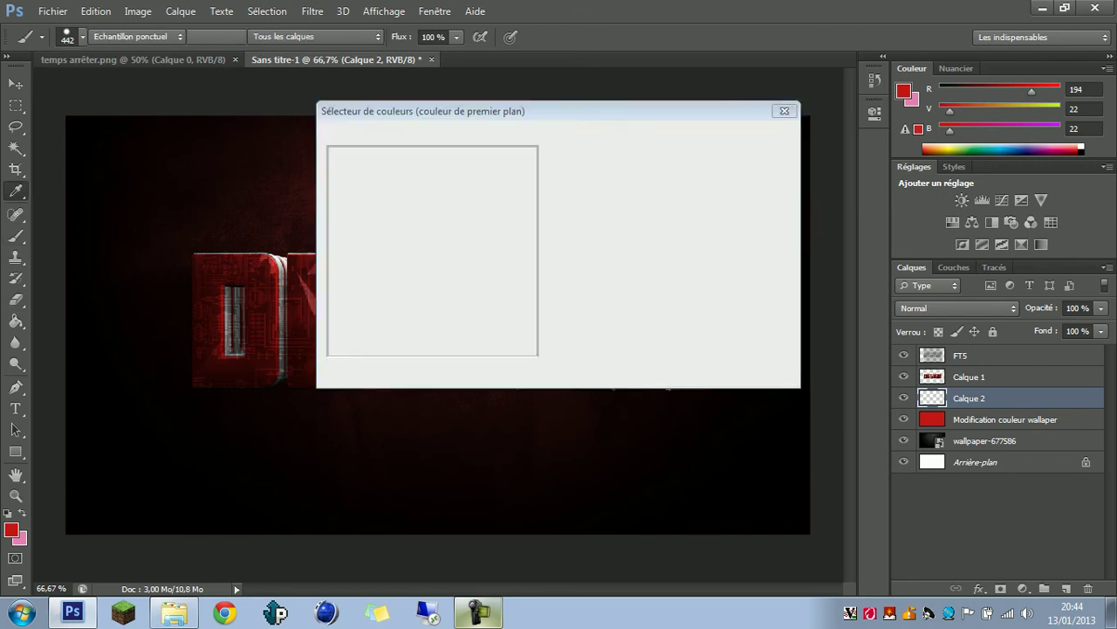
click(329, 354)
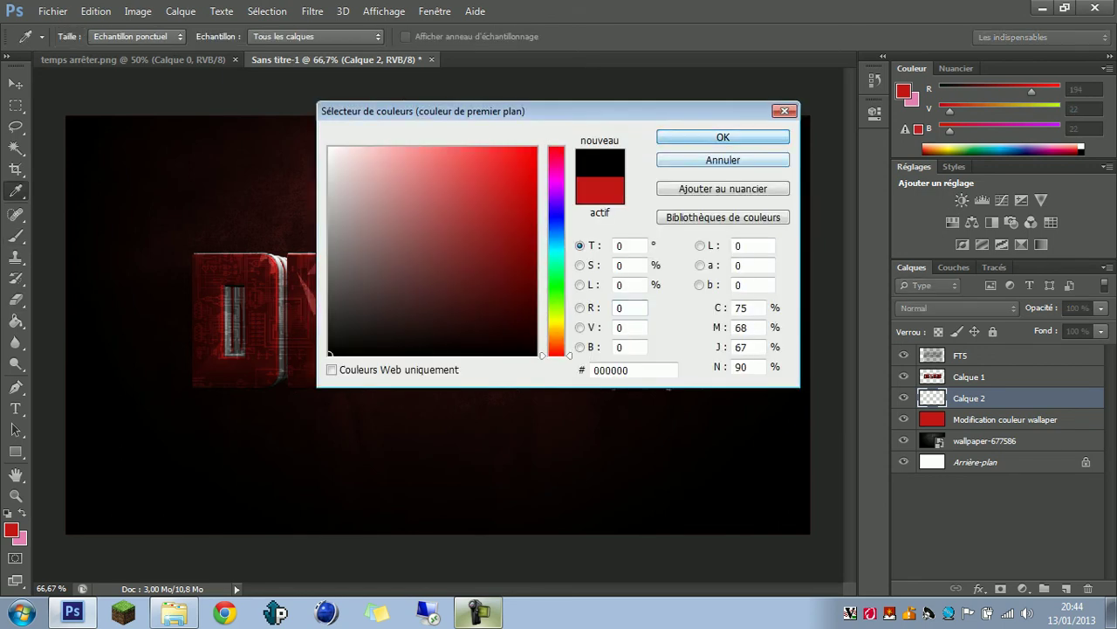
click(722, 137)
Paint a black vignette around the canvas borders on the new layer with a 226 px brush at 0% hardness
right_click(659, 117)
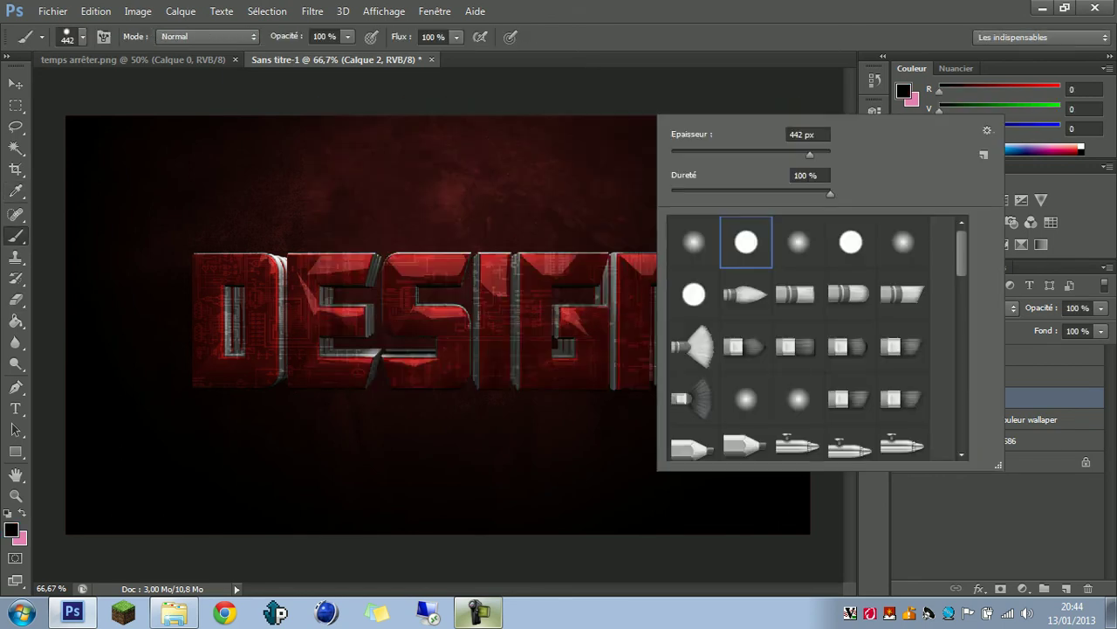
drag(830, 194, 672, 193)
mouse_move(810, 155)
mouse_down()
mouse_move(760, 153)
mouse_move(792, 154)
mouse_up()
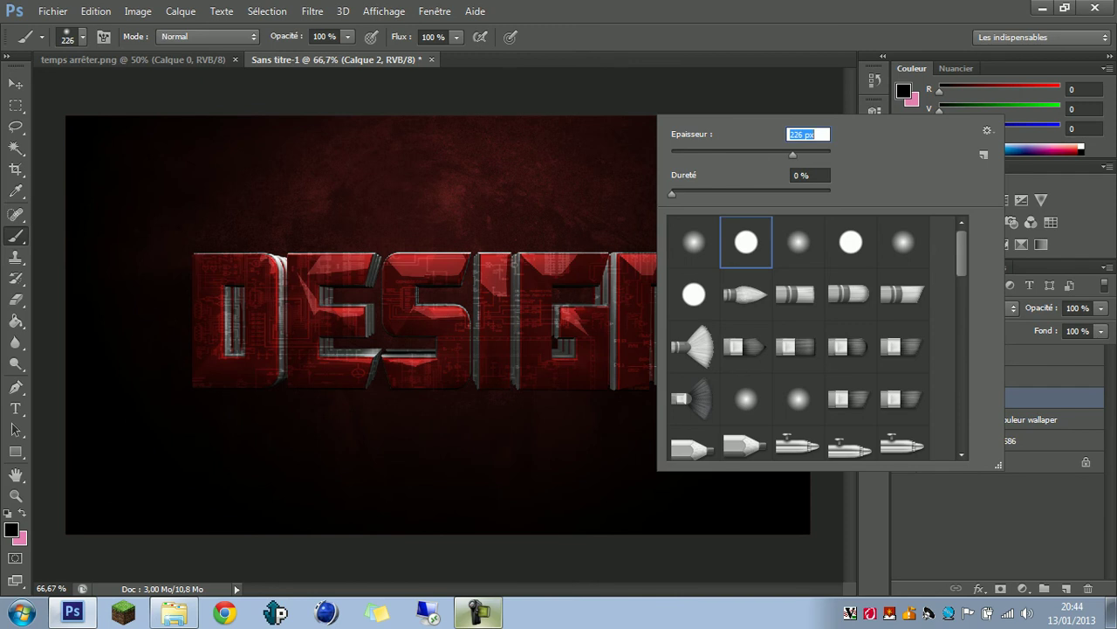
drag(608, 120, 231, 140)
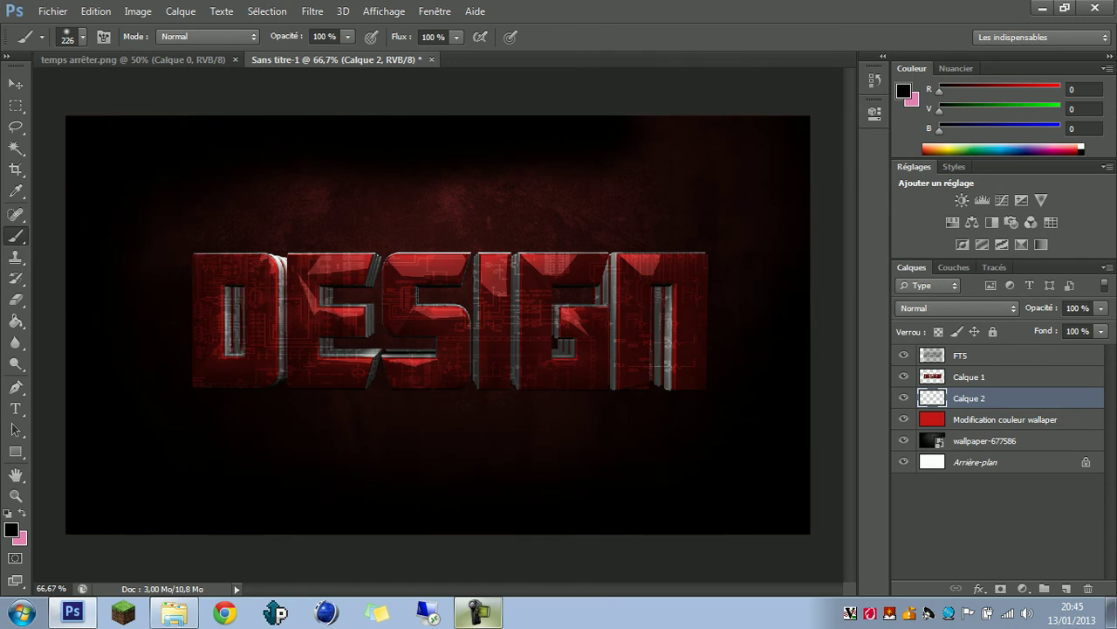
mouse_move(789, 190)
mouse_down()
mouse_move(644, 124)
mouse_move(529, 124)
mouse_up()
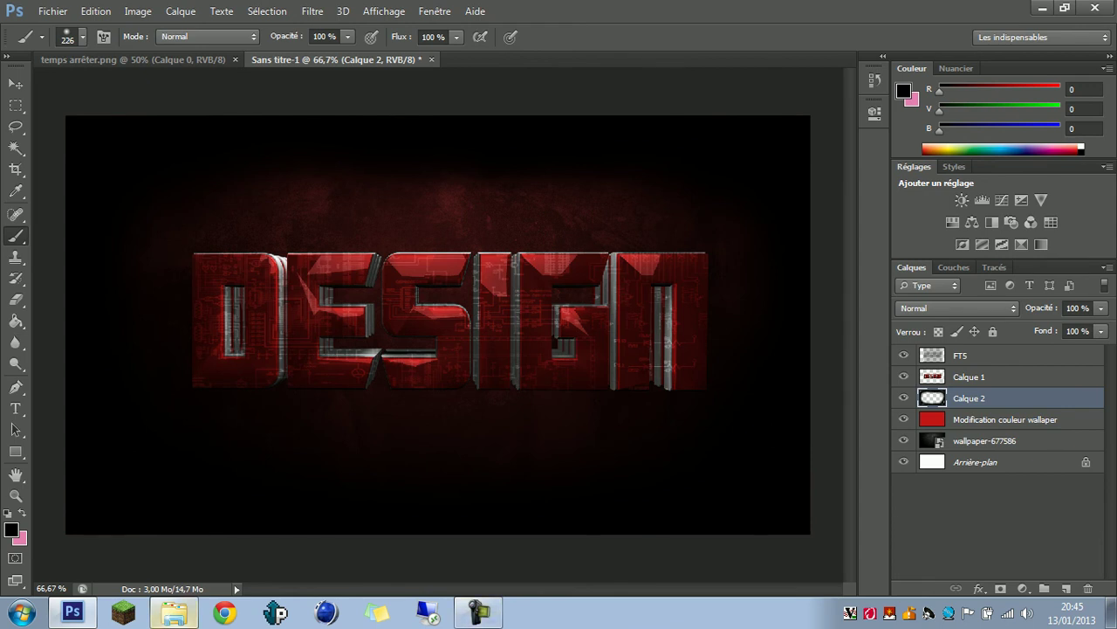
Set the opacity of the black vignette layer Calque 2 to 79%
click(958, 307)
click(1101, 309)
click(1101, 308)
mouse_move(1103, 327)
mouse_down()
mouse_move(1074, 326)
mouse_move(1084, 327)
mouse_up()
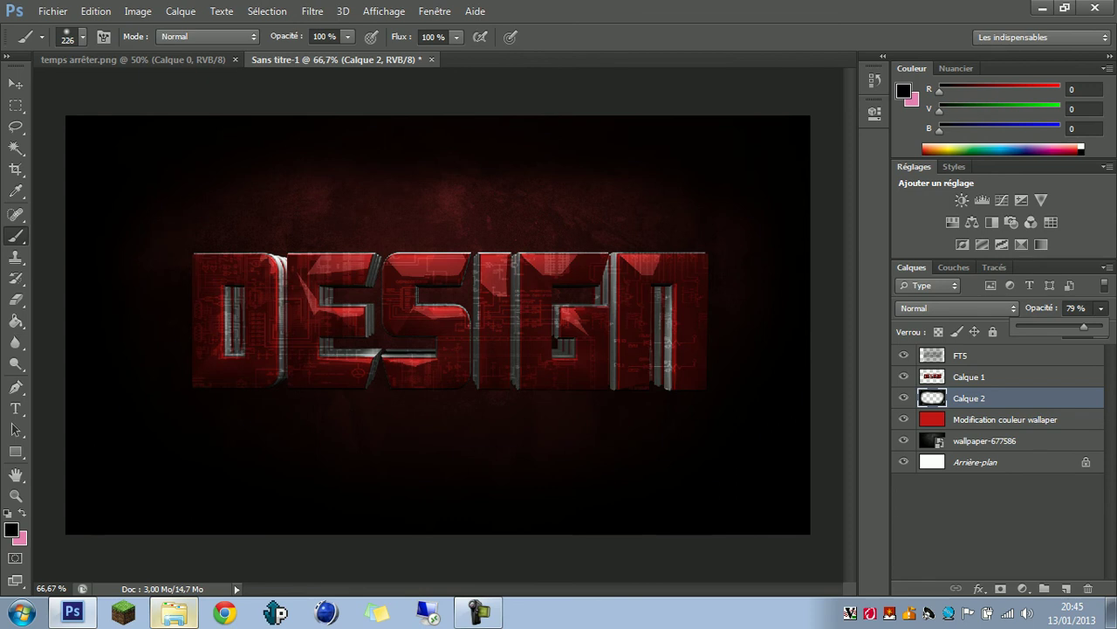
Switch to Windows Explorer and open the Flares folder of Eraah 15k Pack #2
click(175, 612)
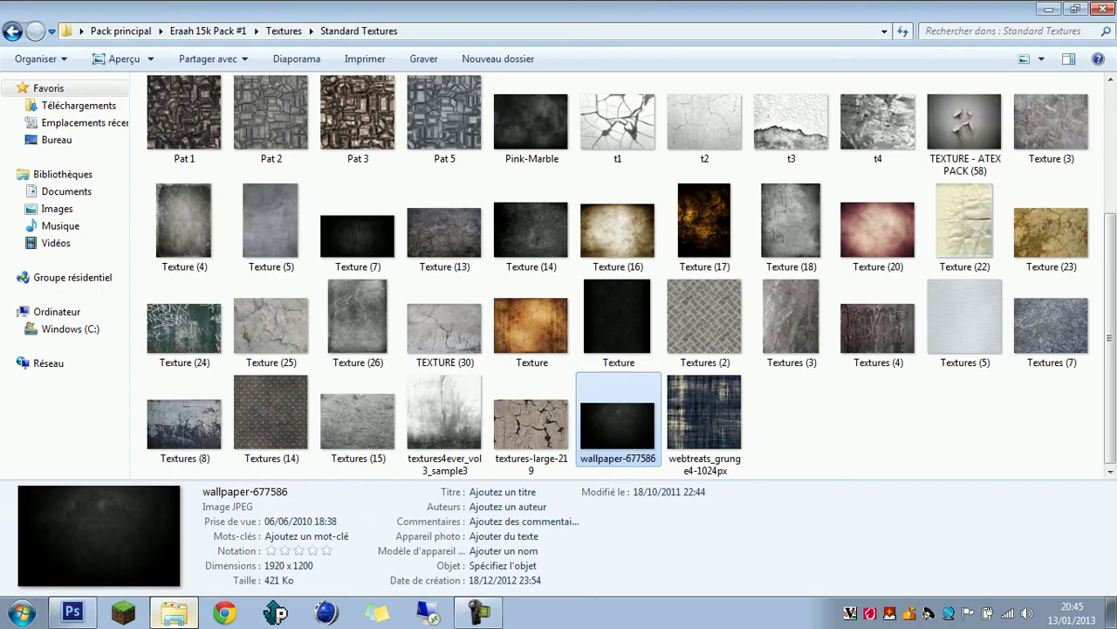
click(12, 32)
click(173, 158)
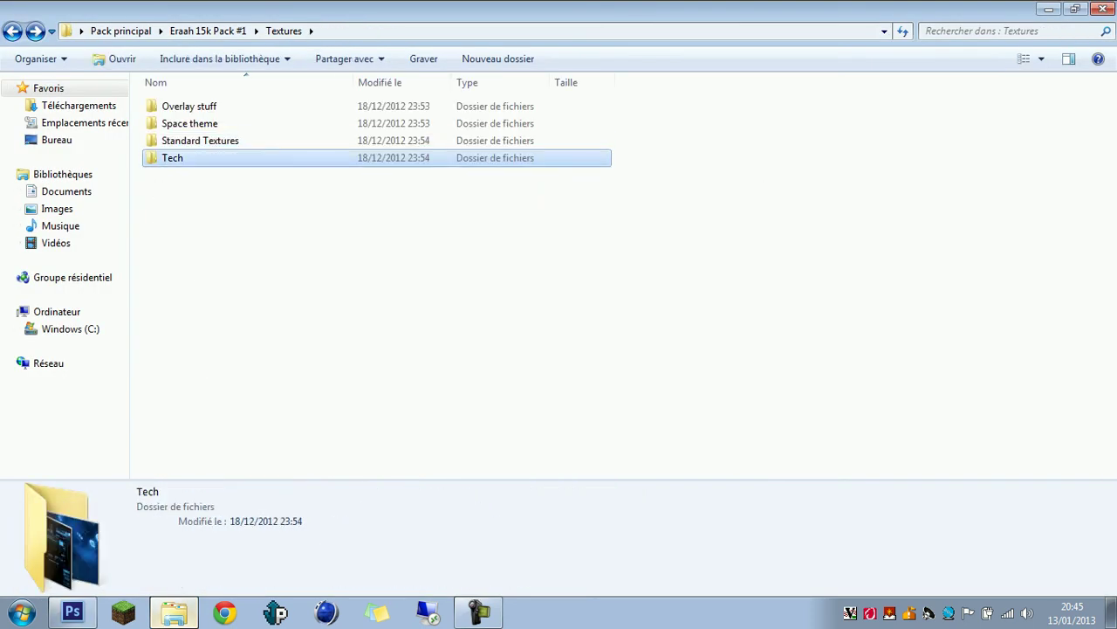
click(189, 123)
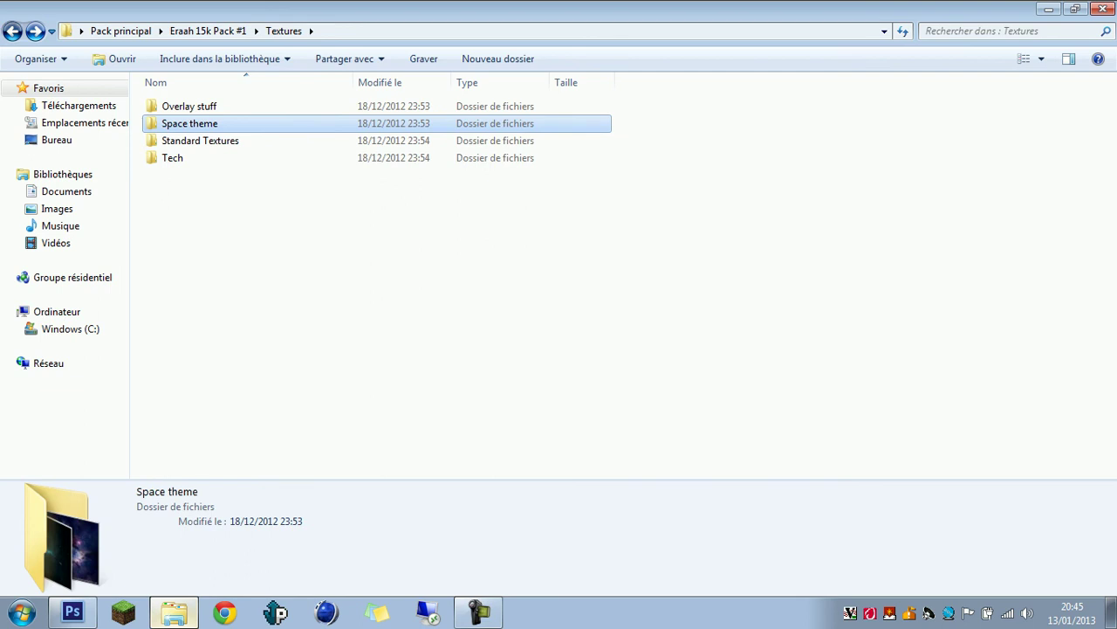
click(12, 31)
click(12, 31)
double_click(274, 118)
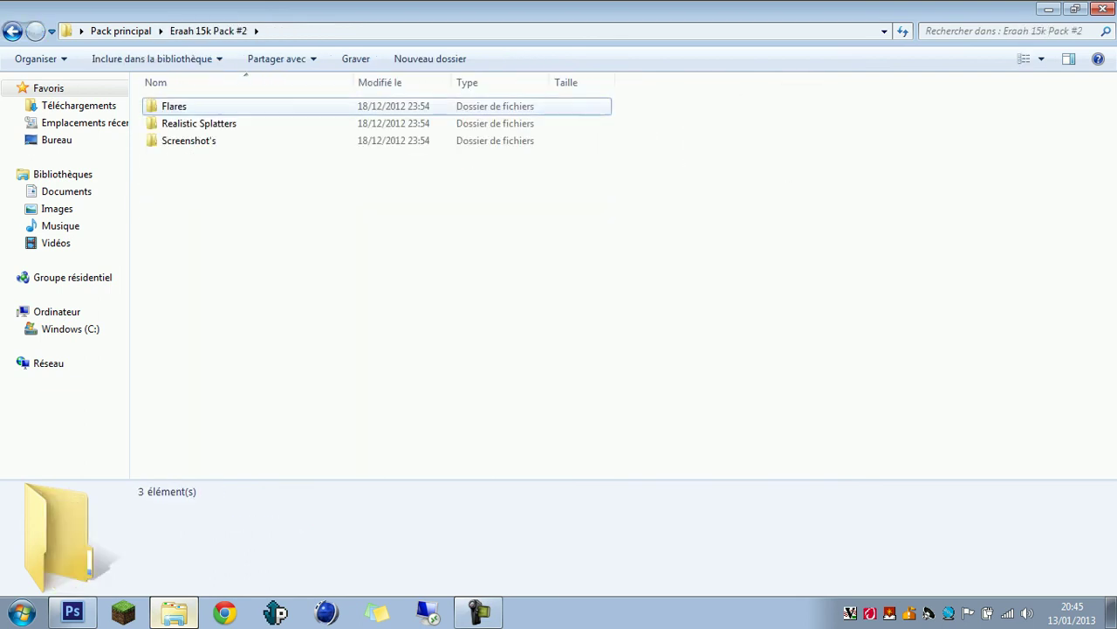
double_click(262, 106)
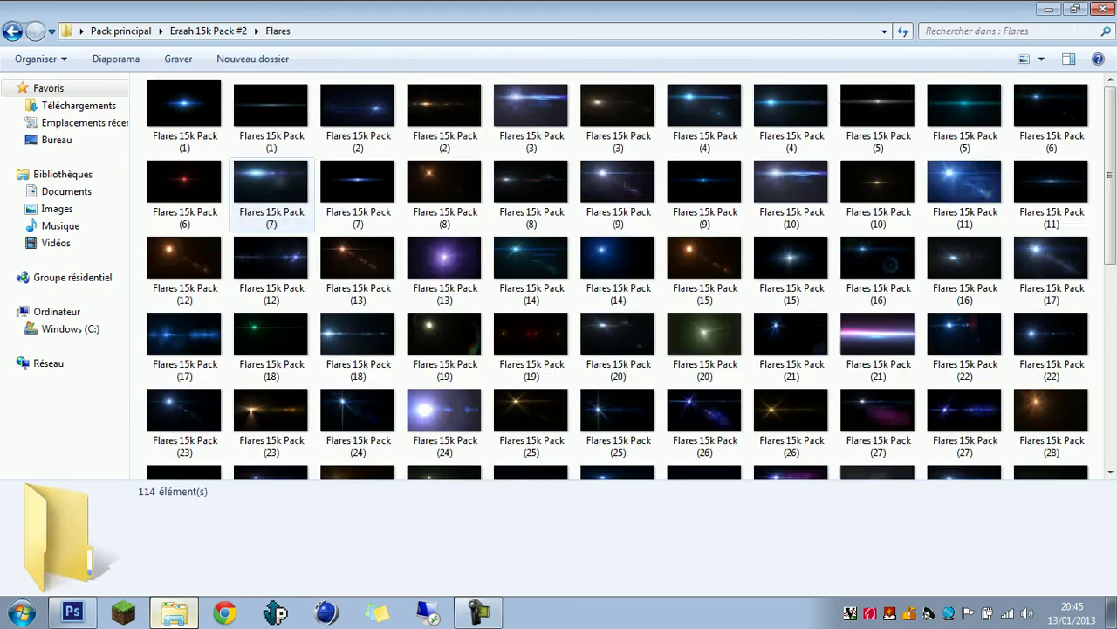
Look through the lens flare images in the Flares folder
click(706, 340)
drag(1110, 177, 1110, 227)
scroll(952, 166, down, 2)
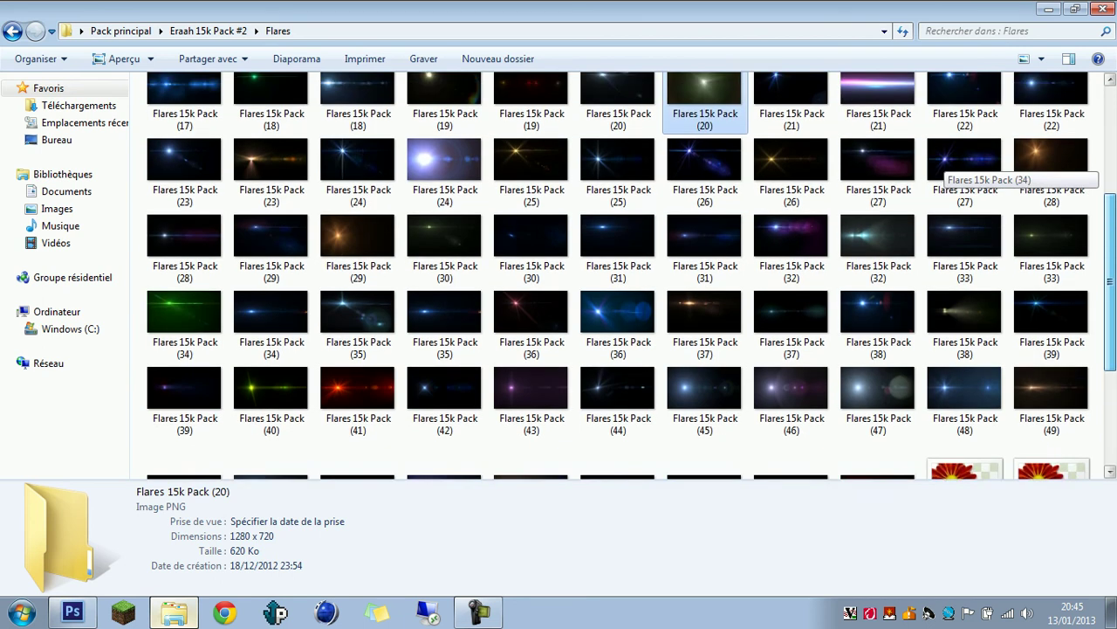
scroll(951, 166, up, 1)
scroll(952, 166, up, 1)
scroll(951, 165, down, 1)
scroll(952, 166, down, 2)
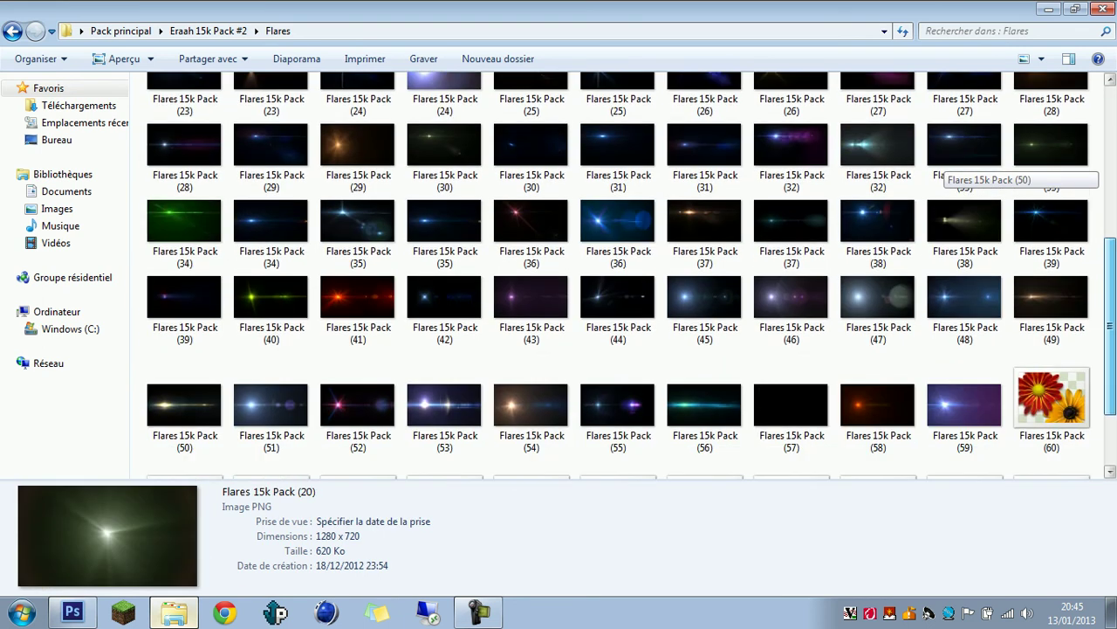
Open the SMOKE folder inside the Action folder of Screenshot's in Eraah 15k Pack #2
key(BackSpace)
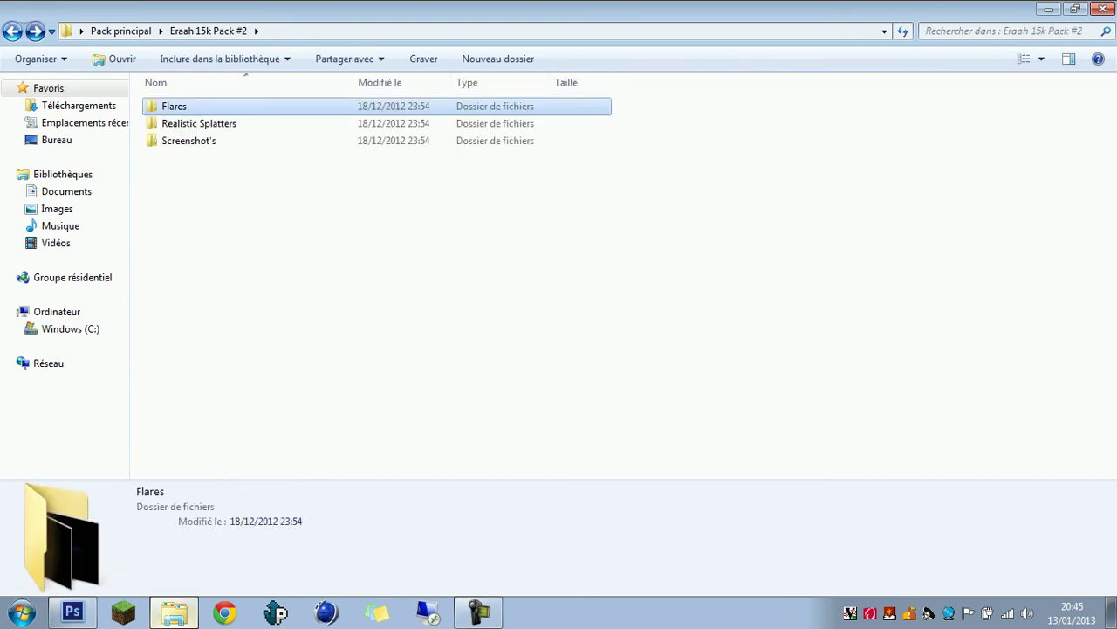
key(Down)
key(Down)
key(Return)
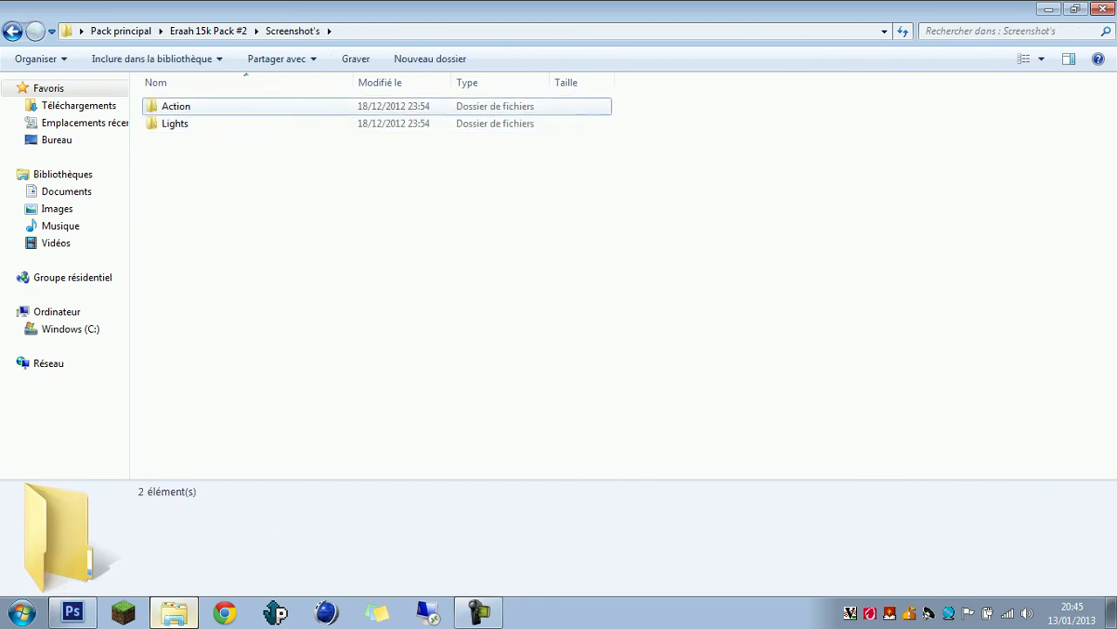
key(Return)
key(Right)
key(Right)
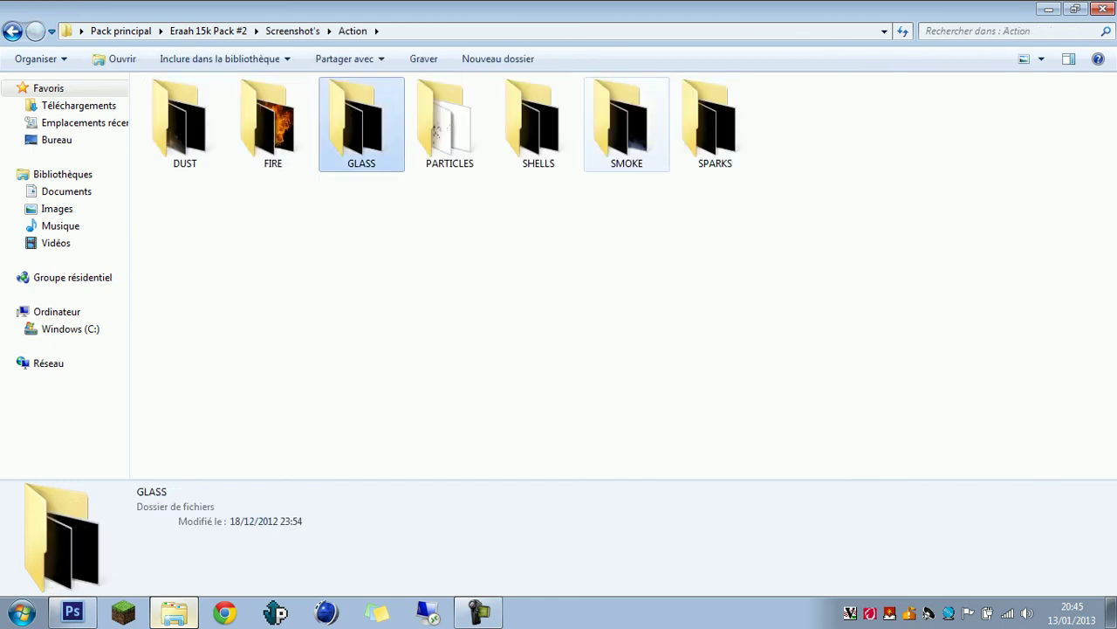
click(626, 124)
key(Return)
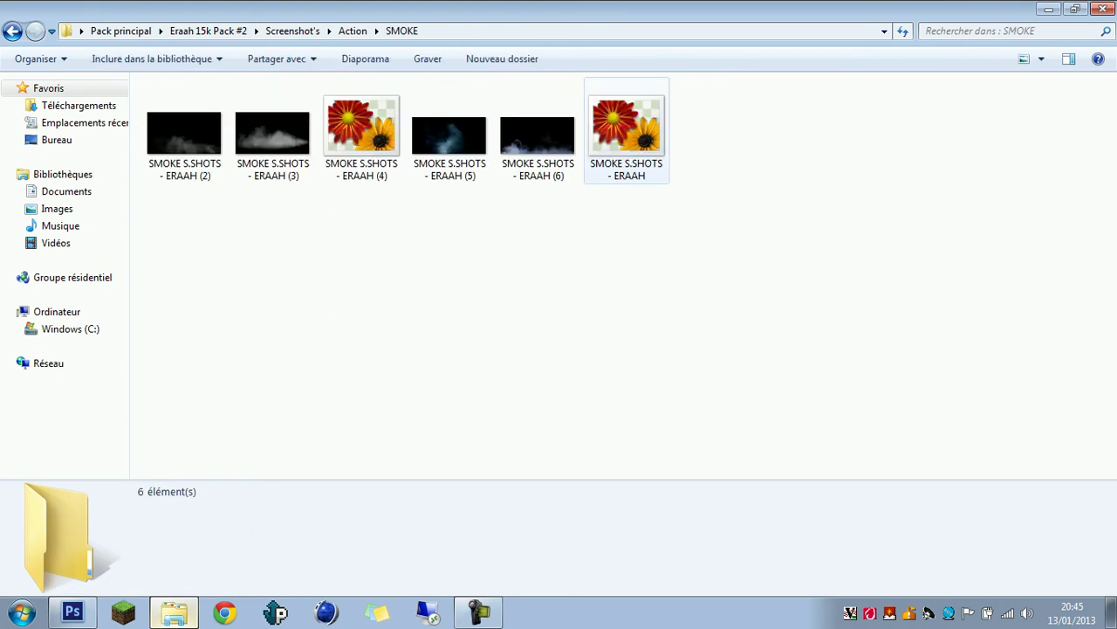
Place SMOKE S.SHOTS - ERAAH (3) into the Photoshop document and move it up behind the DESIGN text, at about X 724, Y 300.5 px
double_click(274, 133)
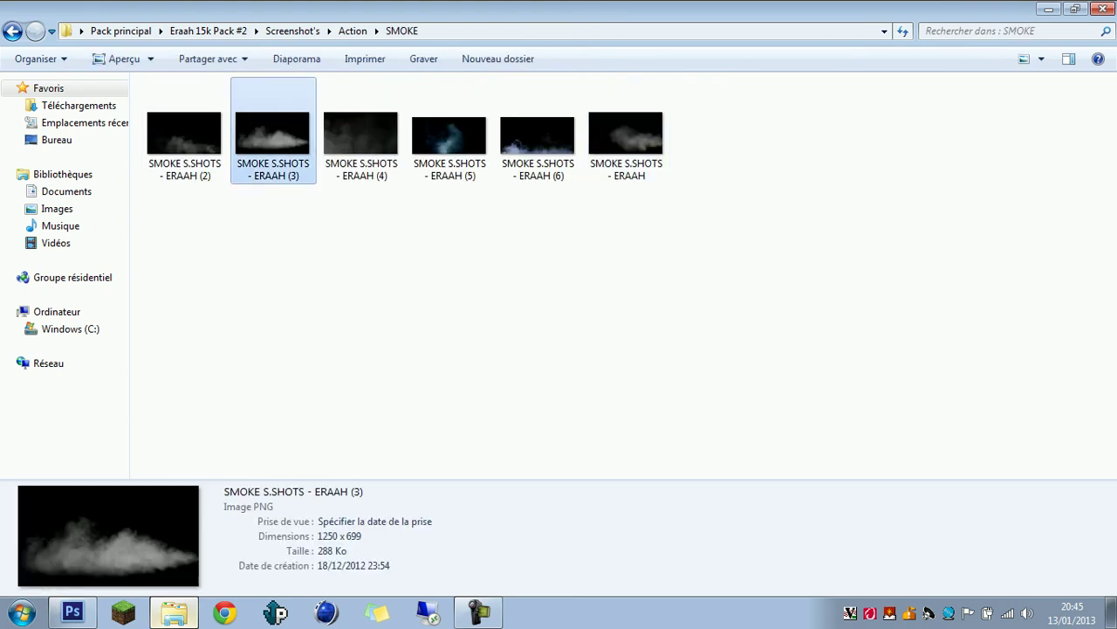
key(Return)
key(alt+Tab)
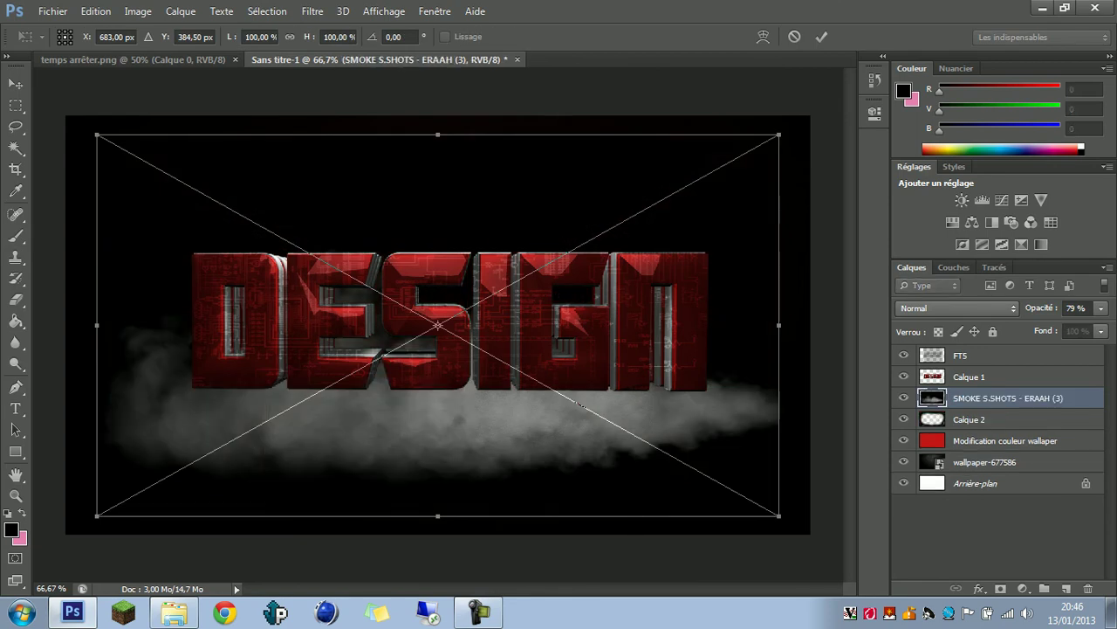
drag(642, 437, 665, 391)
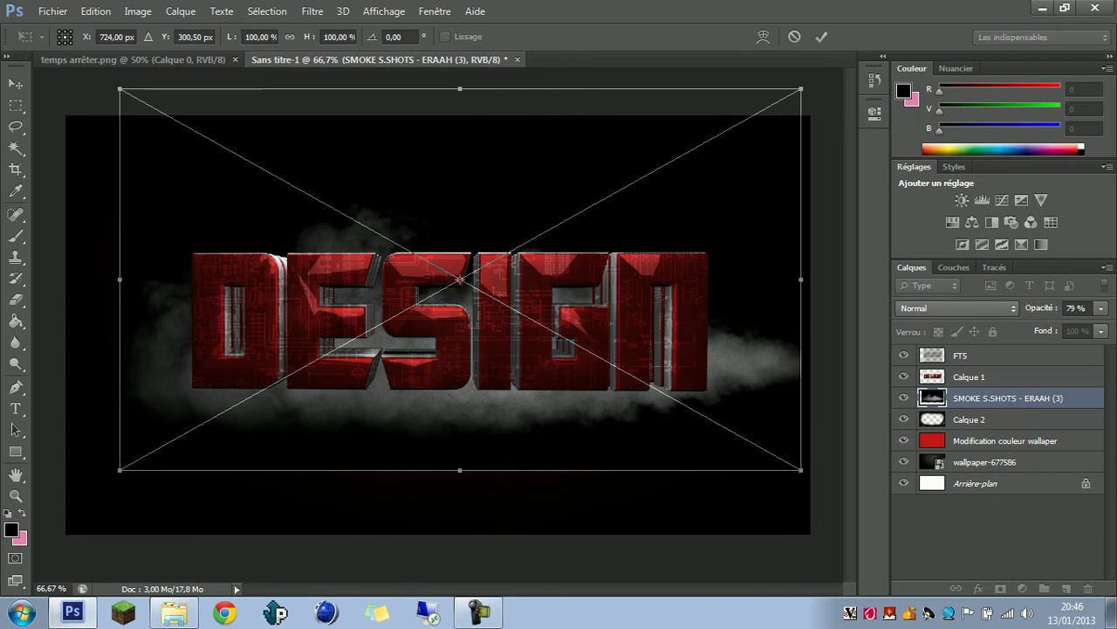
key(Return)
Set the blend mode of the SMOKE S.SHOTS - ERAAH (3) layer to Eclaircir
click(957, 308)
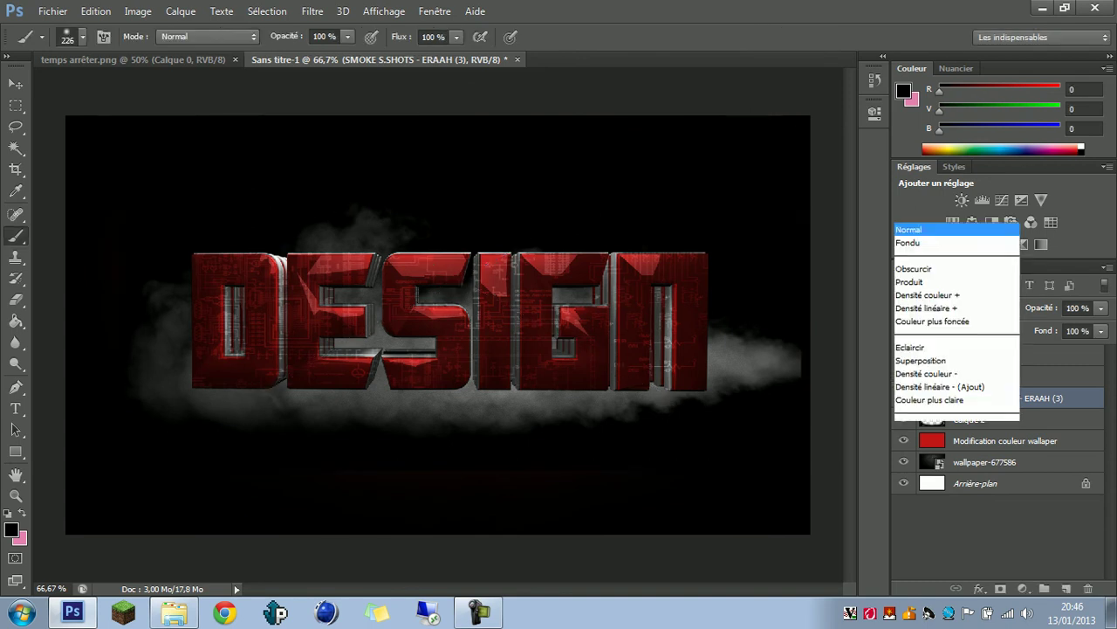
key(Up)
key(Up)
key(Up)
key(Up)
key(Up)
key(Up)
key(Up)
key(Up)
key(Up)
key(Up)
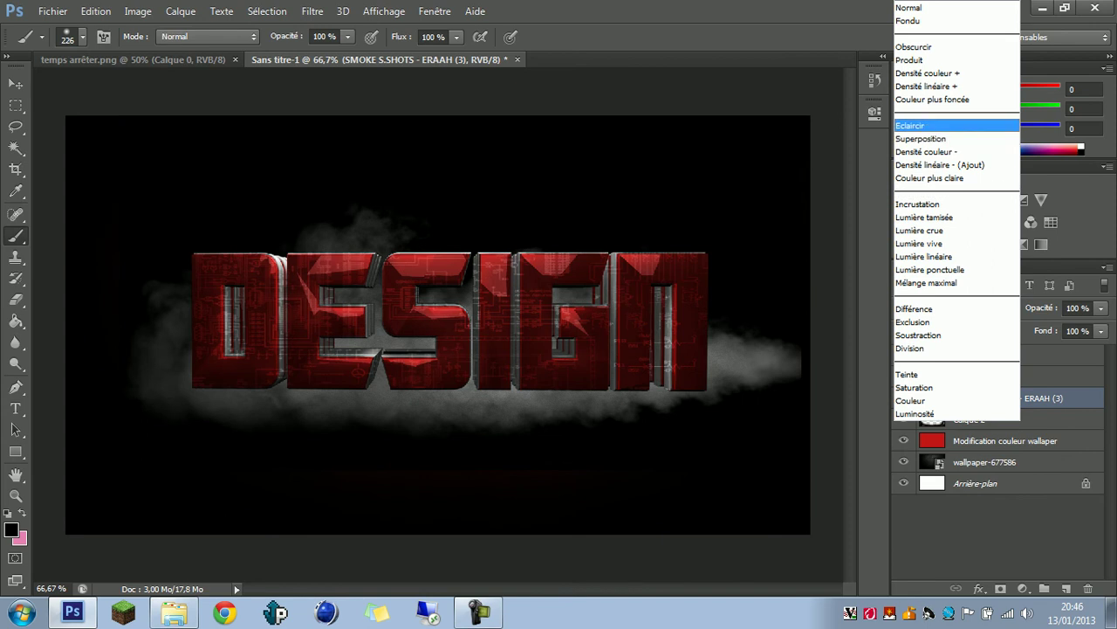
key(Return)
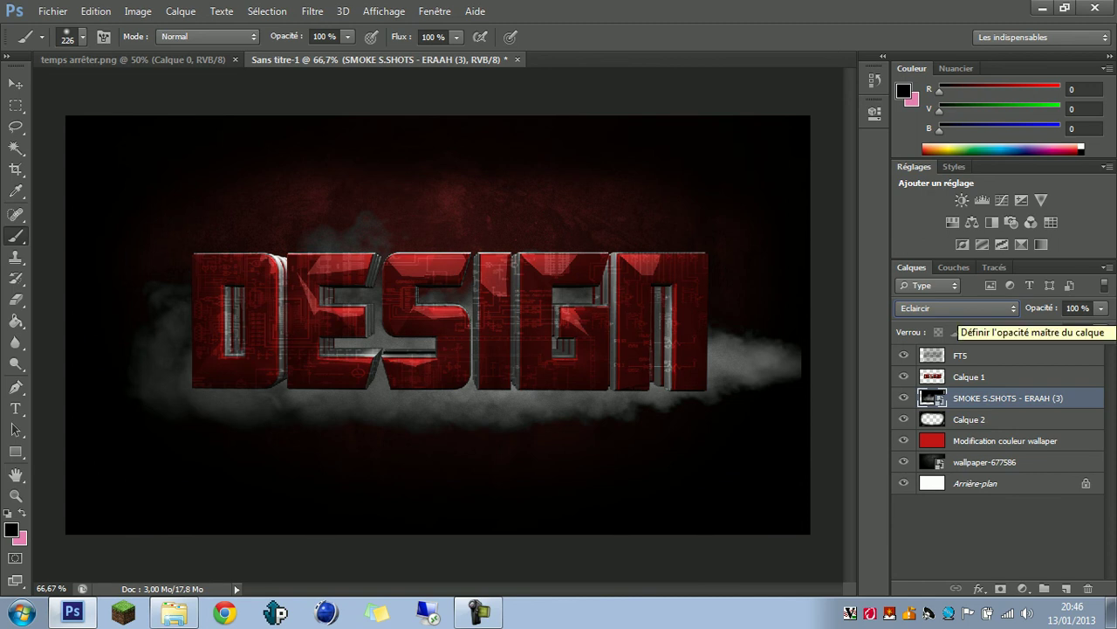
Rasterize the SMOKE S.SHOTS - ERAAH (3) smart object for erasing
key(e)
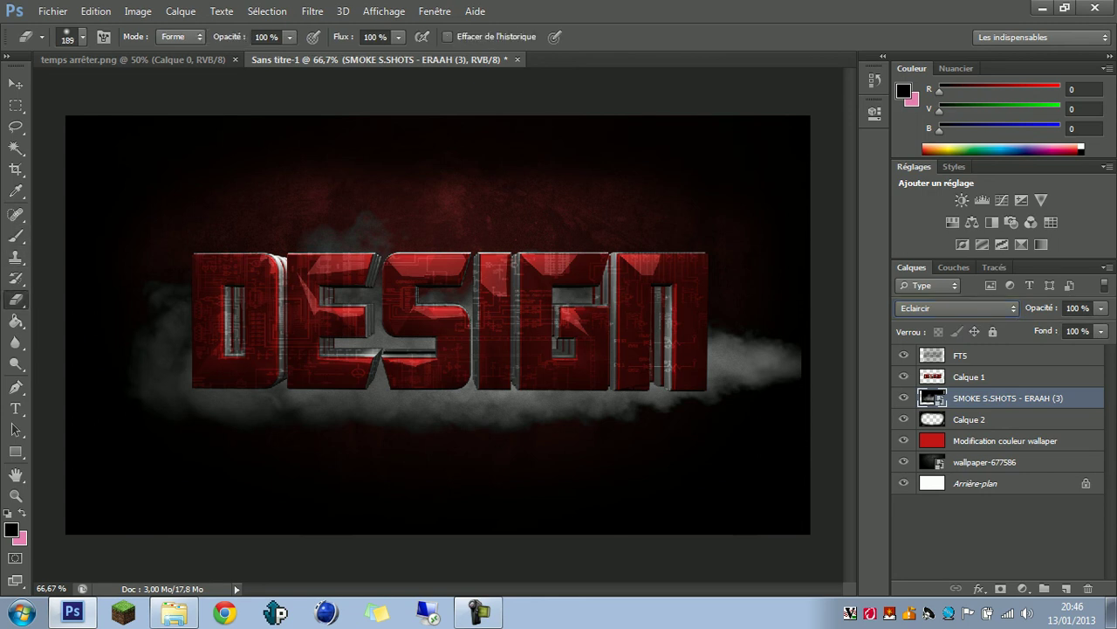
click(786, 356)
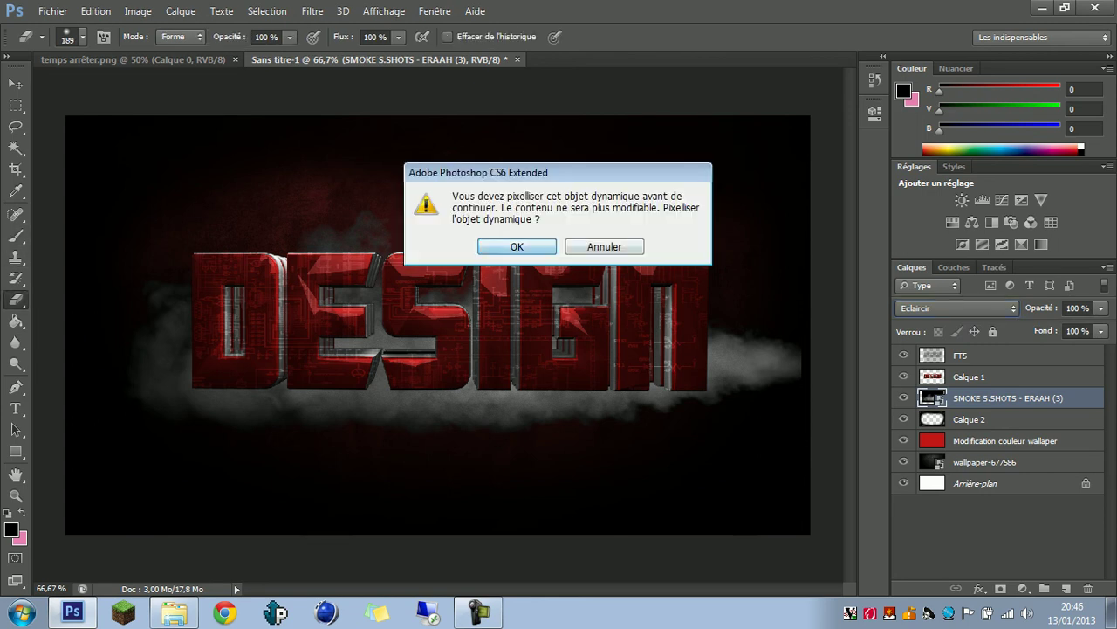
click(517, 246)
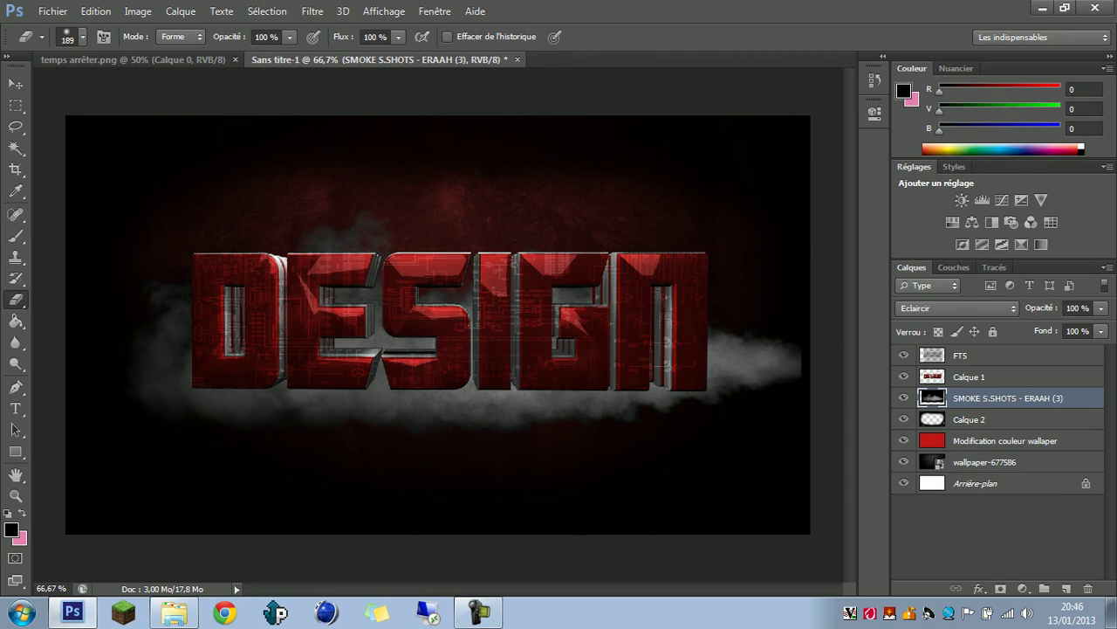
key(ctrl+t)
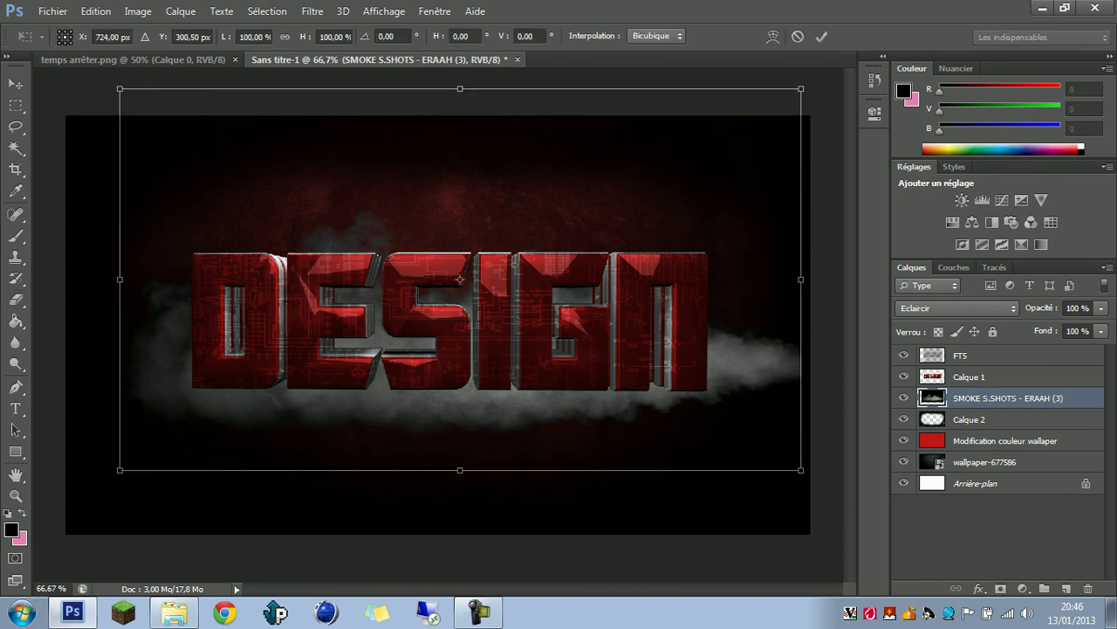
key(Down)
key(Down)
key(Down)
key(Down)
key(Down)
key(Down)
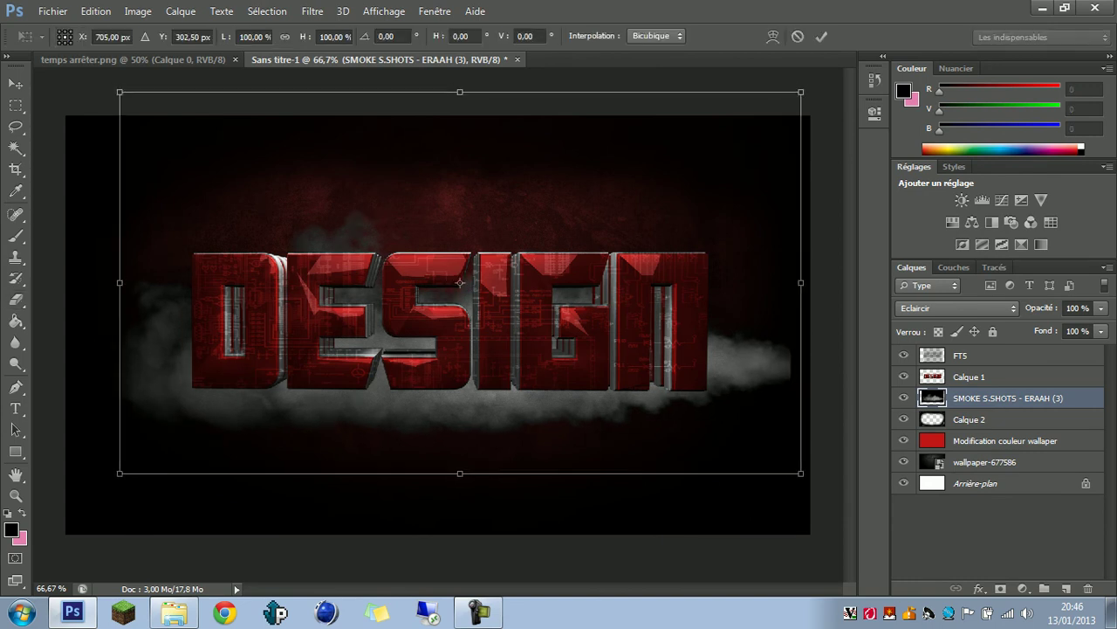
key(Return)
Erase the smoke's hard cut-off edge beside the letter N with the 189 px eraser
key(e)
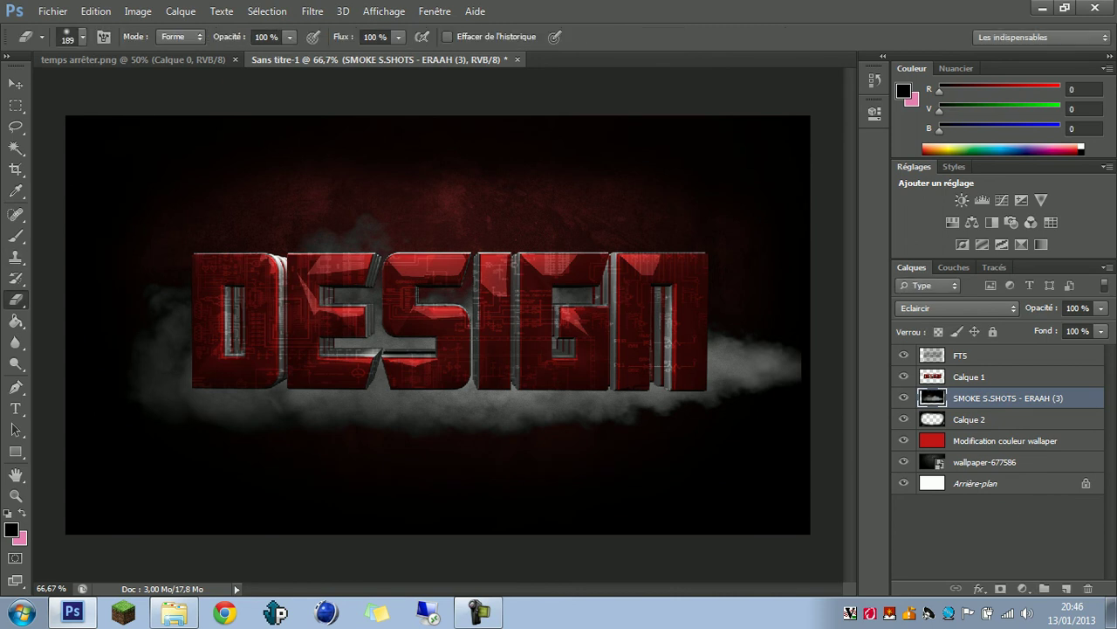
drag(835, 366, 830, 370)
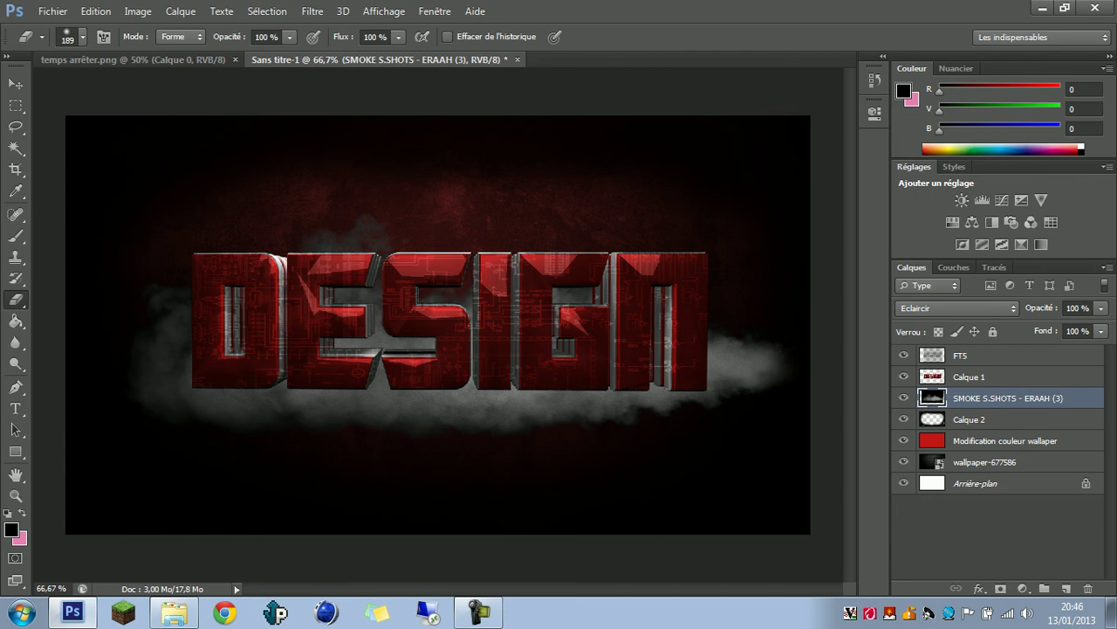
Switch to Windows Explorer, open the Lights folder of Screenshot's and look through its textures
click(175, 612)
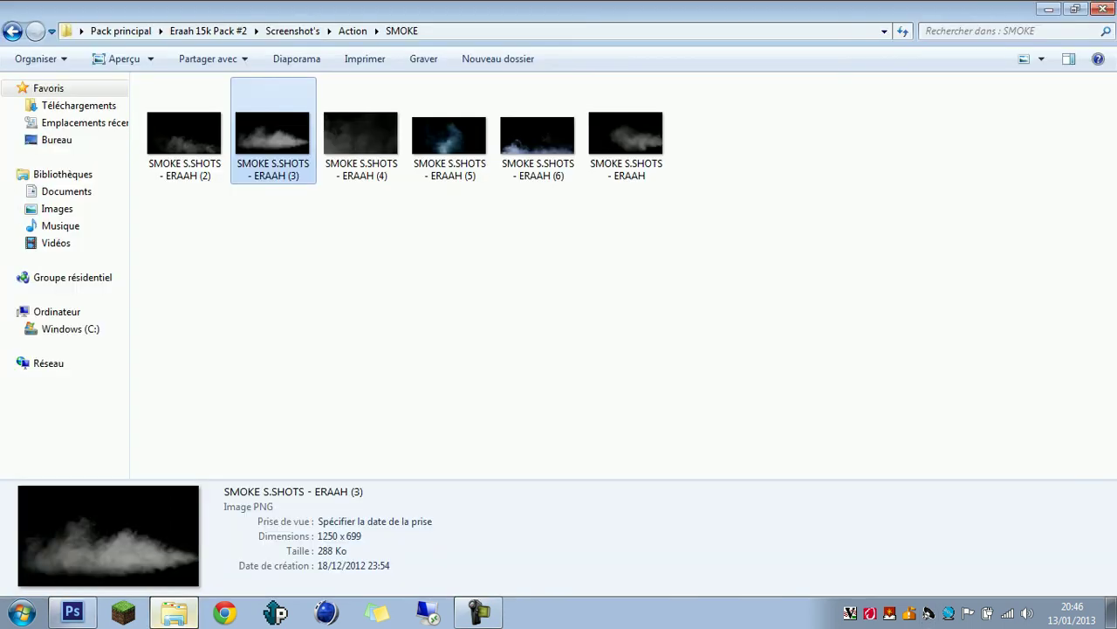
key(BackSpace)
key(BackSpace)
double_click(175, 123)
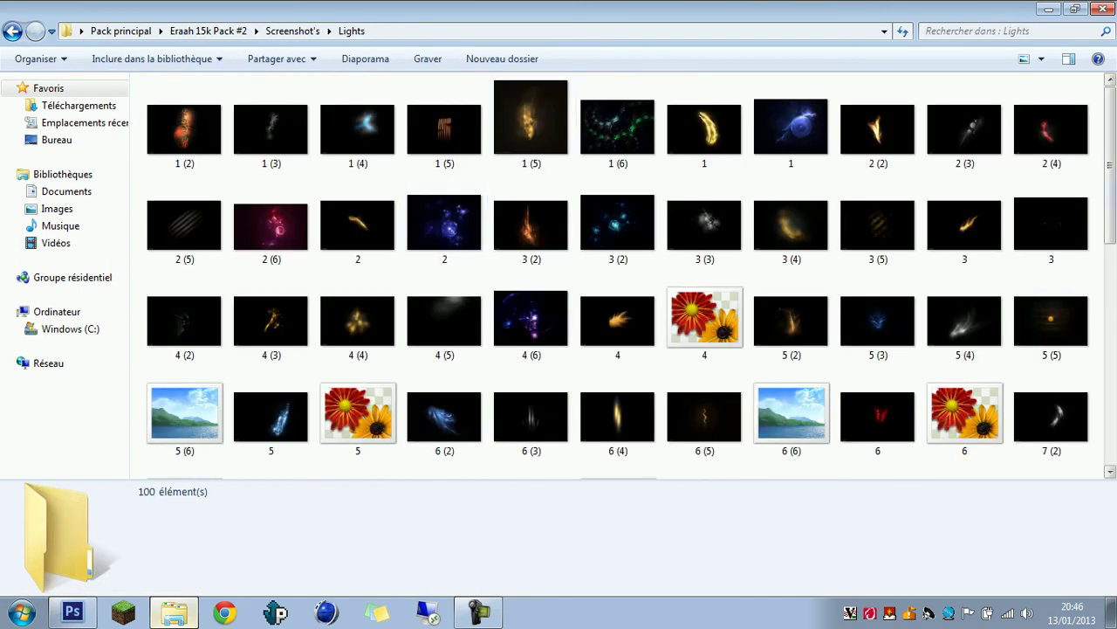
drag(1109, 192, 1110, 386)
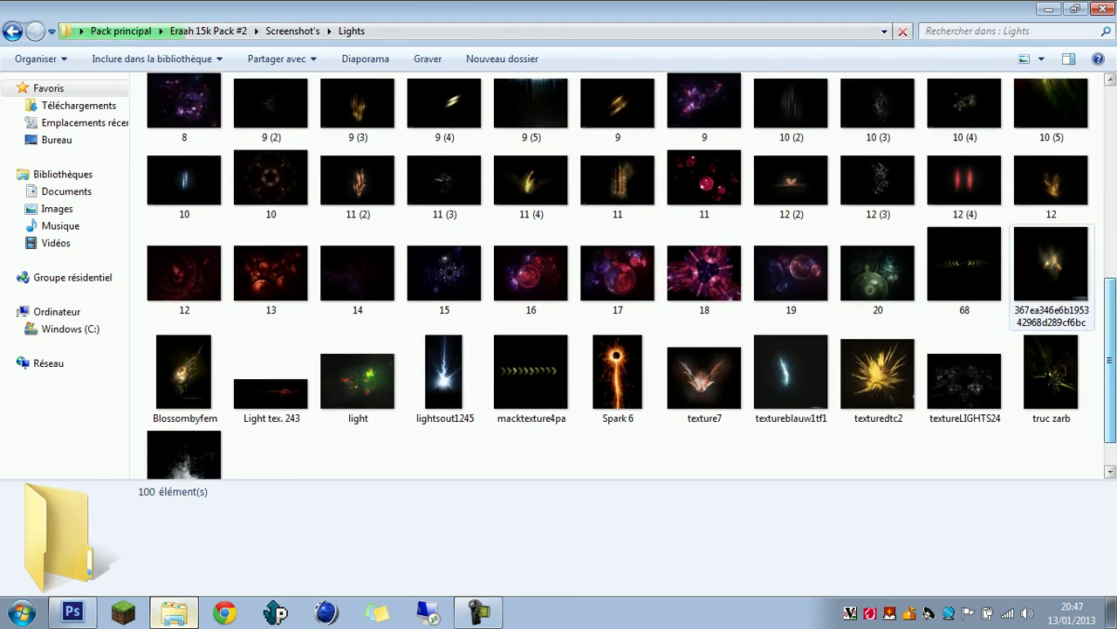
Place the light texture 12 (4) into the Photoshop document and set its blend mode to Eclaircir
click(964, 185)
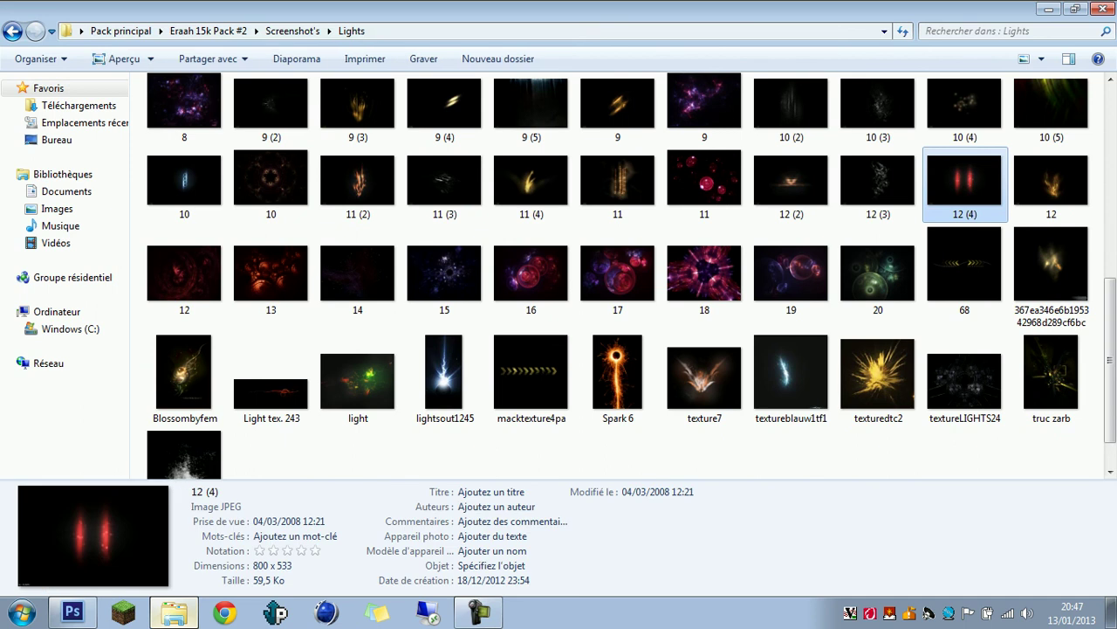
click(72, 612)
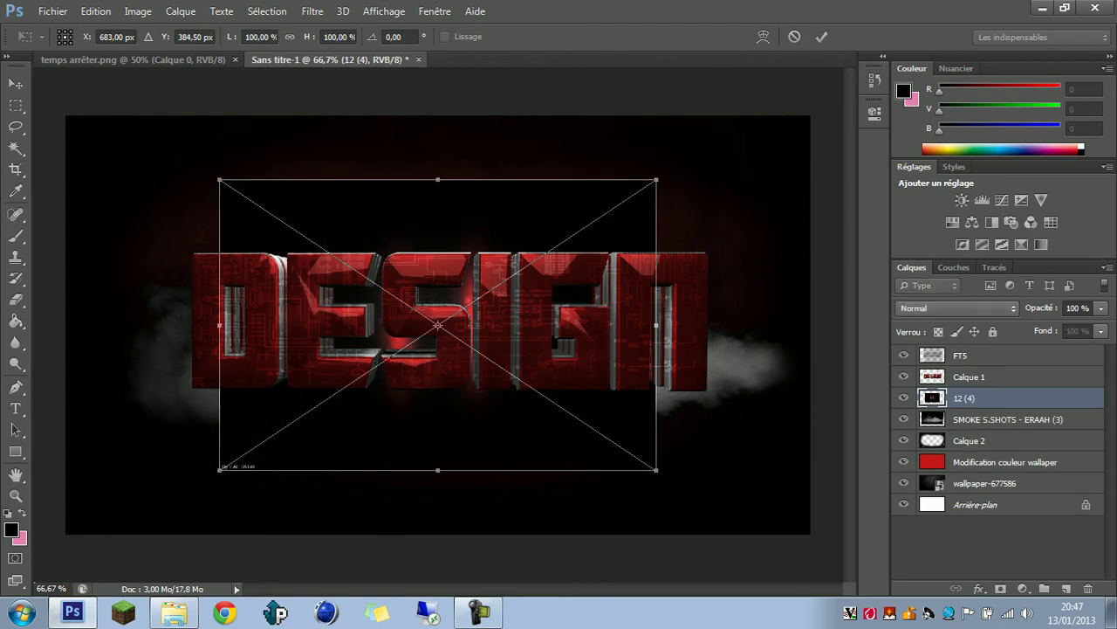
click(956, 307)
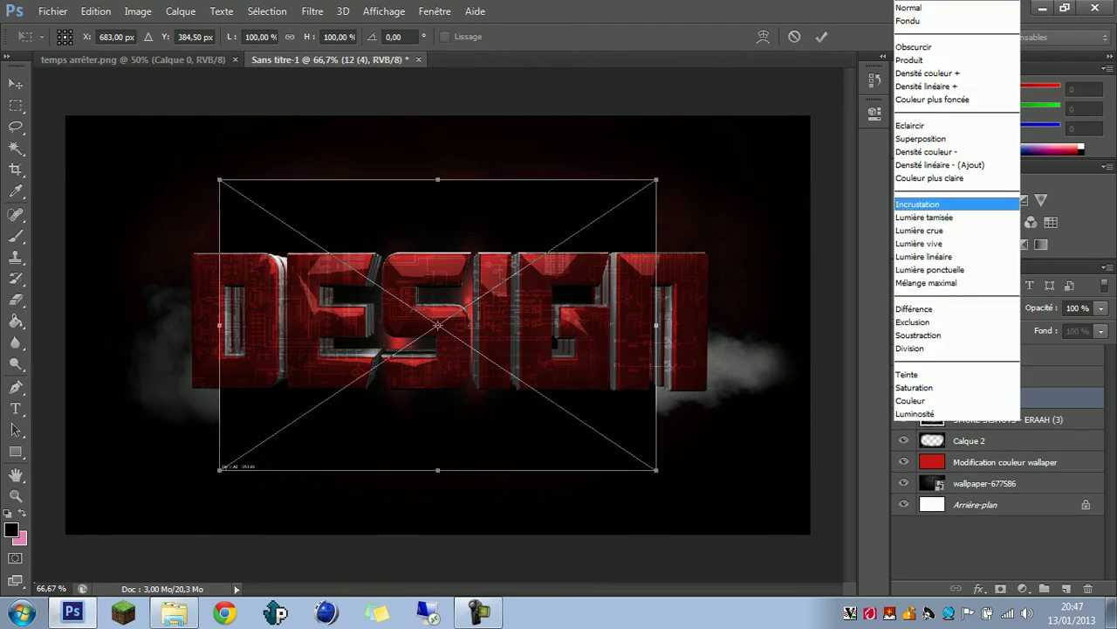
click(912, 125)
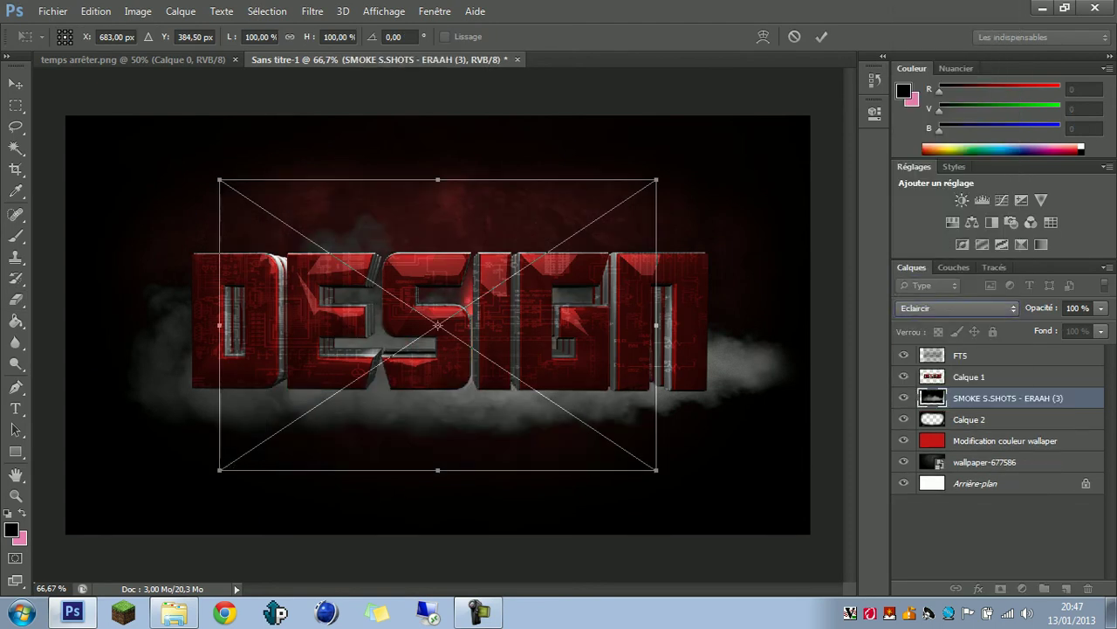
Rotate the 12 (4) light texture by about 93° and move its layer above FT5 in the layer stack
drag(216, 473, 304, 96)
key(Return)
key(e)
key(ctrl+bracketright)
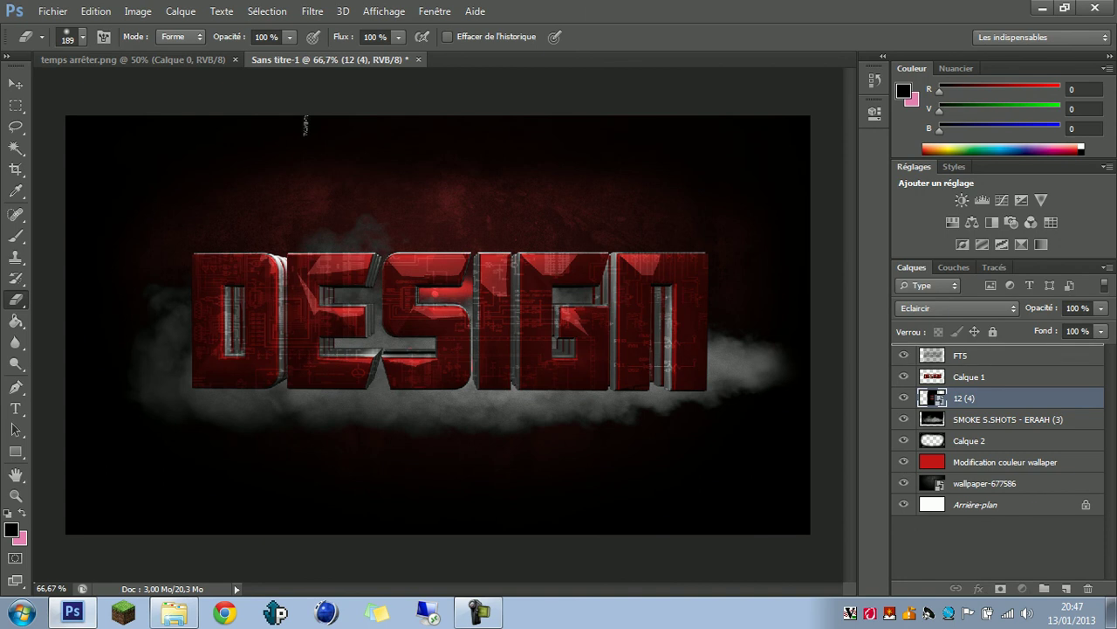
key(ctrl+bracketright)
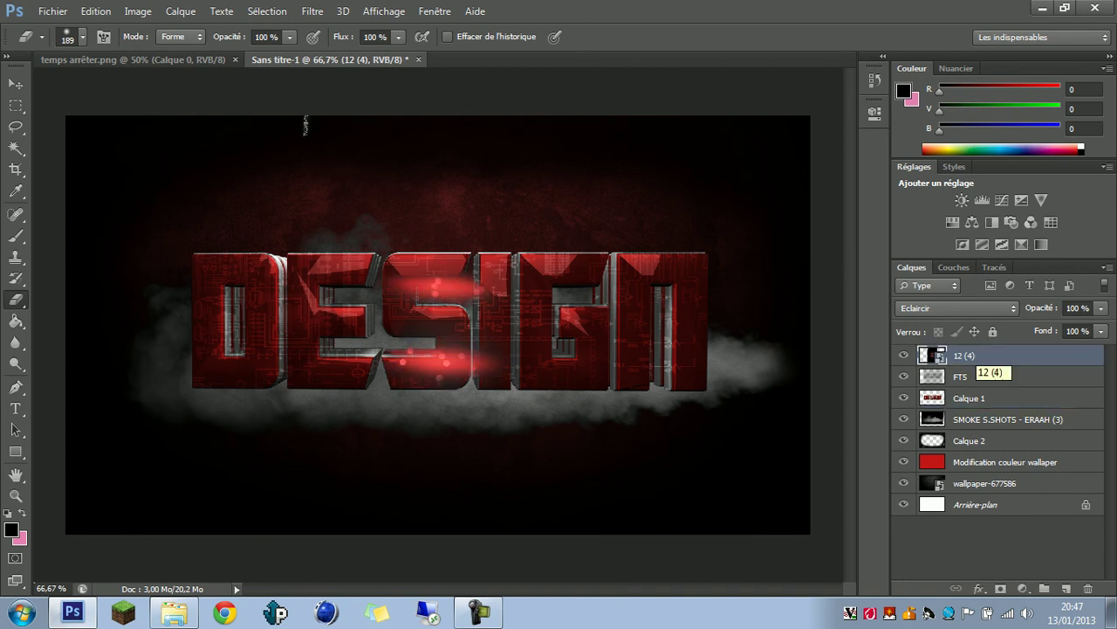
Set the rotation angle of the 12 (4) light texture to 90°
key(ctrl+t)
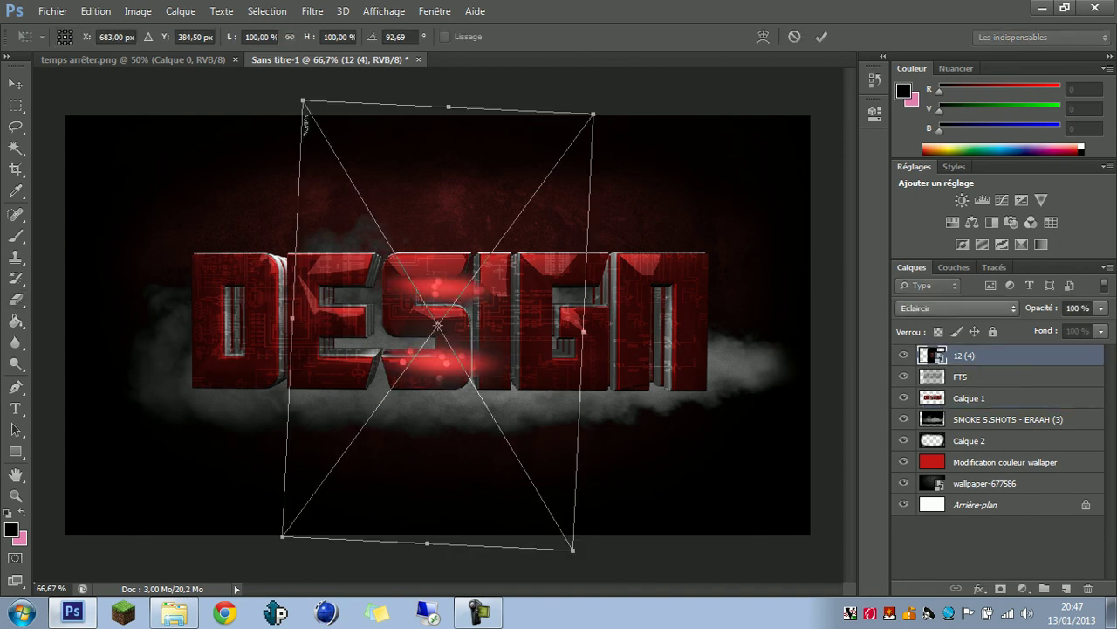
double_click(397, 37)
text(90)
key(Return)
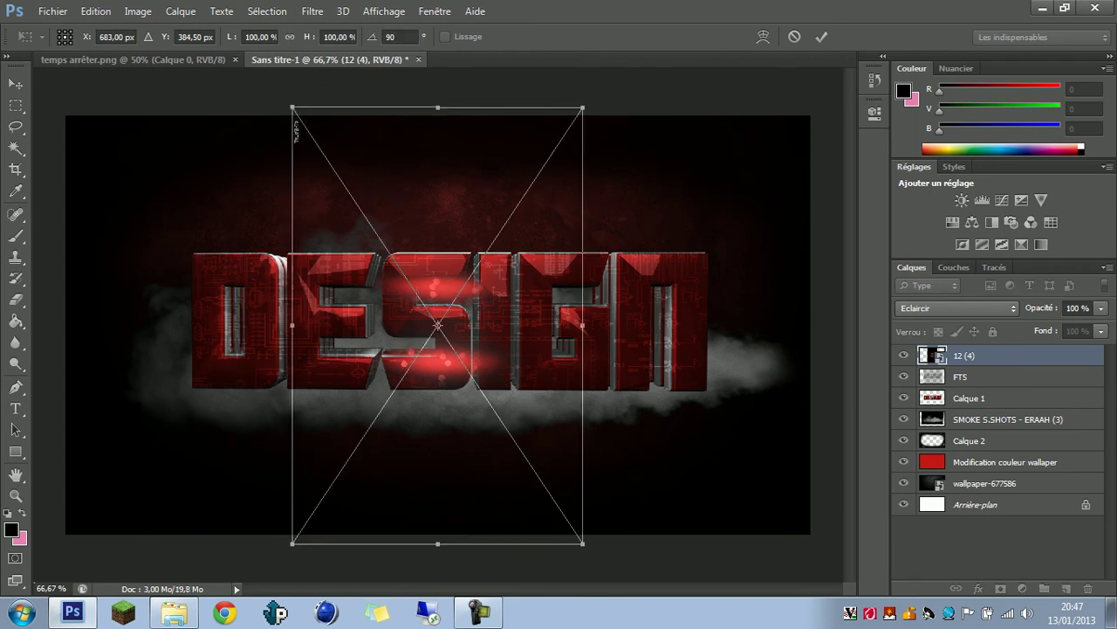
Stretch the 12 (4) light texture to about 165% width and position it between the S and I, at about X 738.5, Y 384.5 px
drag(437, 108, 438, 6)
mouse_move(445, 315)
mouse_down()
mouse_move(446, 349)
mouse_move(459, 353)
mouse_move(449, 323)
mouse_move(461, 342)
mouse_move(461, 325)
mouse_up()
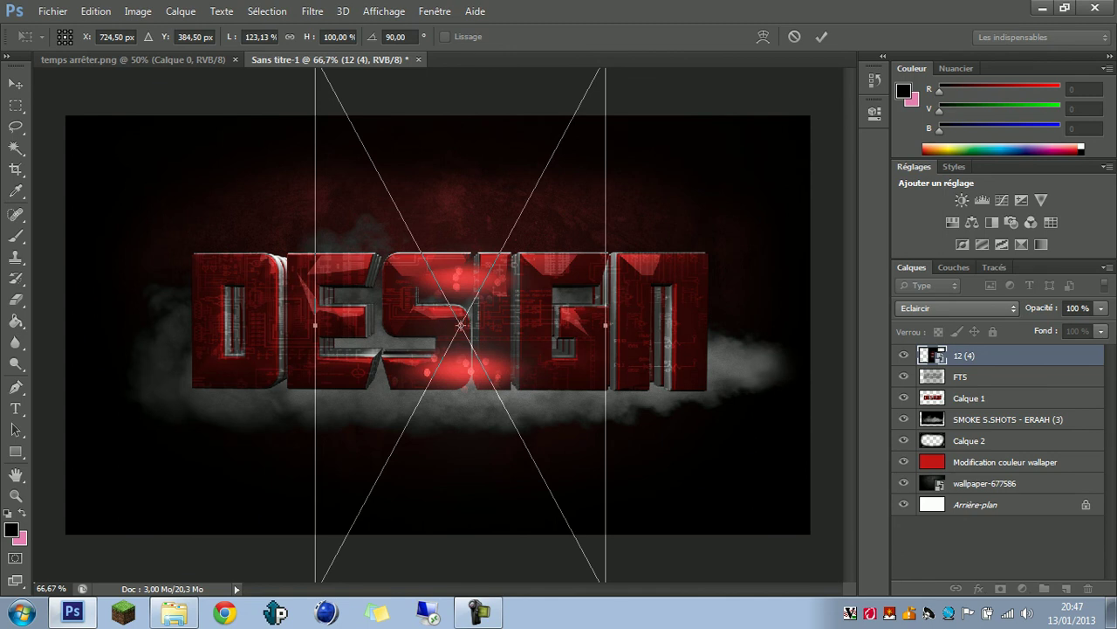
drag(461, 324, 449, 449)
drag(451, 181, 451, 2)
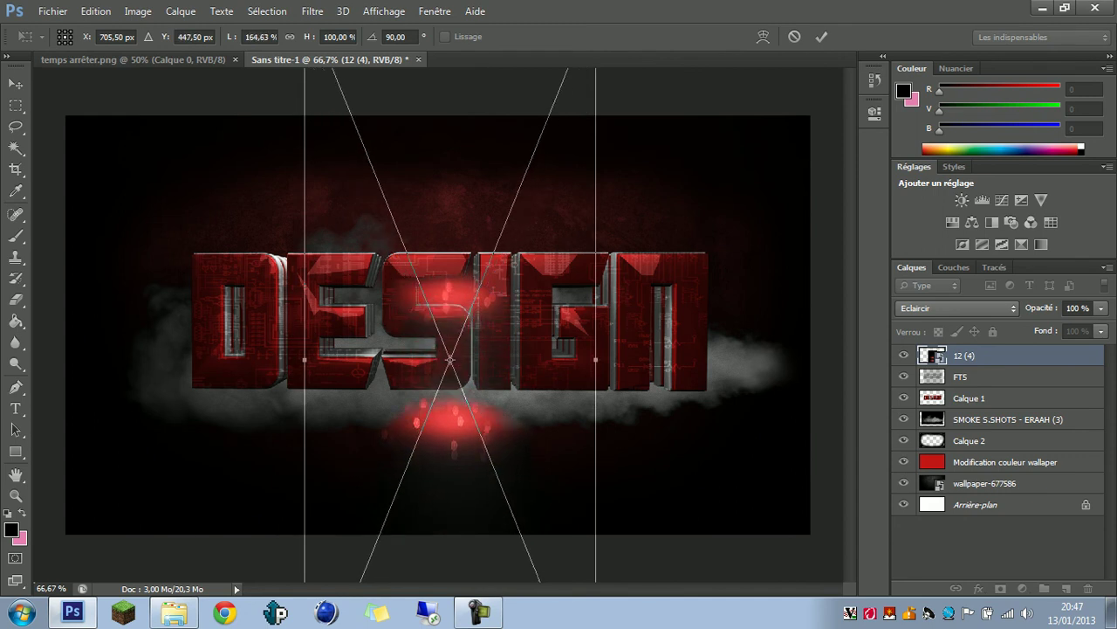
drag(449, 359, 469, 318)
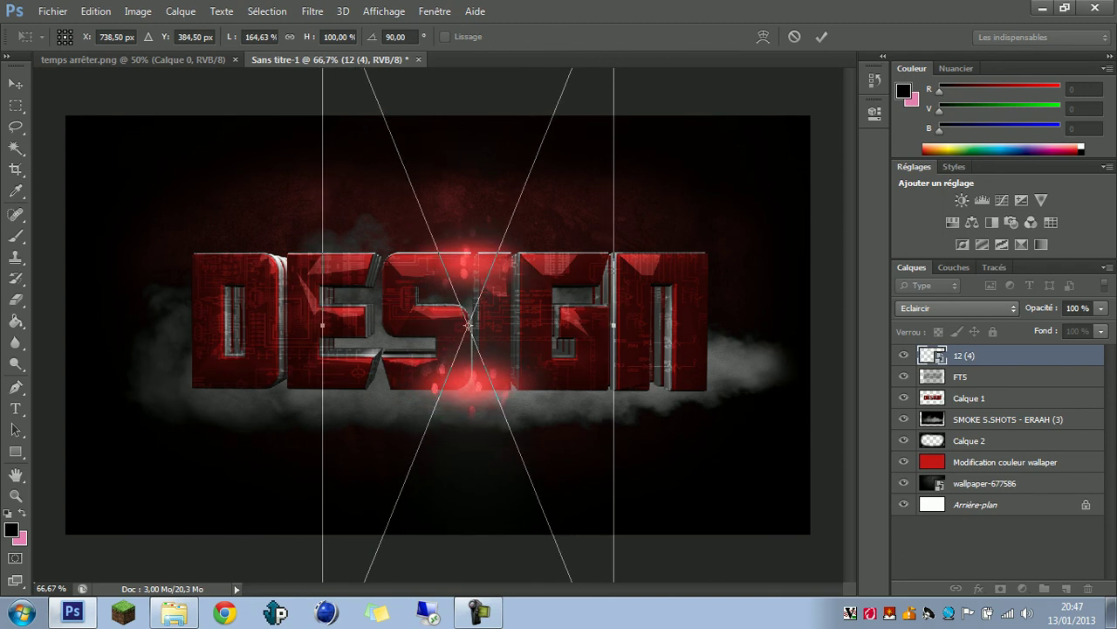
key(e)
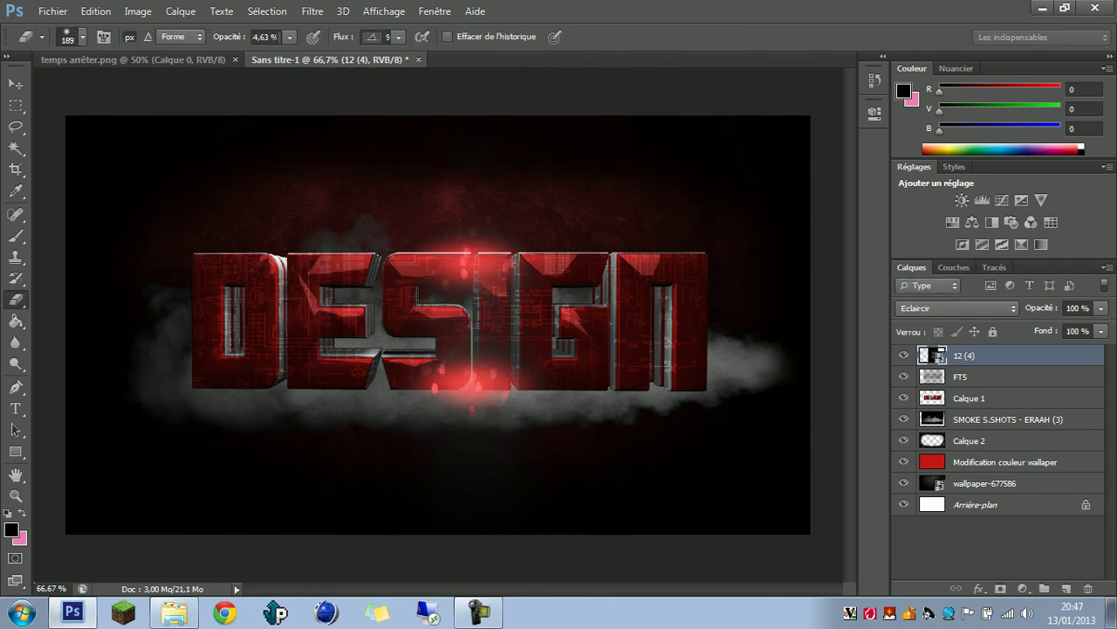
Set the opacity of the 12 (4) light layer to 76%
click(957, 308)
click(1102, 308)
click(1102, 308)
drag(1102, 327, 1081, 326)
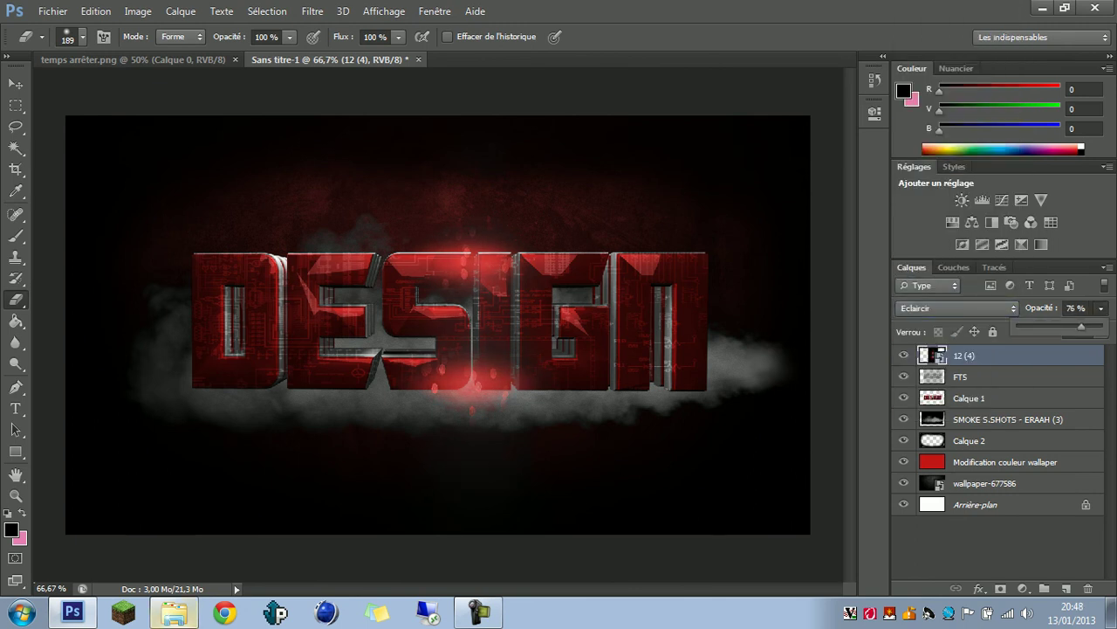
Place the textureLIGHTS24 image above the 12 (4) layer and stretch it to 85.38% width to cover the full canvas
click(174, 611)
click(965, 379)
click(73, 611)
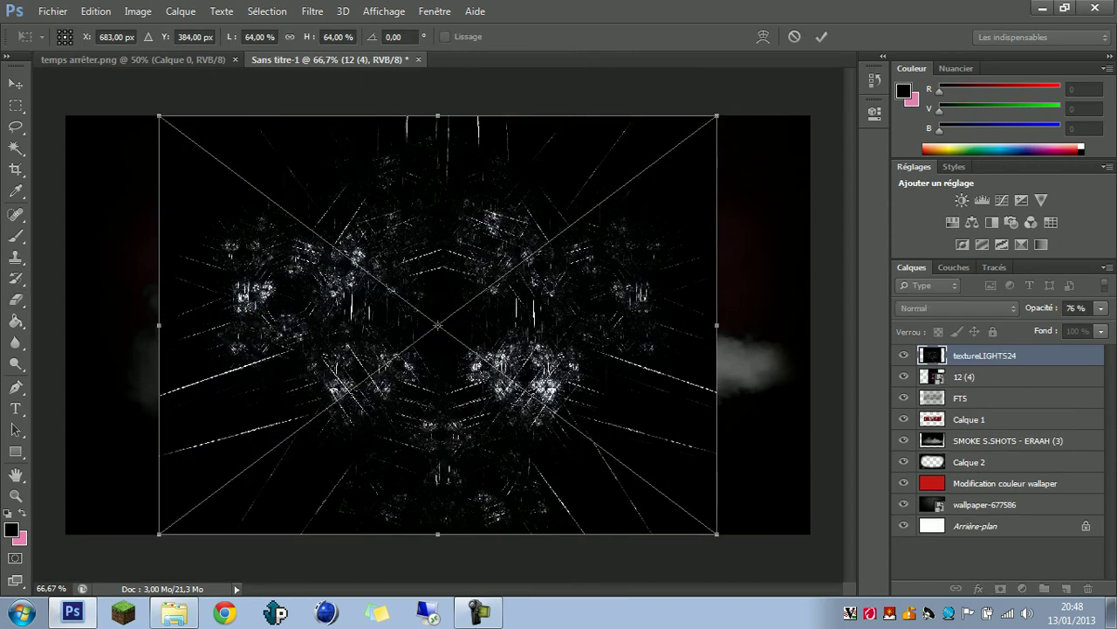
drag(158, 325, 54, 325)
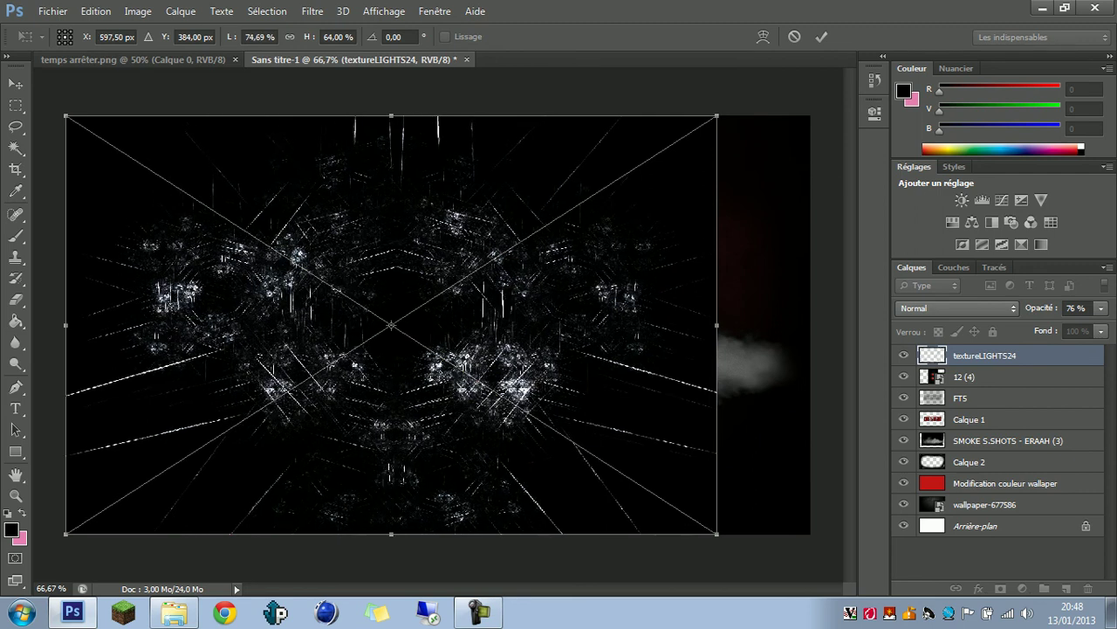
drag(717, 325, 810, 325)
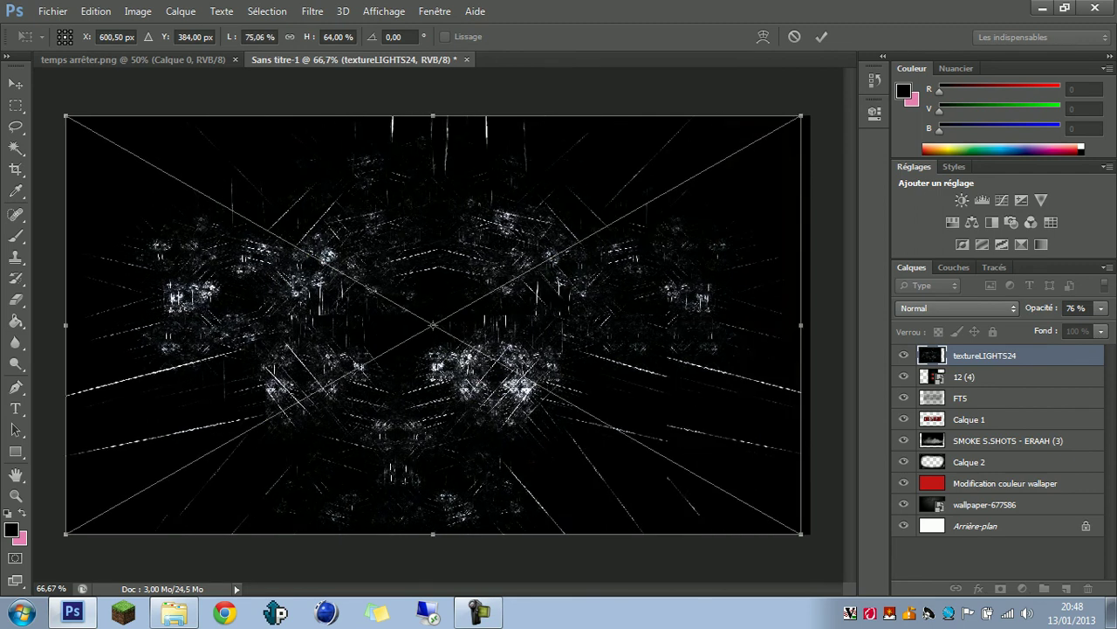
key(Return)
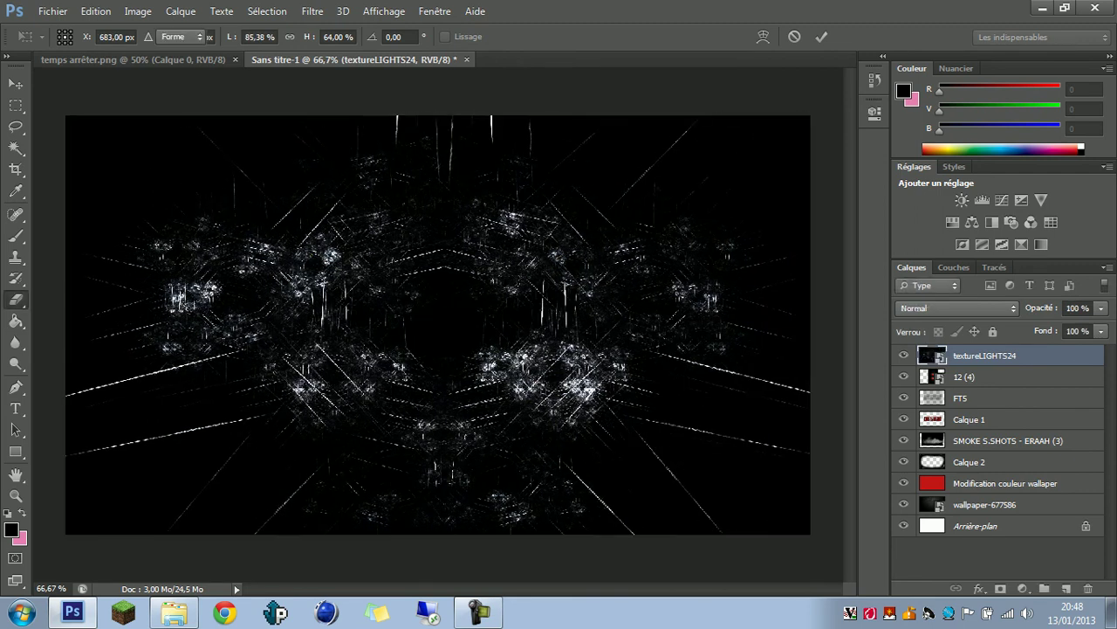
Blend the textureLIGHTS24 layer as Eclaircir at 60% opacity and move it below Calque 1 in the layer stack
click(958, 308)
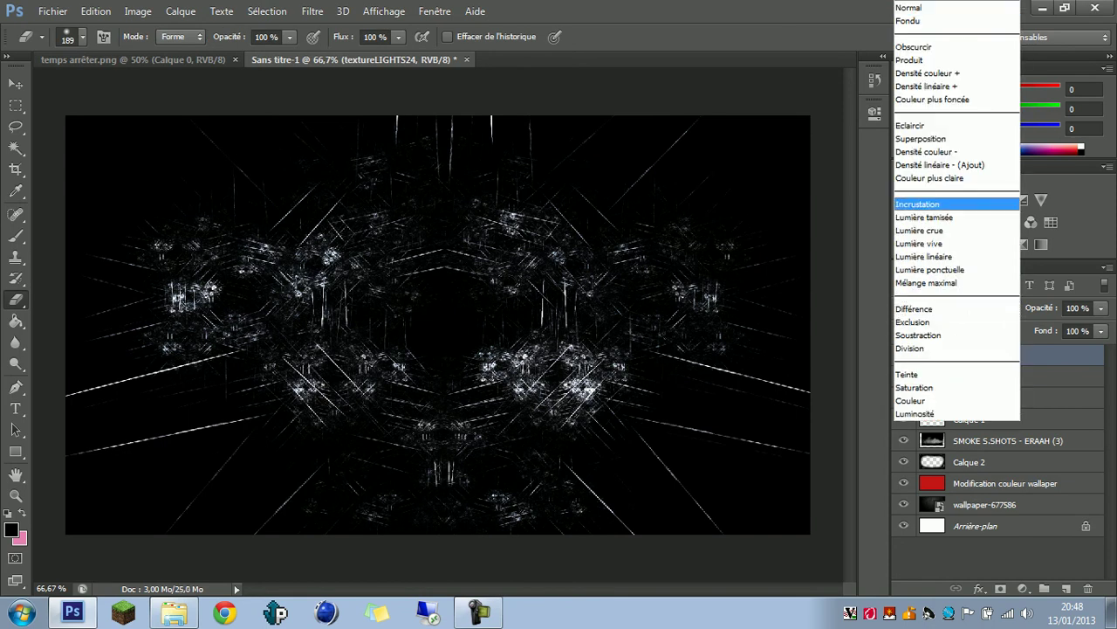
click(925, 124)
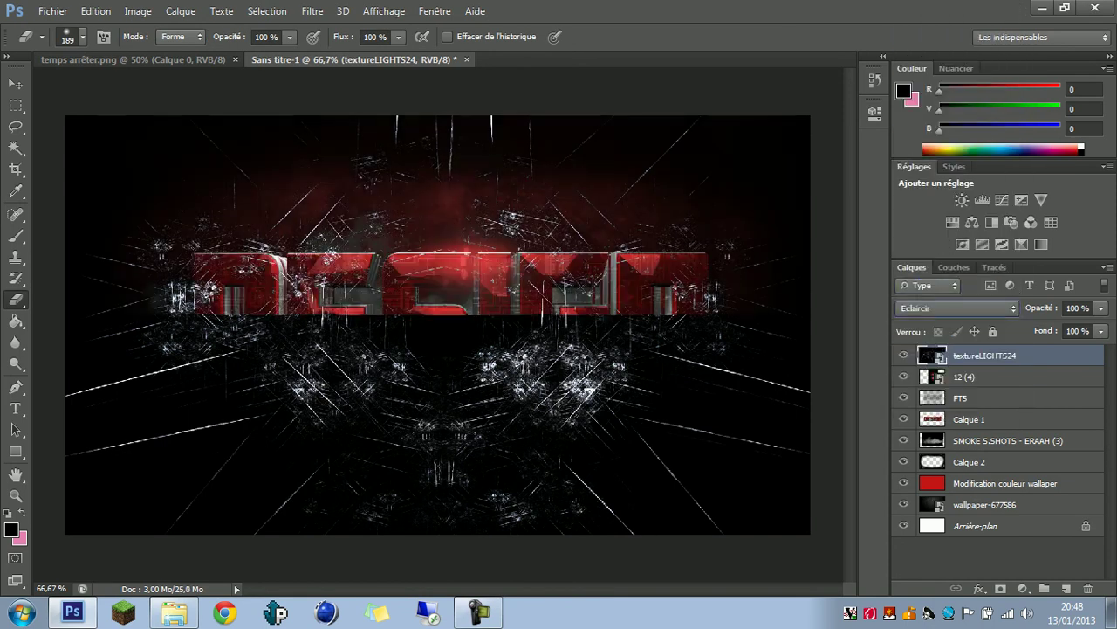
click(1102, 308)
drag(1102, 327, 987, 430)
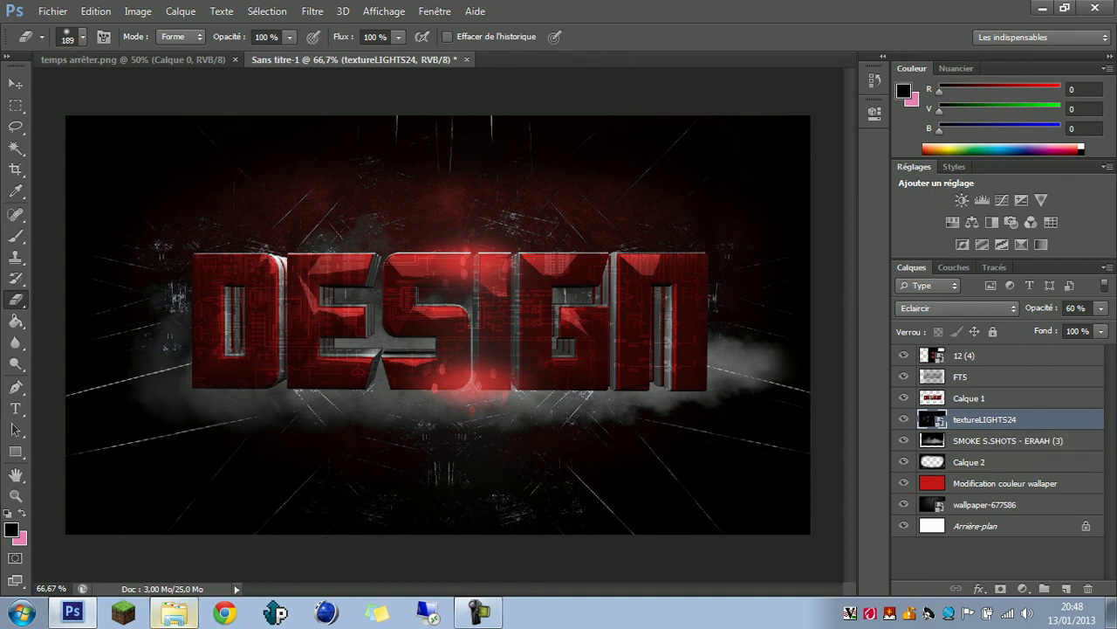
Look through the light images in the Screenshot's Lights folder of Eraah 15k Pack #2 in the file explorer
click(174, 611)
click(12, 31)
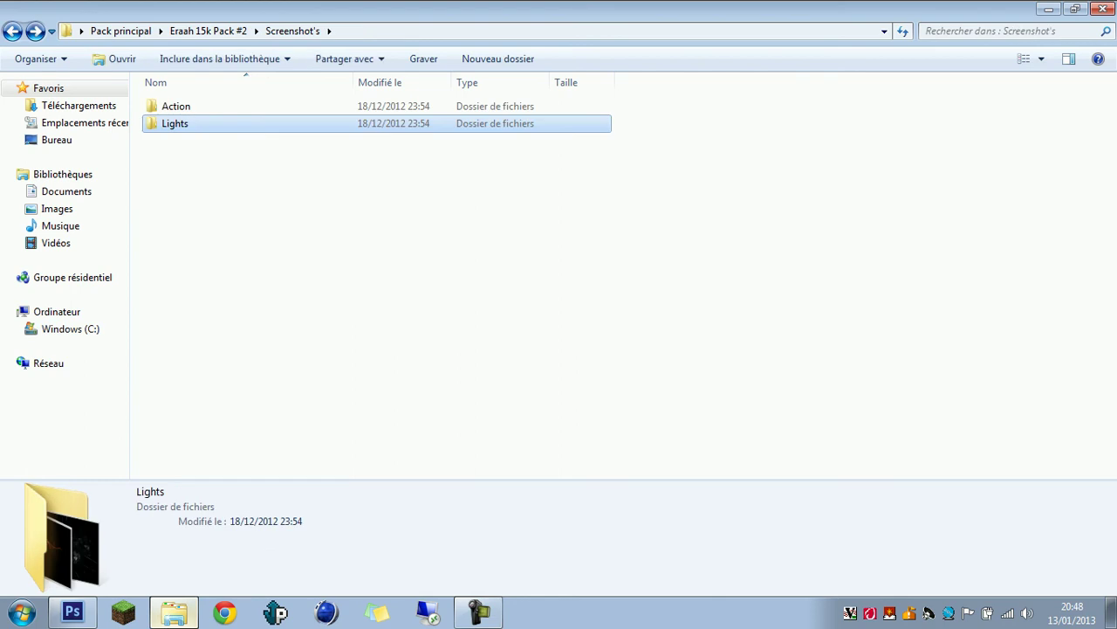
double_click(175, 123)
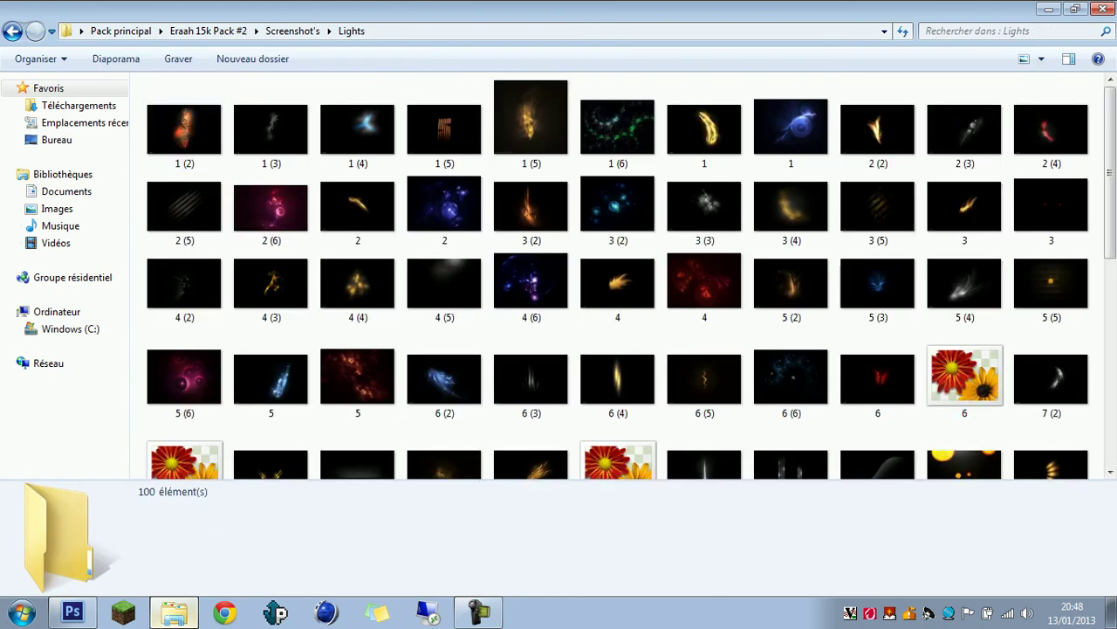
click(13, 31)
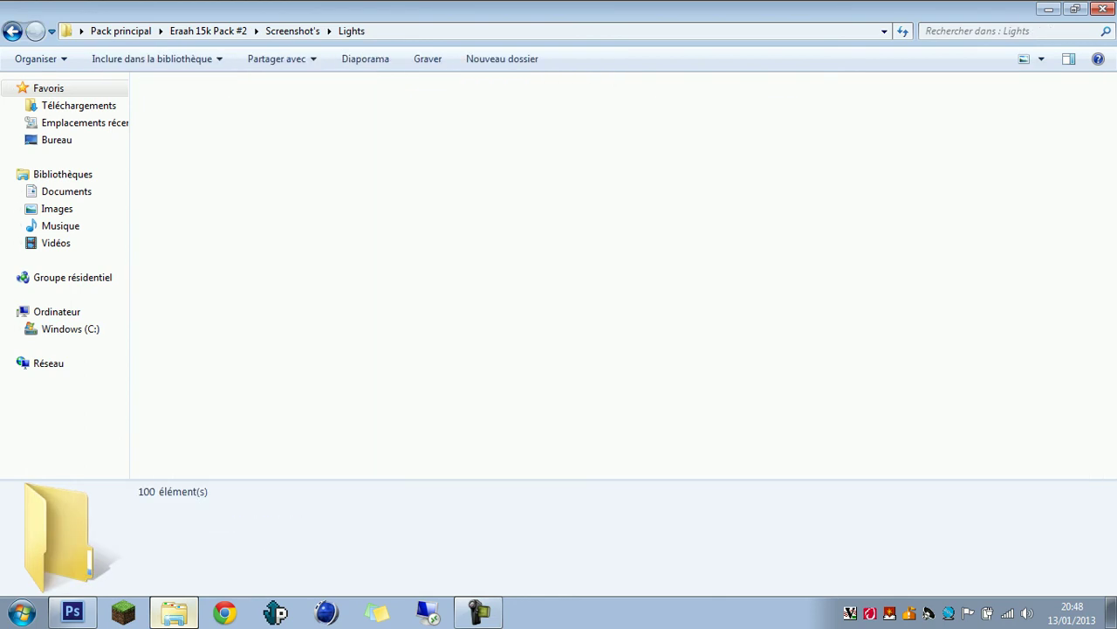
click(12, 31)
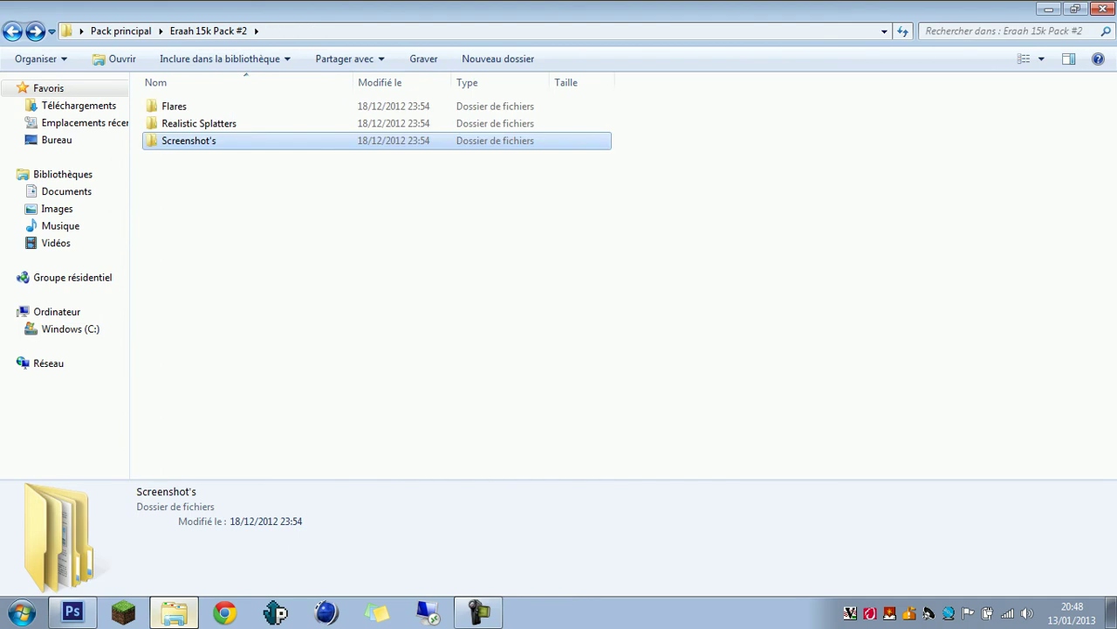
Browse to the 400 Subscribers folder inside GFX PACK 0.2k
key(BackSpace)
key(Right)
key(Return)
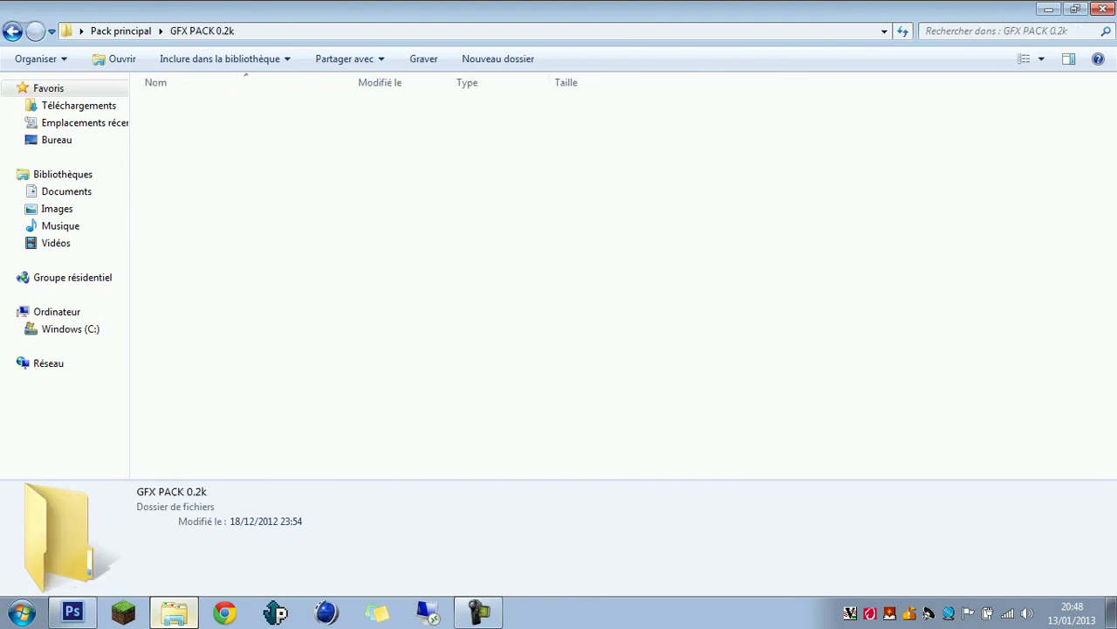
key(Return)
key(Right)
key(Right)
key(Right)
key(Right)
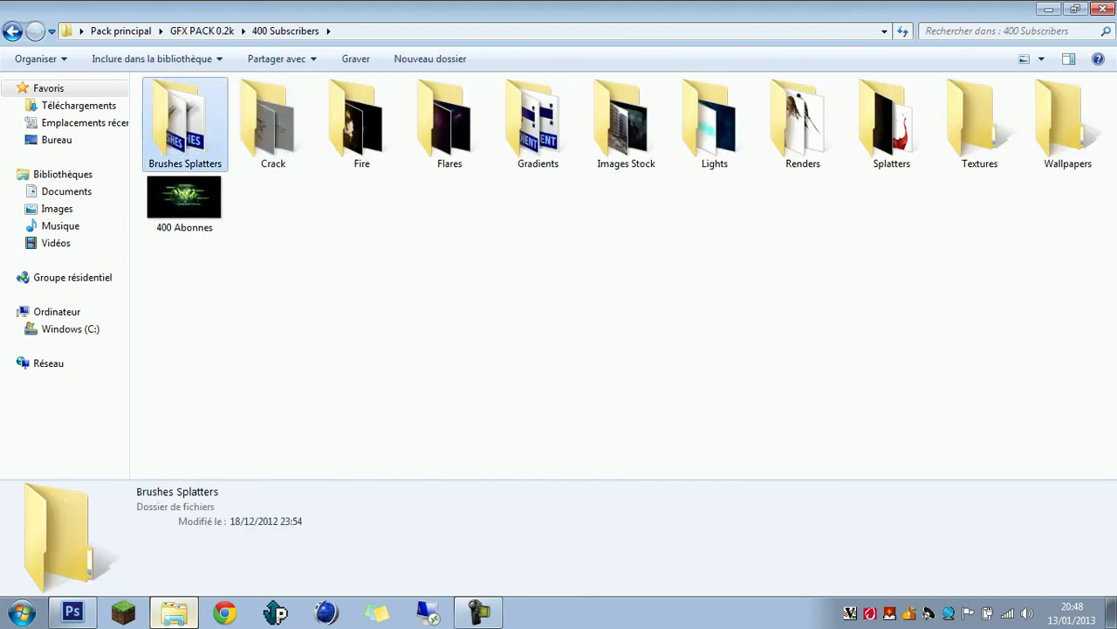
key(Right)
key(Right)
key(Right)
key(Right)
key(Return)
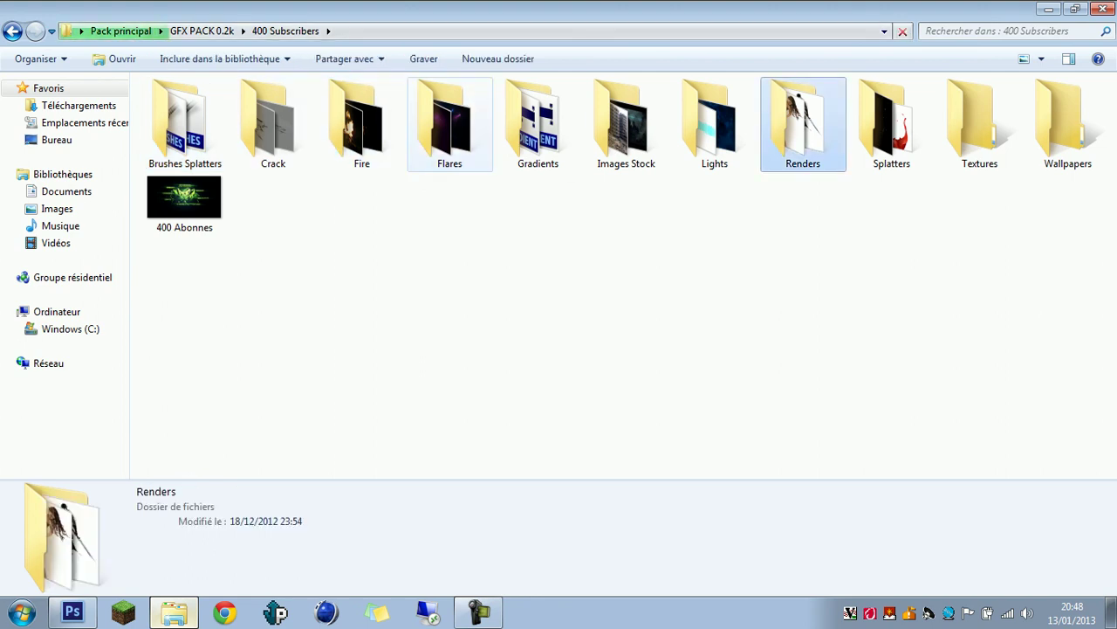
Place image 9 from the Flares folder into the DESIGN document in Photoshop, directly above the textureLIGHTS24 layer
double_click(450, 125)
click(537, 109)
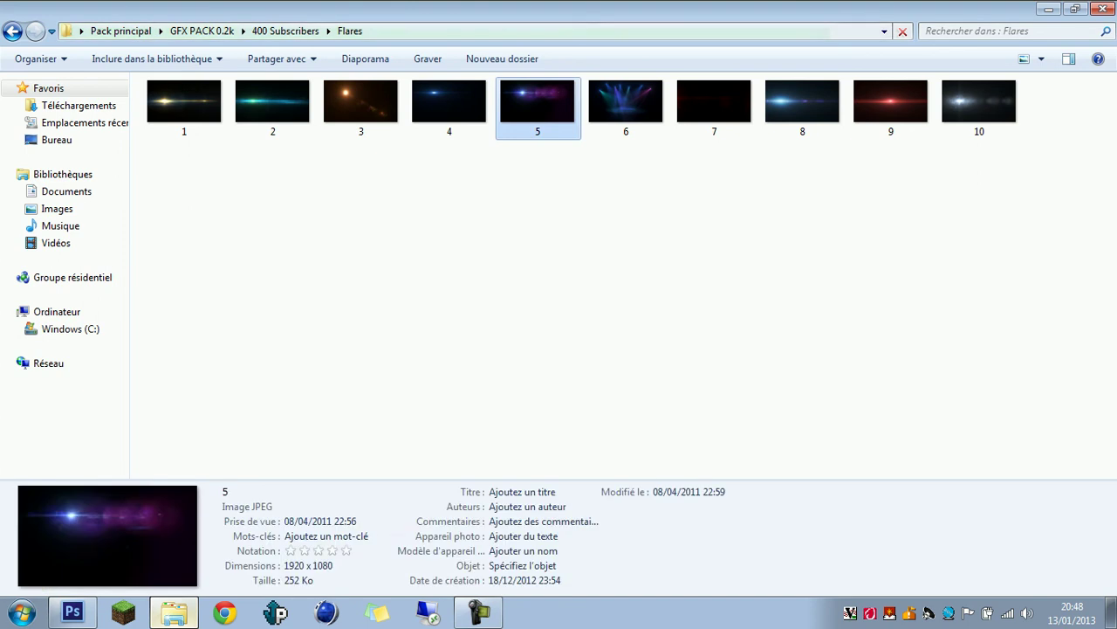
click(891, 109)
drag(174, 612, 437, 325)
drag(349, 375, 392, 349)
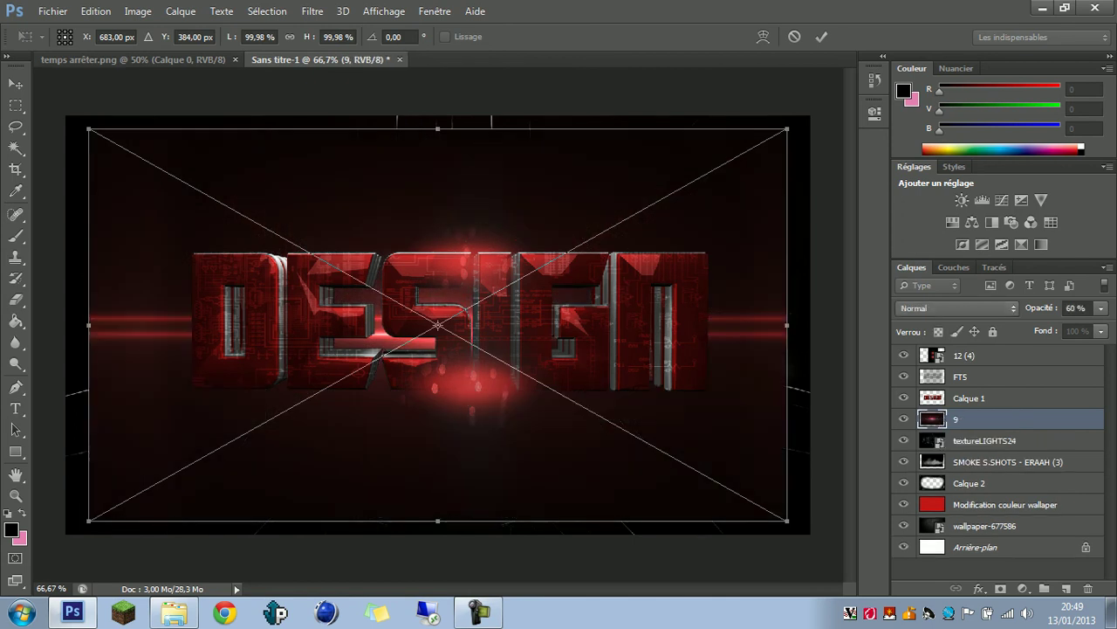
Set the blend mode of the flare 9 layer to Eclaircir
click(958, 307)
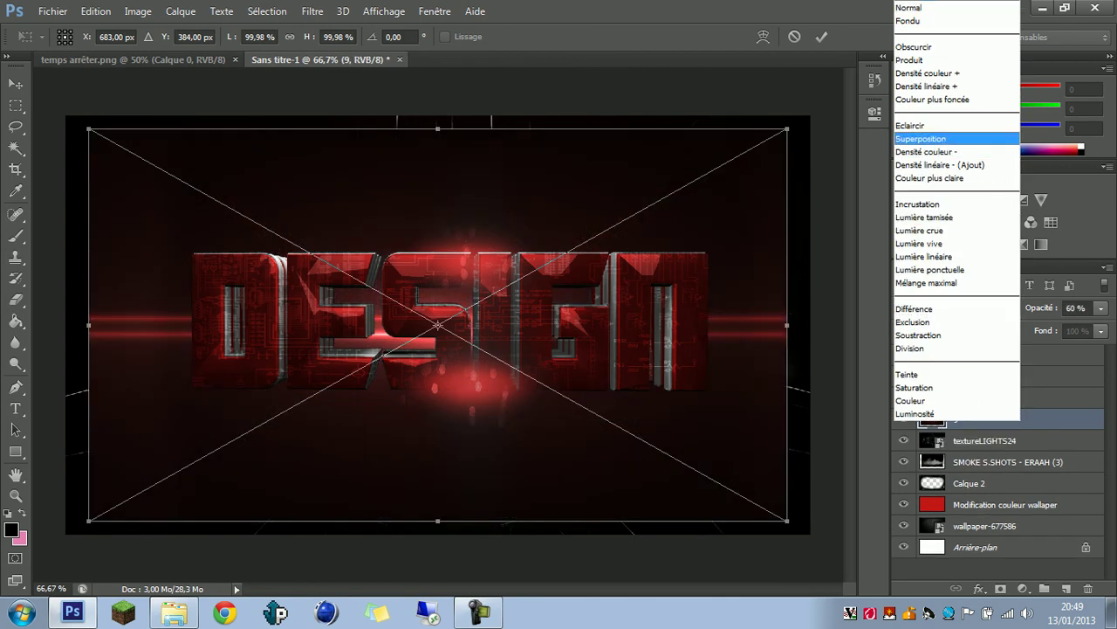
key(Up)
key(Up)
key(Return)
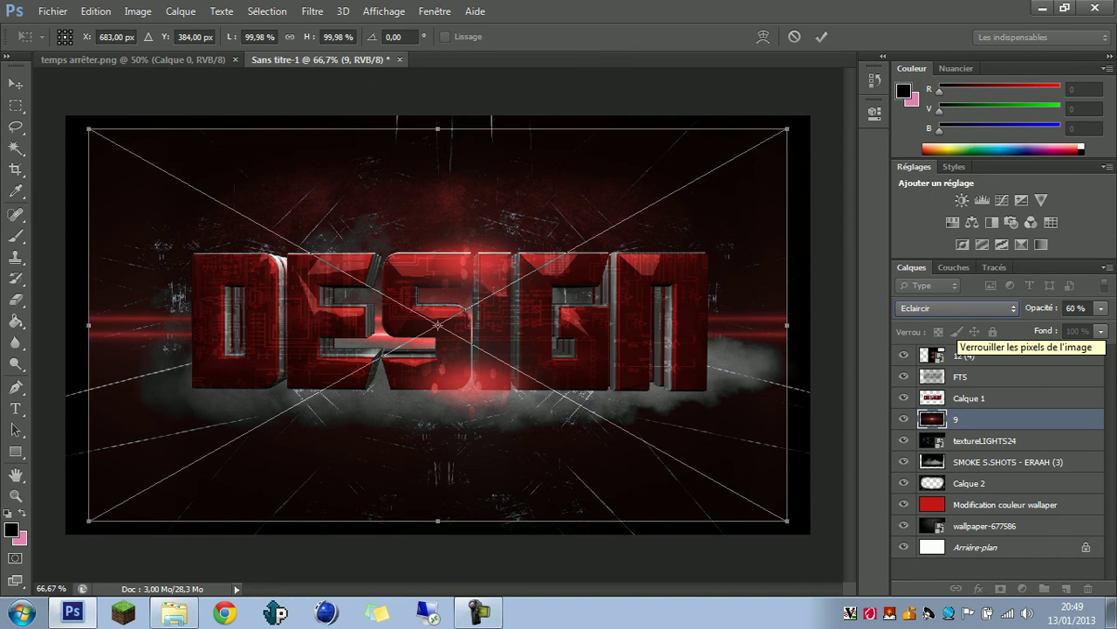
Try the Incrustation blend mode at 41% opacity on the flare 9 layer
click(957, 309)
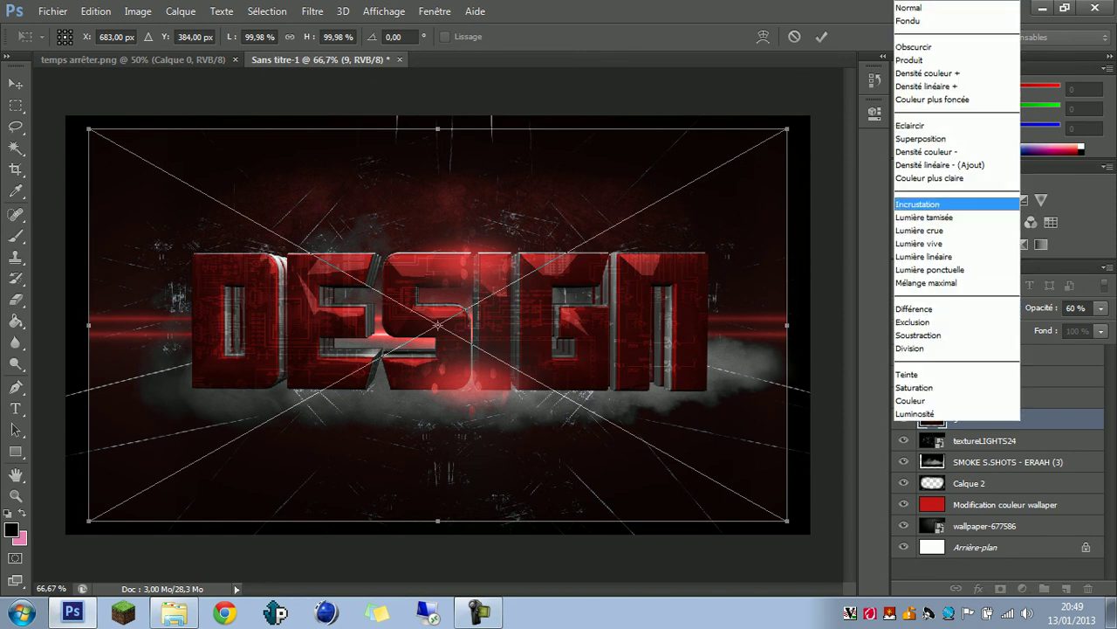
click(918, 204)
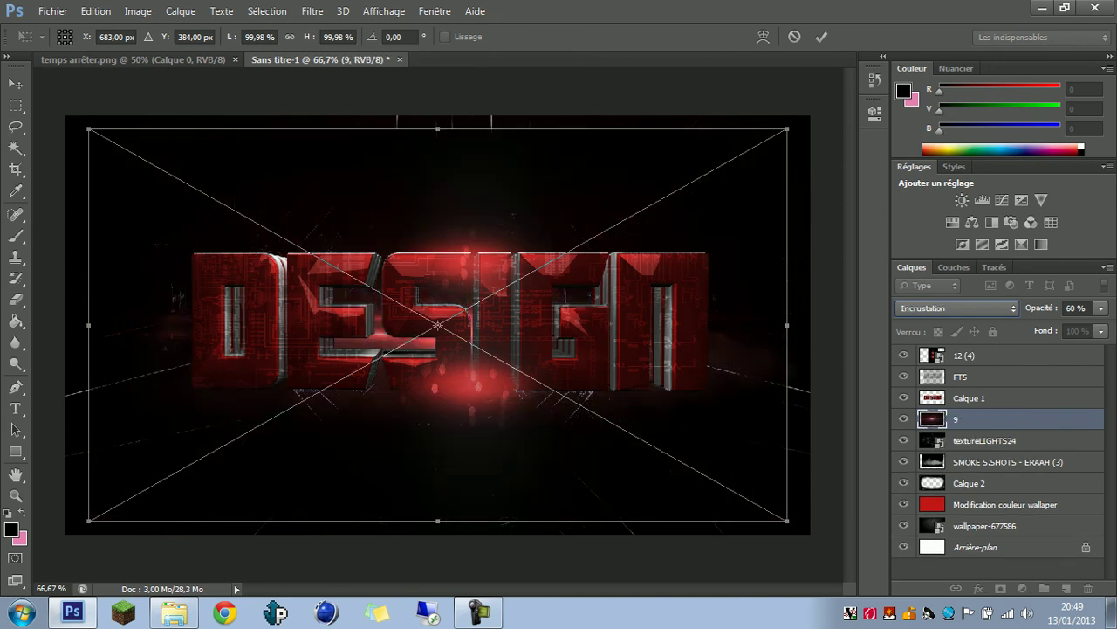
click(1101, 308)
drag(1075, 327, 1059, 327)
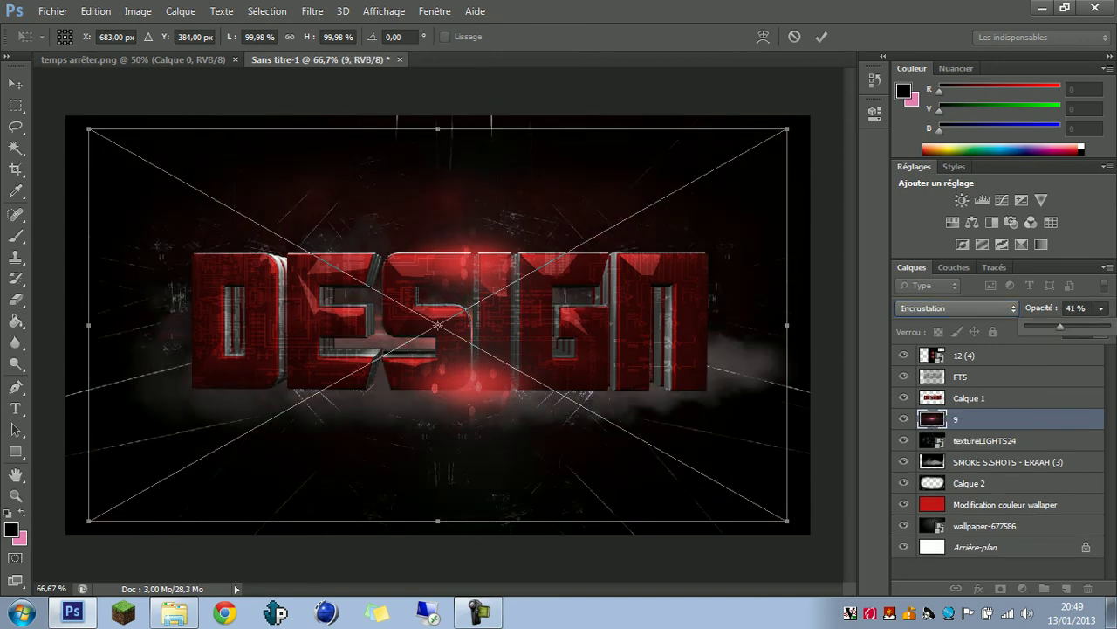
key(Return)
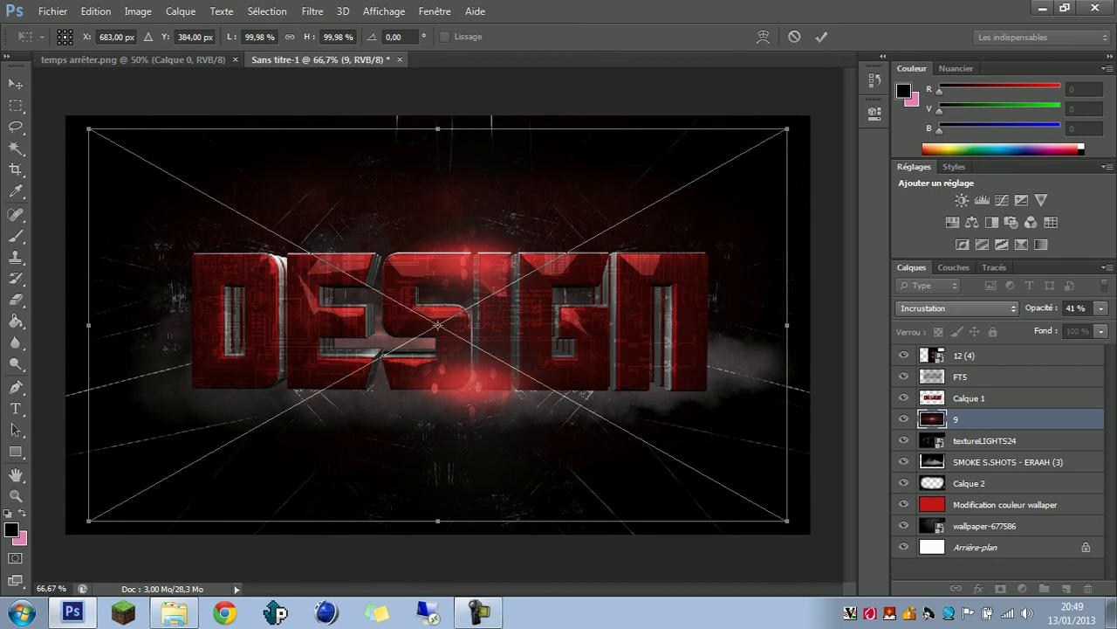
Restore the flare 9 layer to Eclaircir blending, set its opacity to 94% and commit the placement
click(957, 309)
click(951, 124)
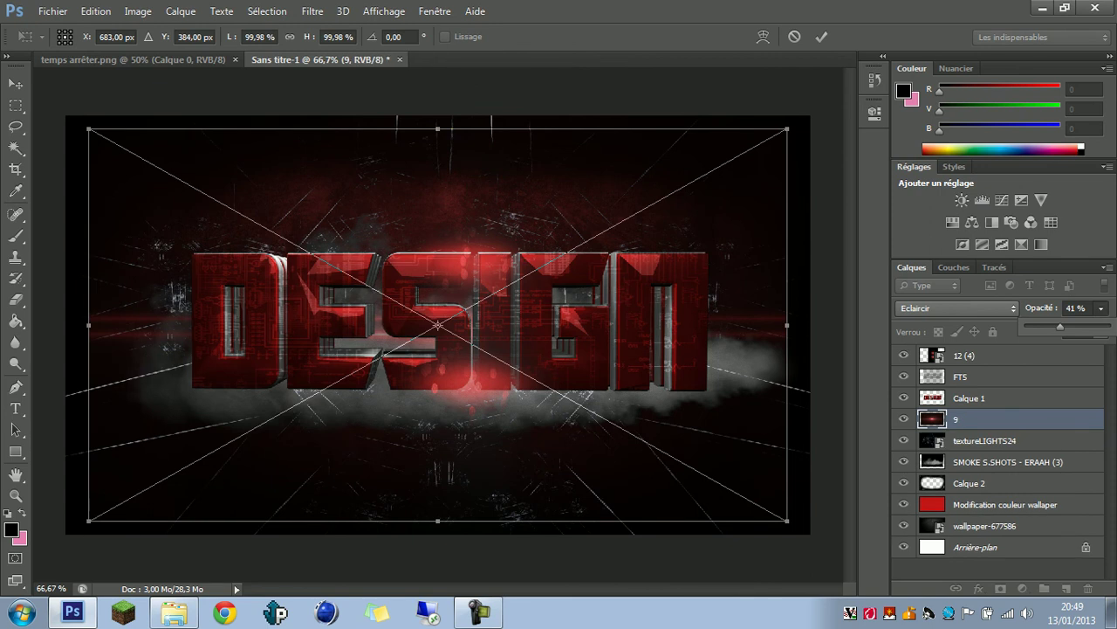
drag(1060, 326, 1104, 327)
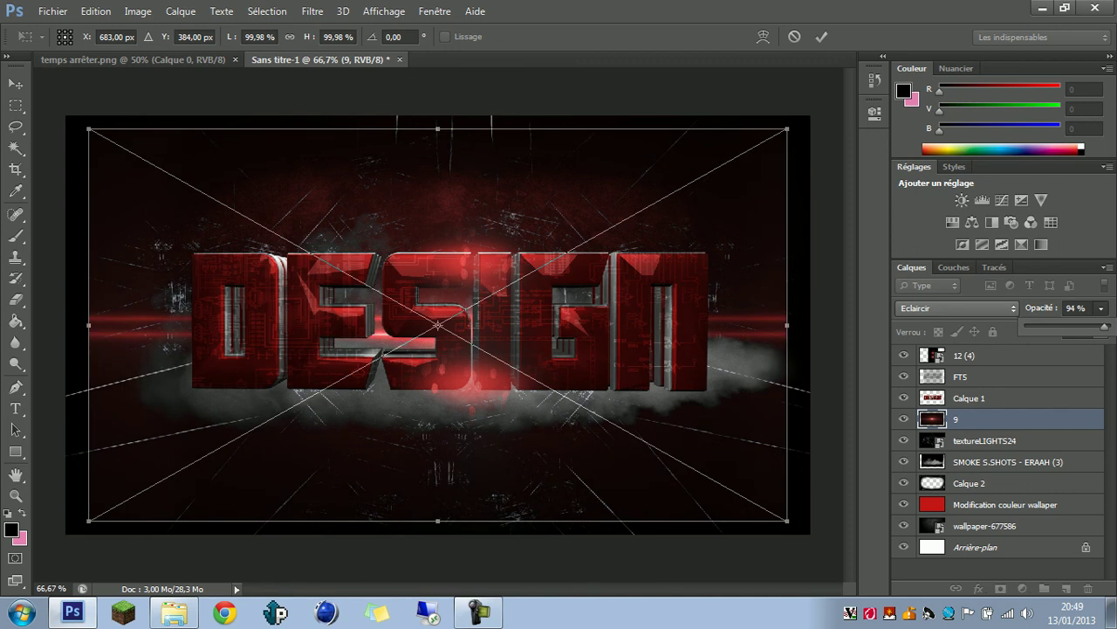
key(Return)
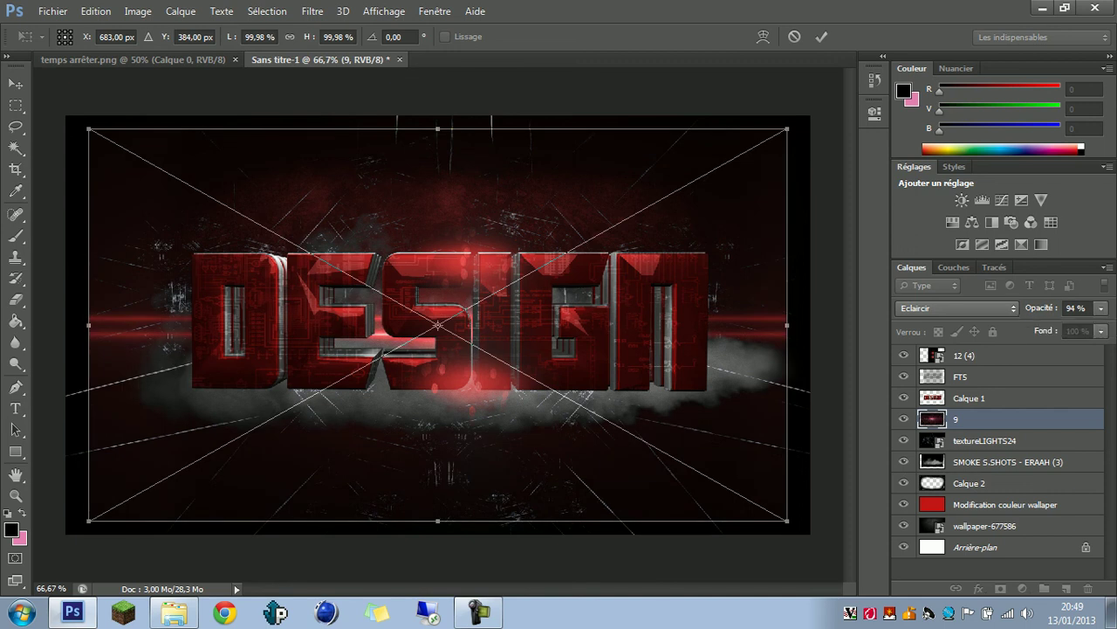
click(478, 612)
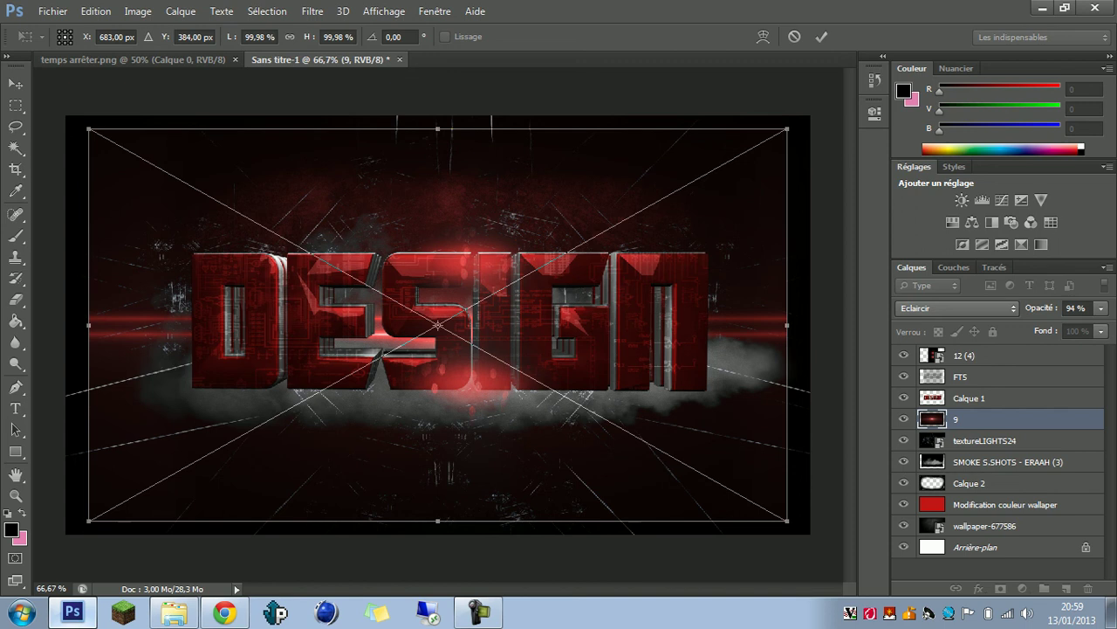
click(822, 36)
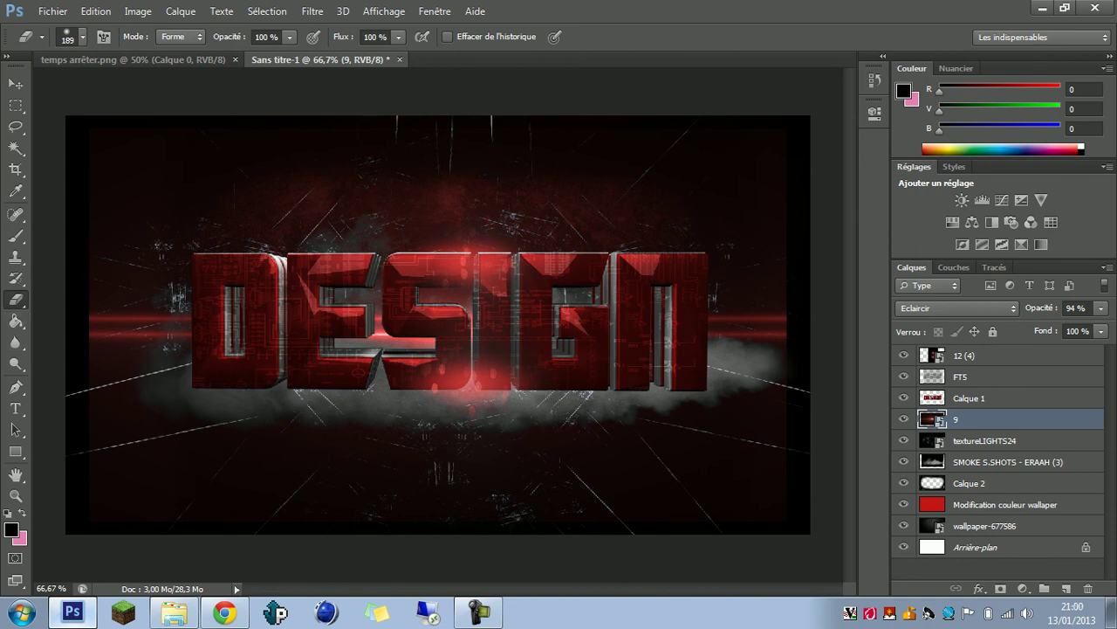
Rasterize the flare 9 layer and erase its upper and side edges with the 189 px soft eraser
right_click(16, 299)
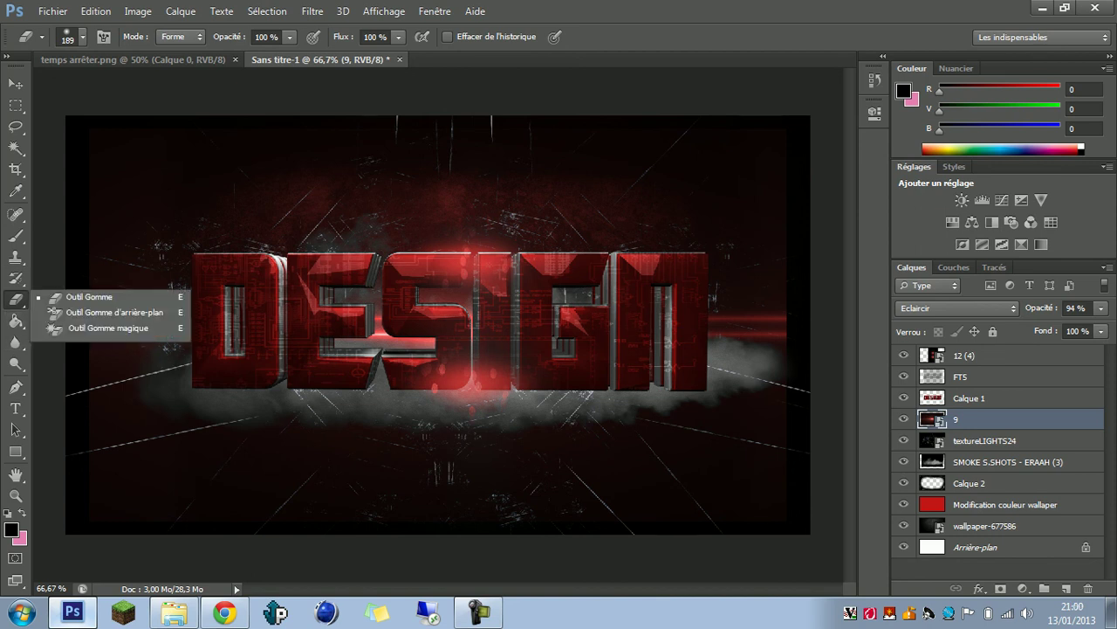
click(454, 324)
key(Return)
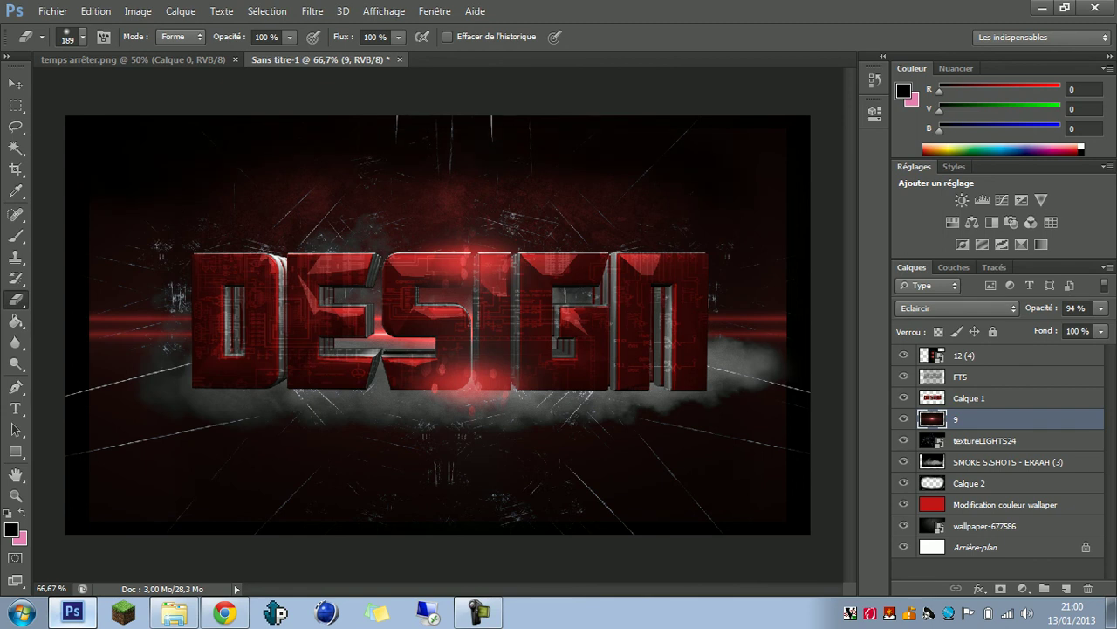
drag(87, 197, 85, 225)
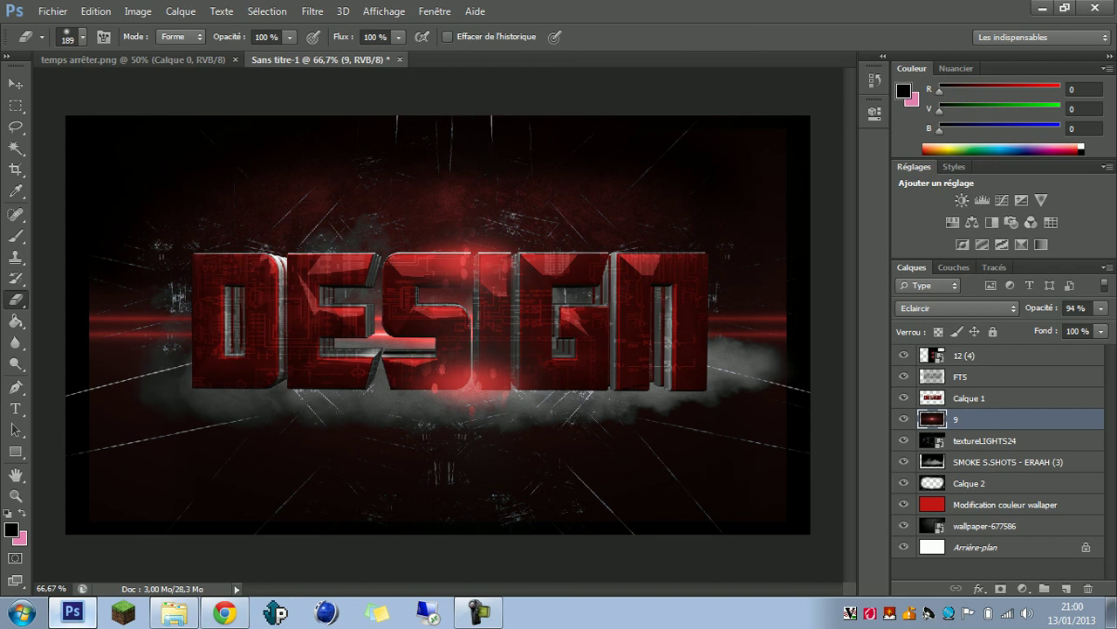
click(105, 329)
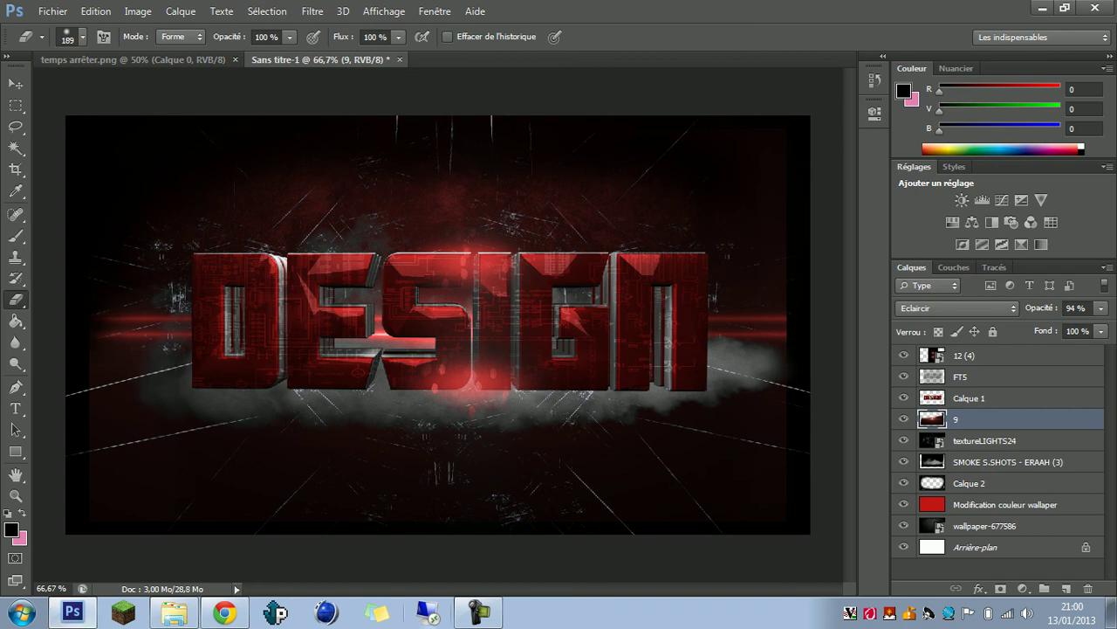
click(790, 326)
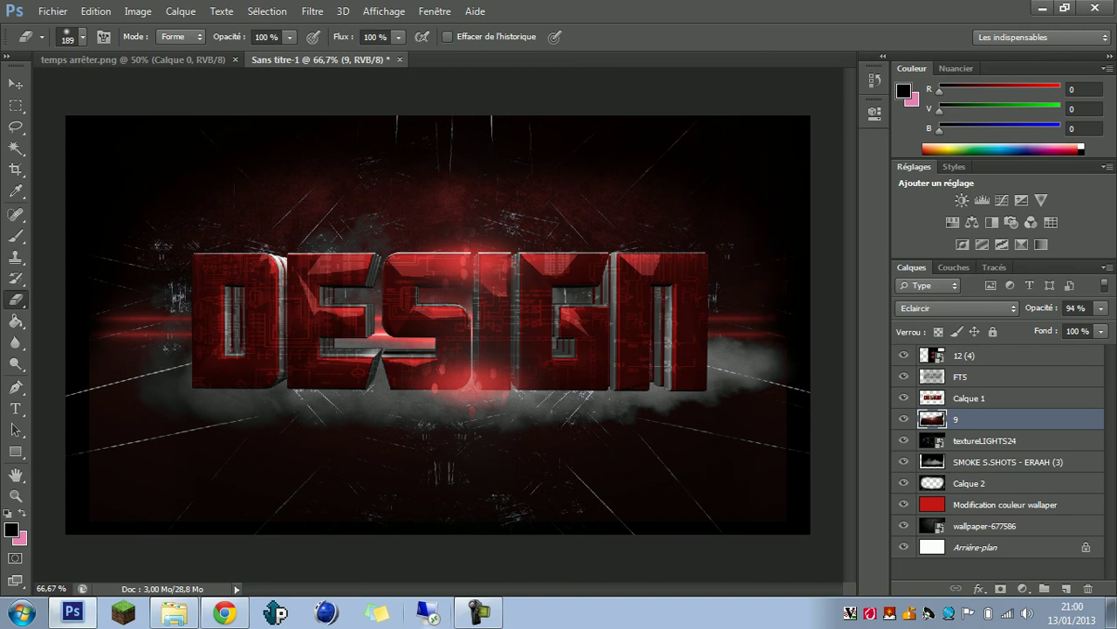
click(447, 303)
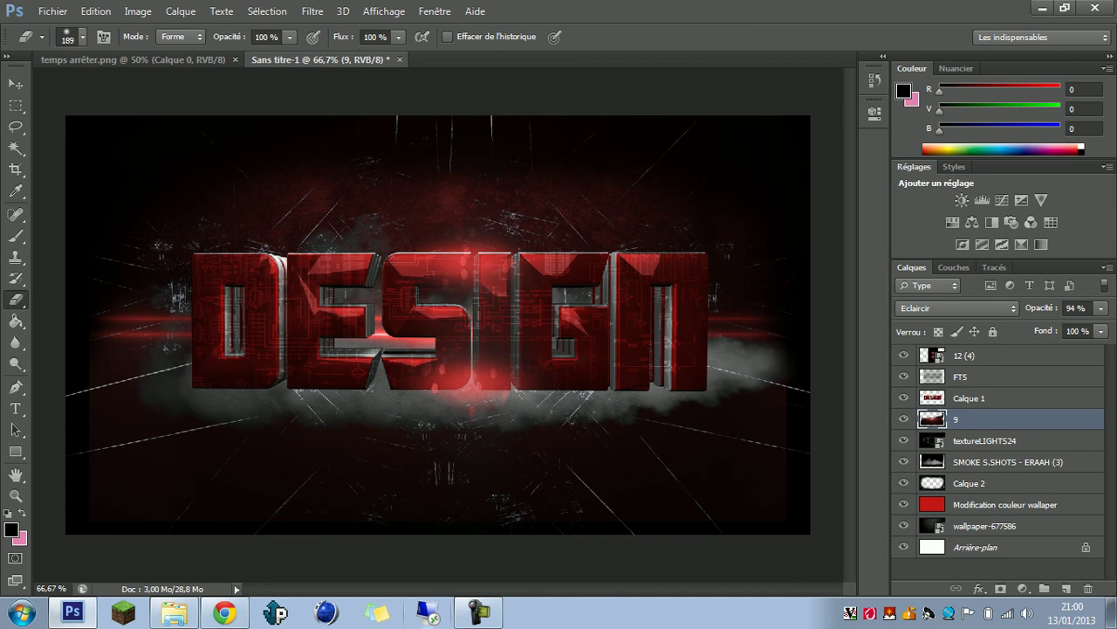
Set the eraser size to 401 px and erase the remaining lower edges of the flare 9 layer
right_click(644, 204)
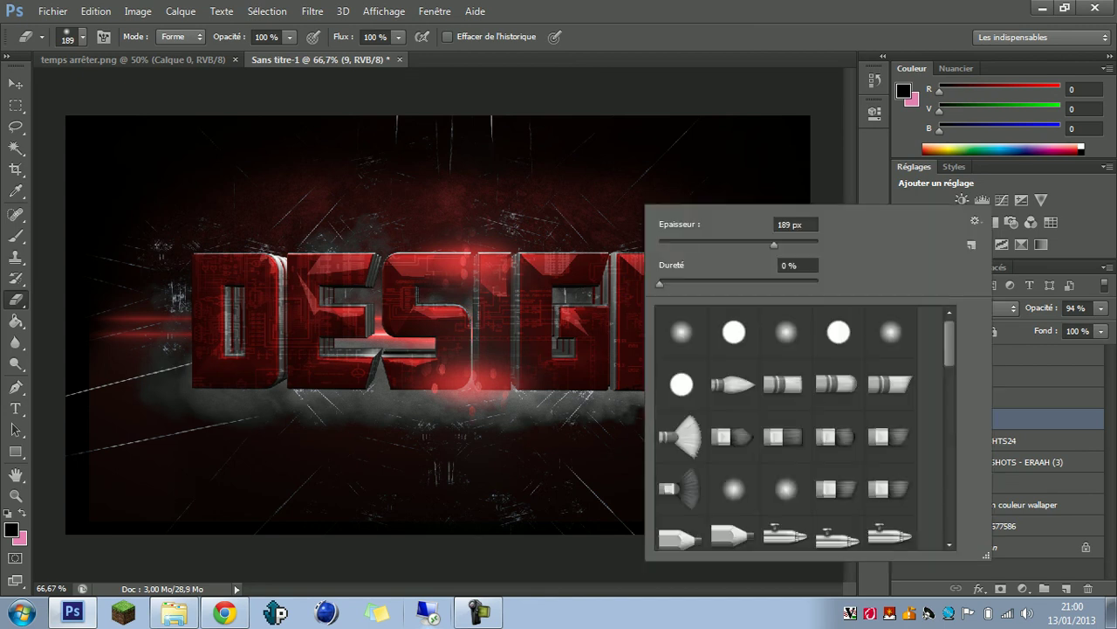
drag(773, 245, 794, 245)
key(Return)
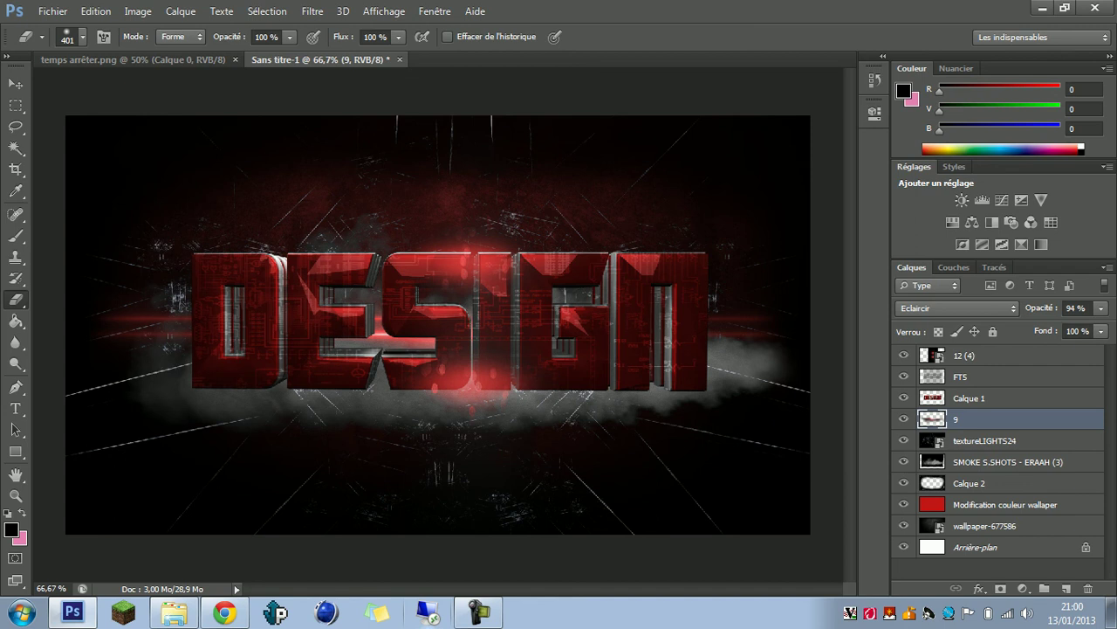
Try erasing a vertical band through the centre of the DESIGN text with layer 12 (4) selected, undo the strokes and reselect layer 9
click(995, 356)
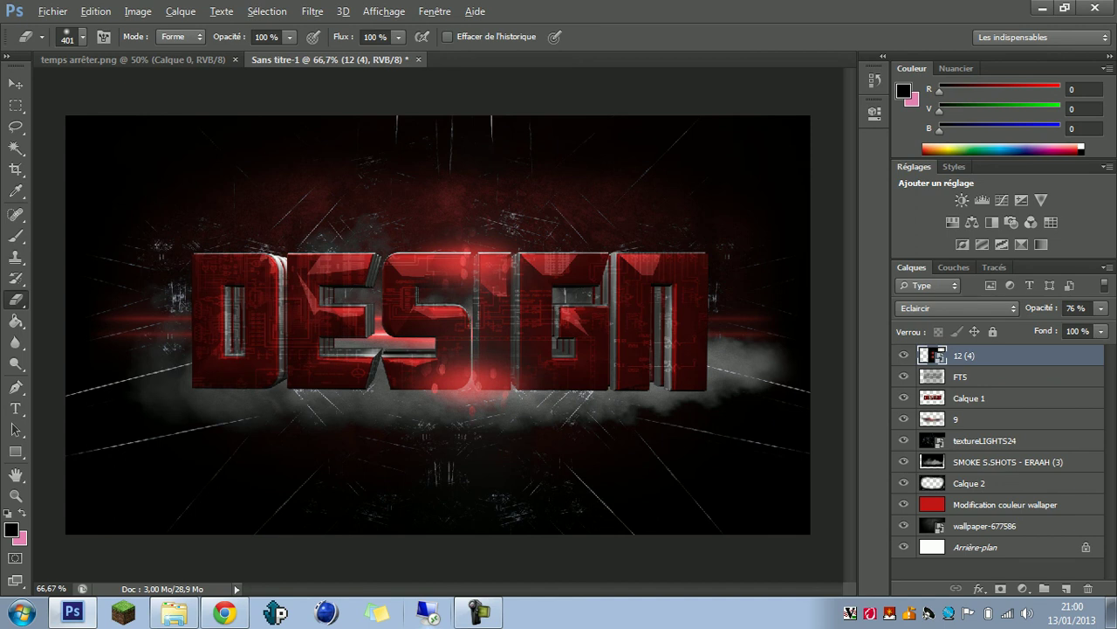
drag(469, 131, 468, 489)
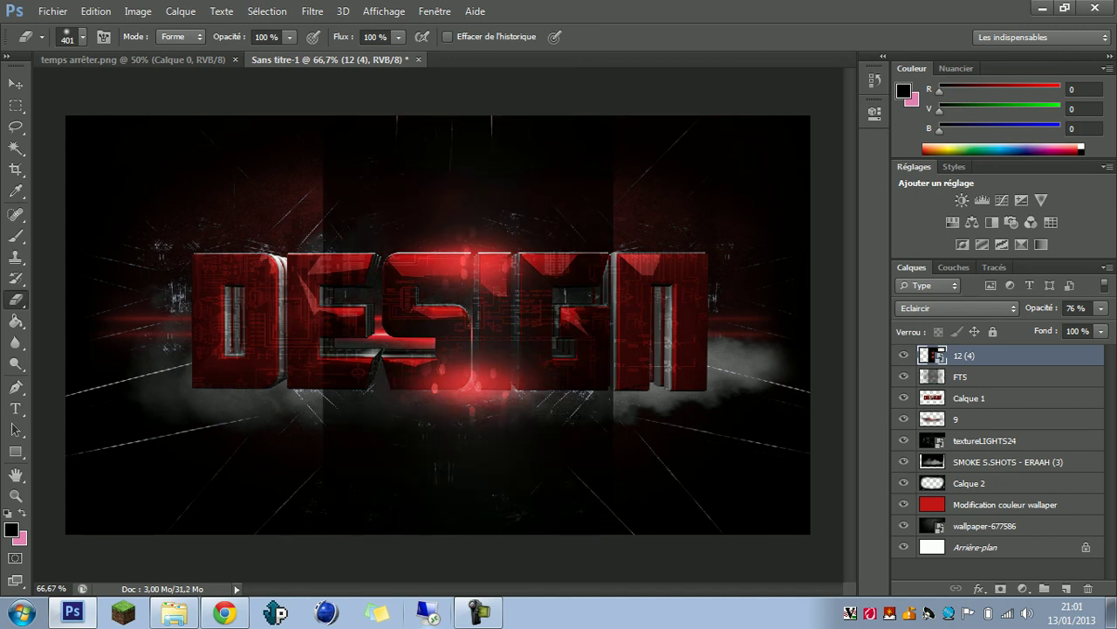
key(ctrl+alt+z)
key(ctrl+alt+z)
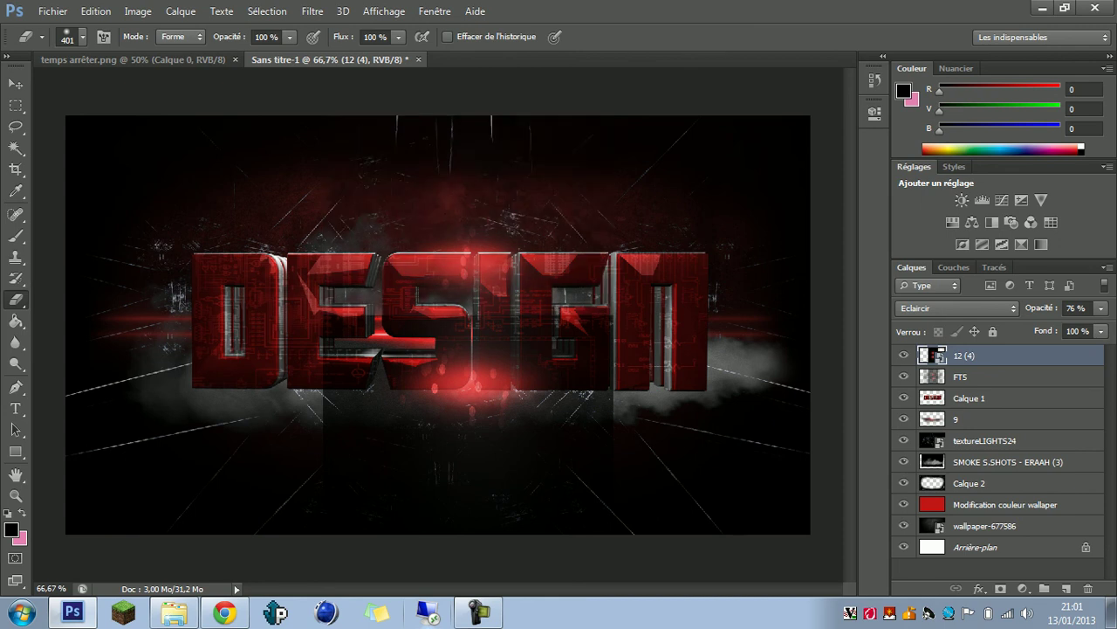
click(995, 419)
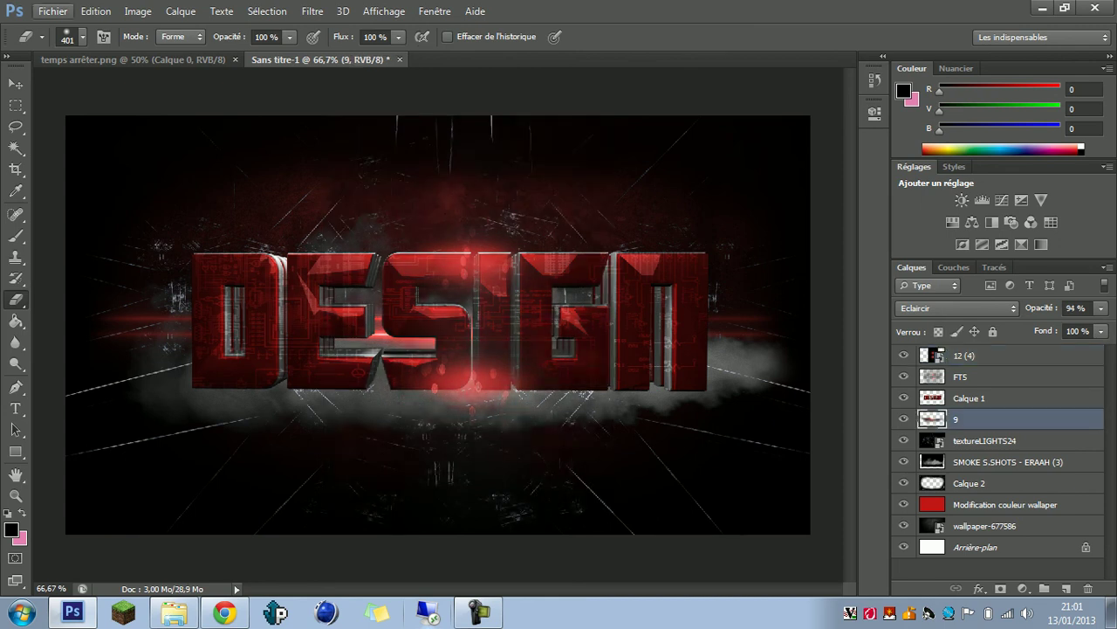
click(53, 10)
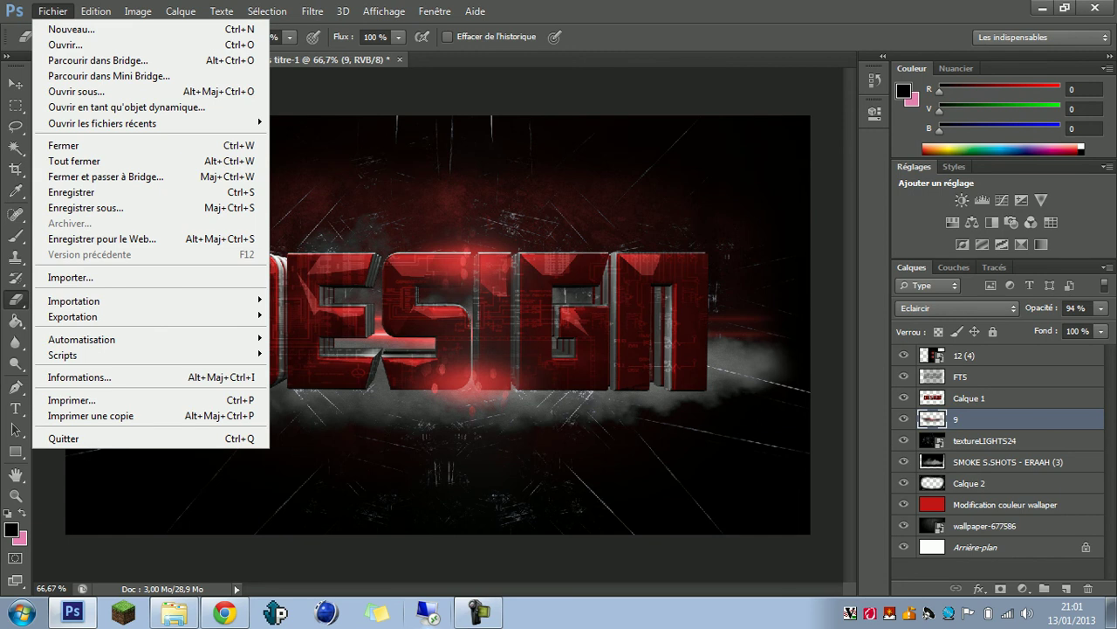
click(478, 611)
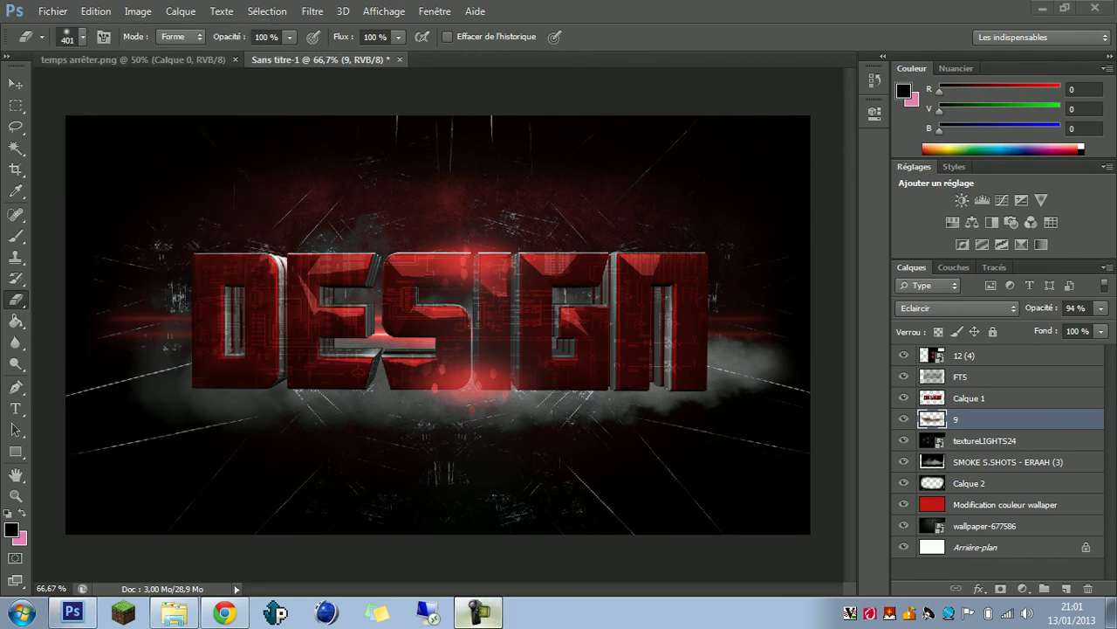